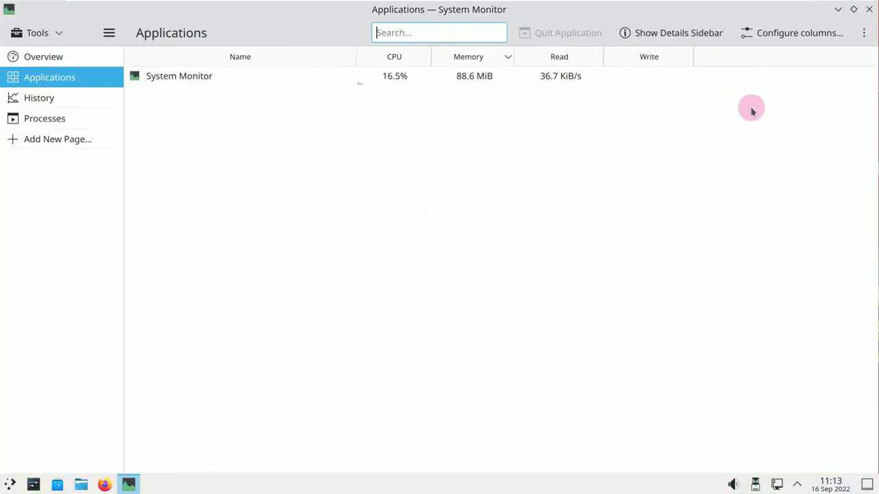
View the CPU, memory and network graphs on the History page.
left_click(864, 33)
left_click(418, 156)
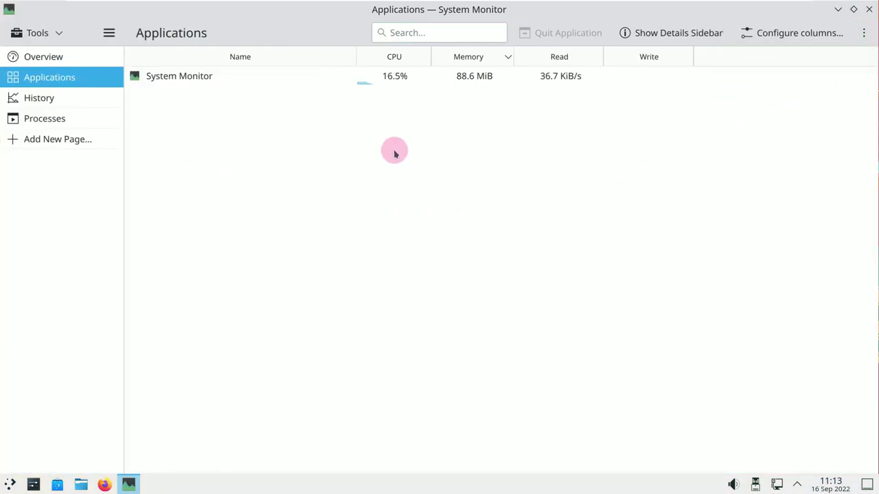
left_click(92, 99)
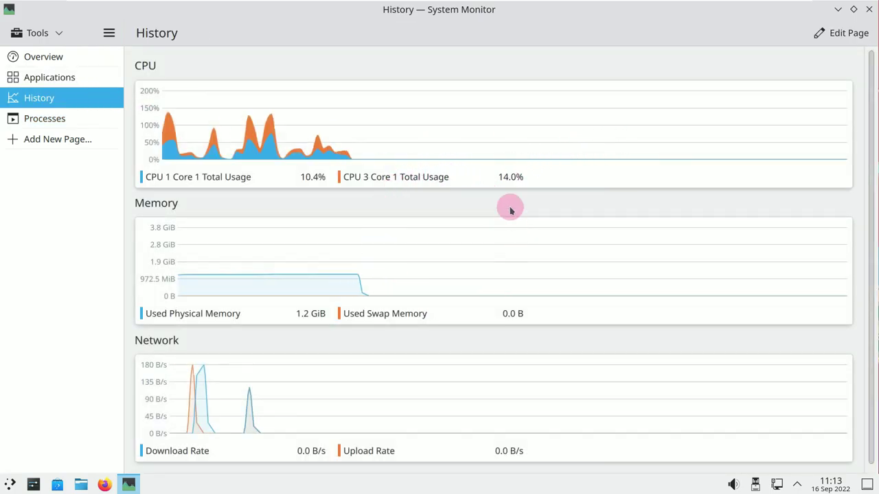
scroll(308, 302, "down", 1)
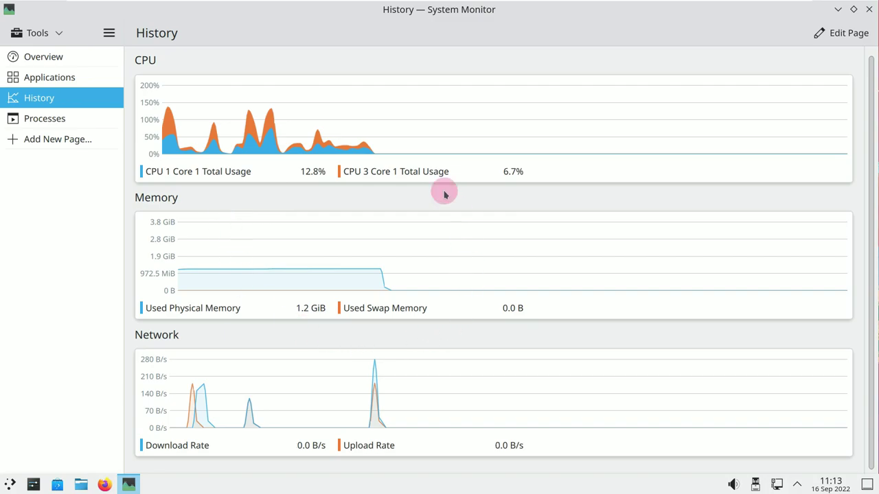
Display the running processes as a tree and look through the whole hierarchy.
left_click(90, 123)
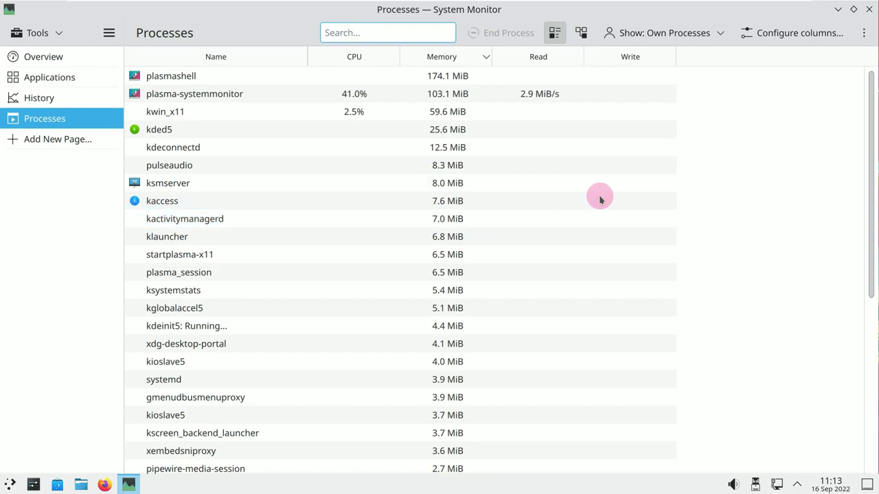
left_click(583, 32)
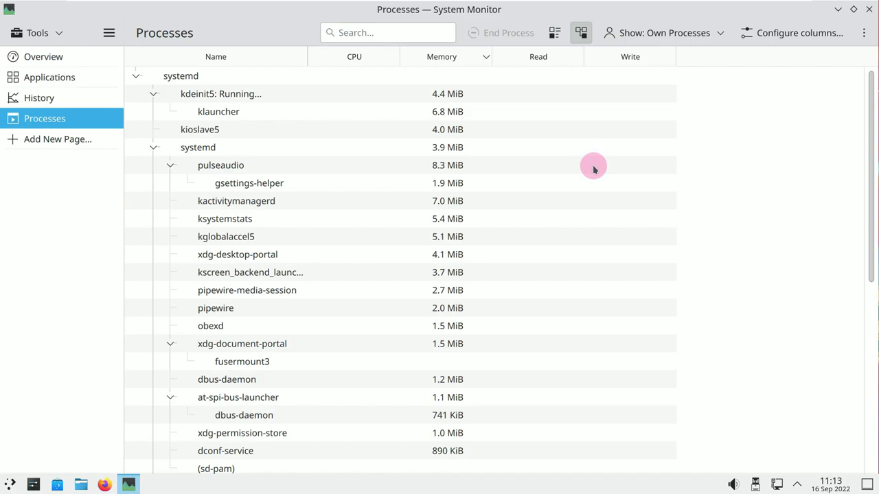
scroll(594, 168, "down", 5)
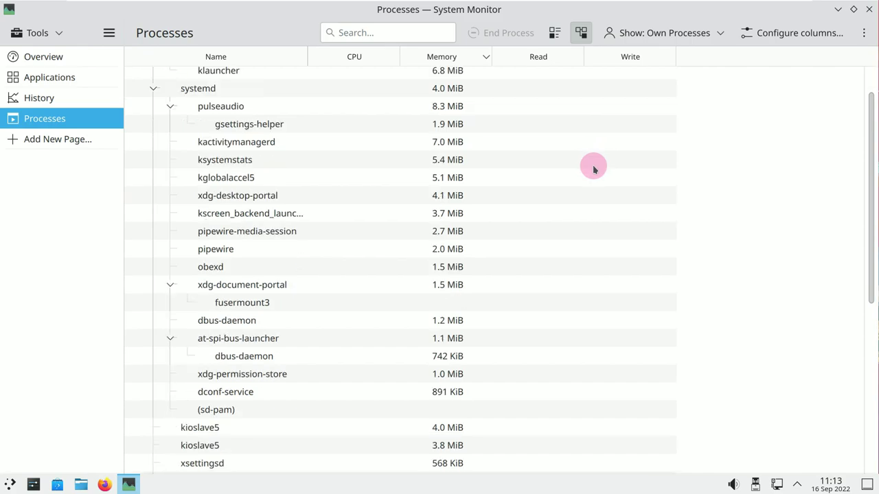
scroll(594, 168, "down", 3)
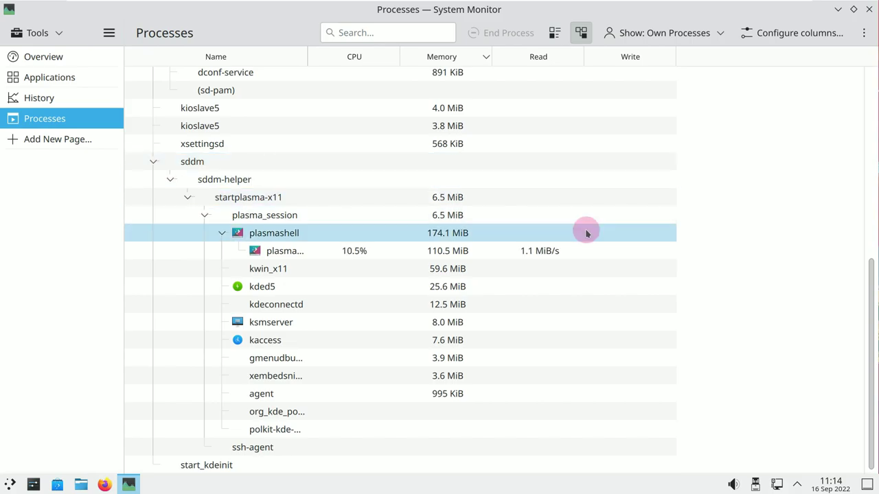
scroll(585, 230, "up", 7)
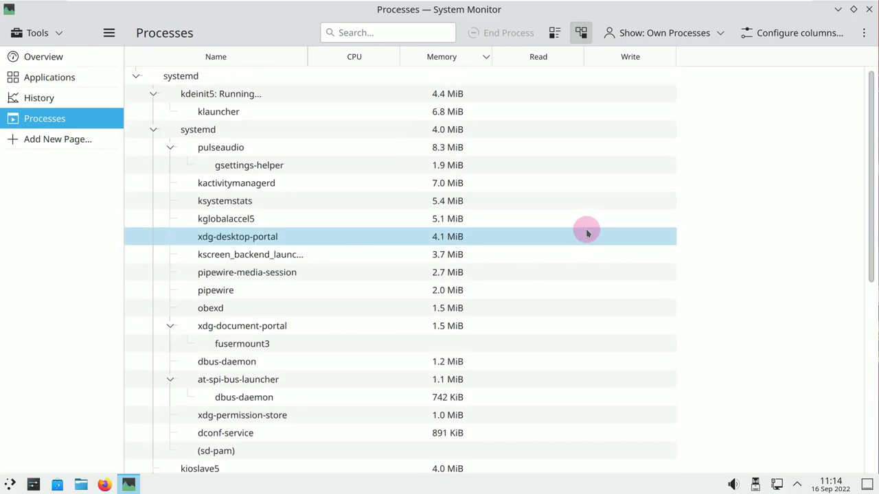
Switch from System Monitor to Firefox and close the extra mozilla.org privacy tab.
left_click(869, 9)
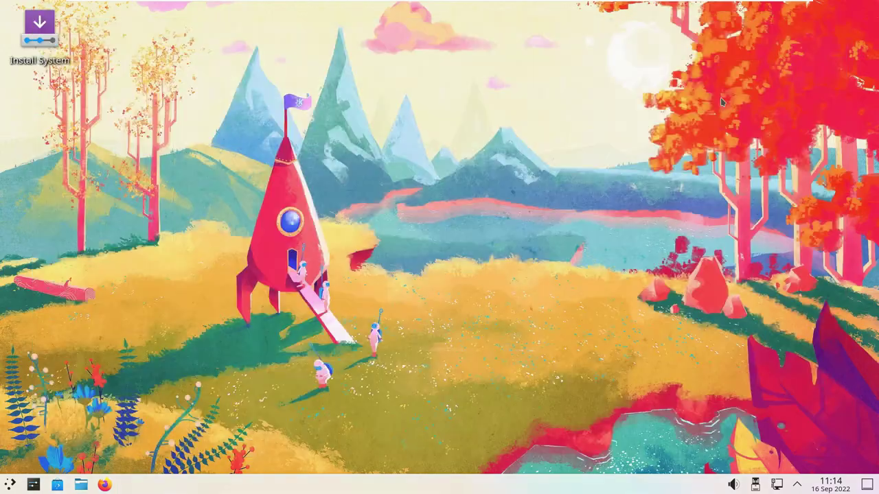
left_click(105, 485)
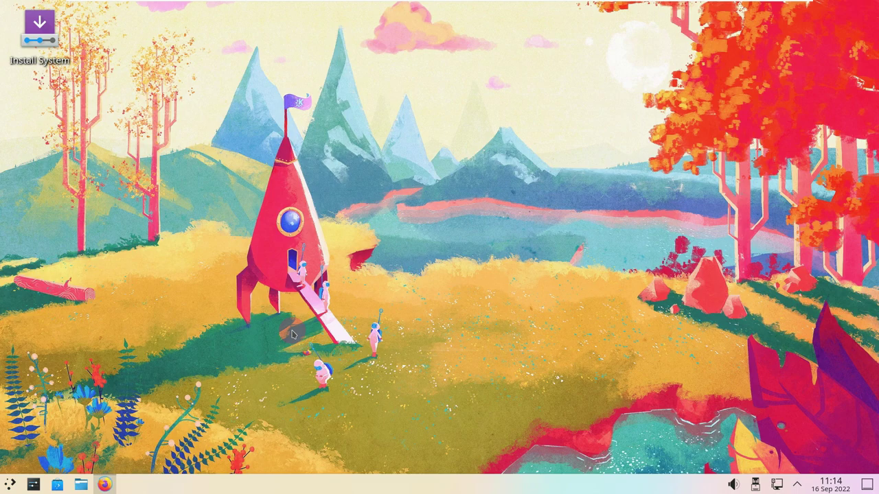
left_click(10, 485)
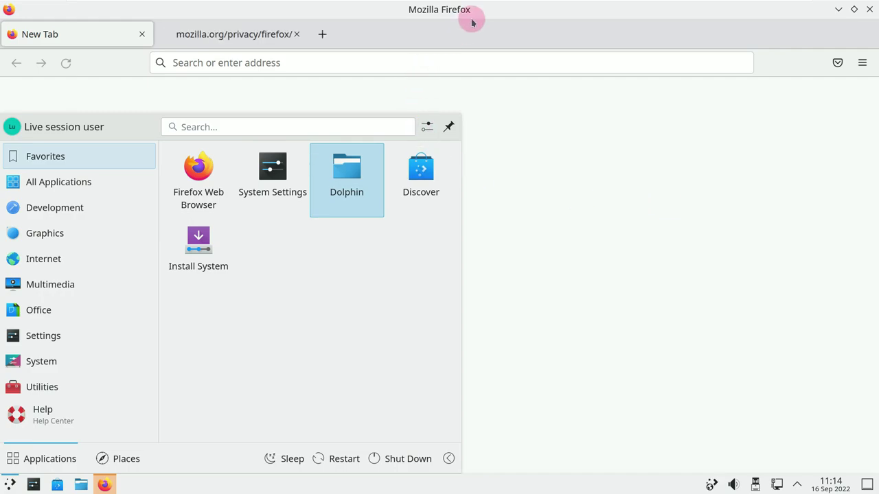
left_click(468, 17)
left_click(296, 34)
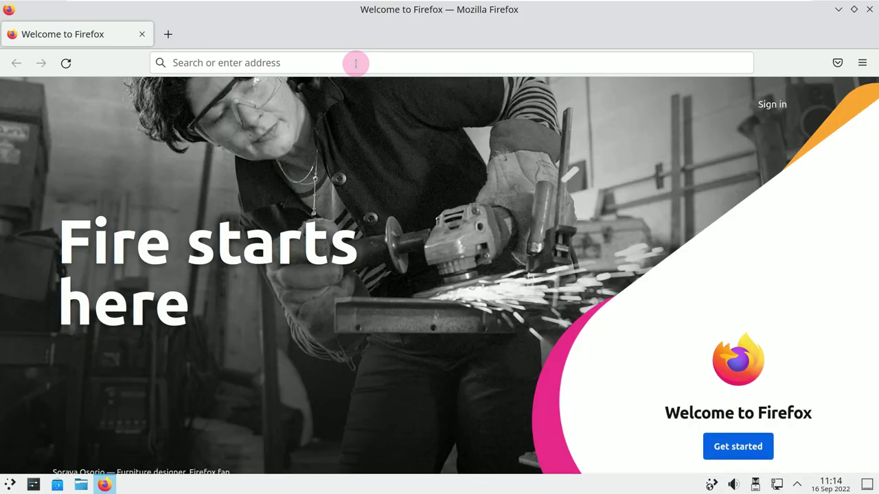
Open the kde.org website in the current tab.
left_click(355, 62)
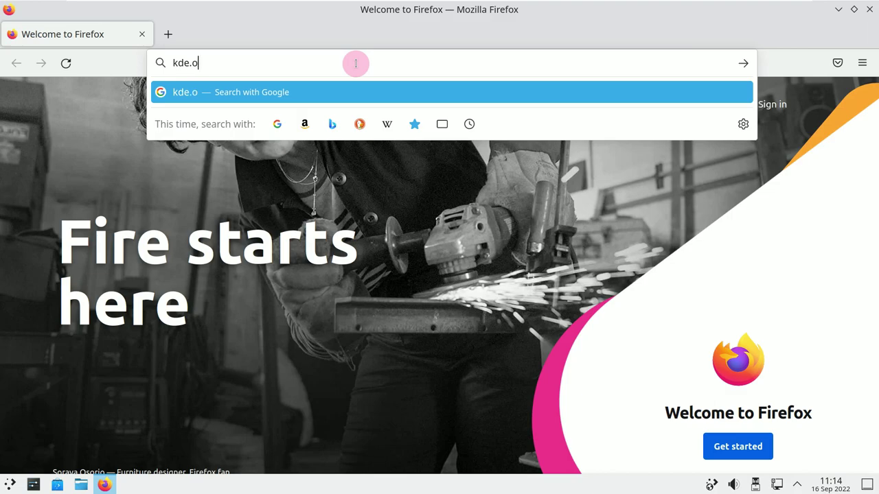
type("g")
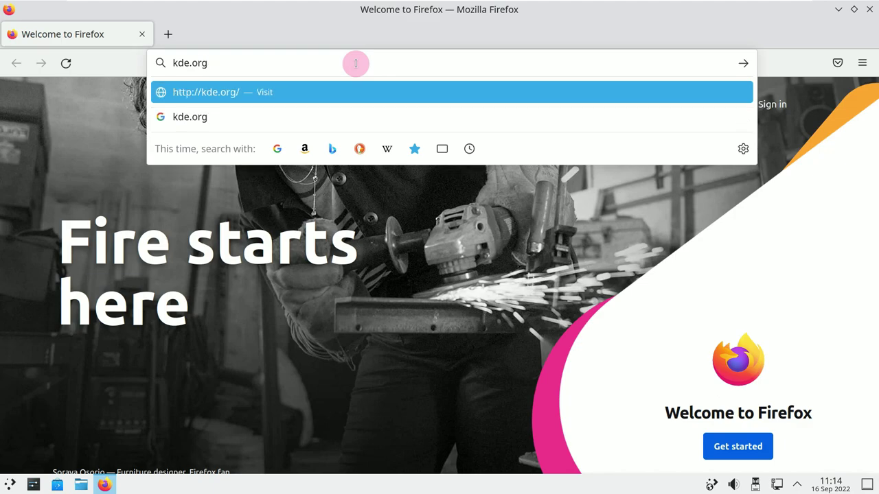
key("Escape")
key("Return")
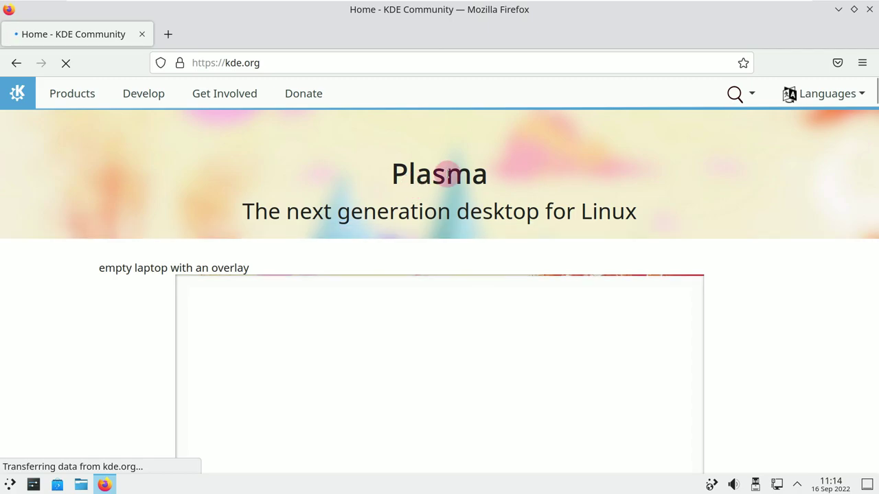
scroll(515, 169, "down", 5)
scroll(597, 157, "up", 5)
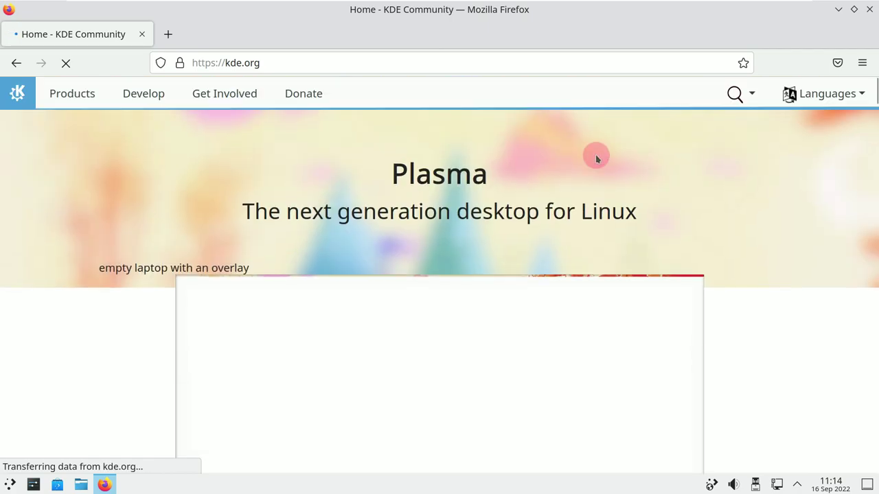
Check the browser's version information in the About Firefox window and close that window.
left_click(861, 64)
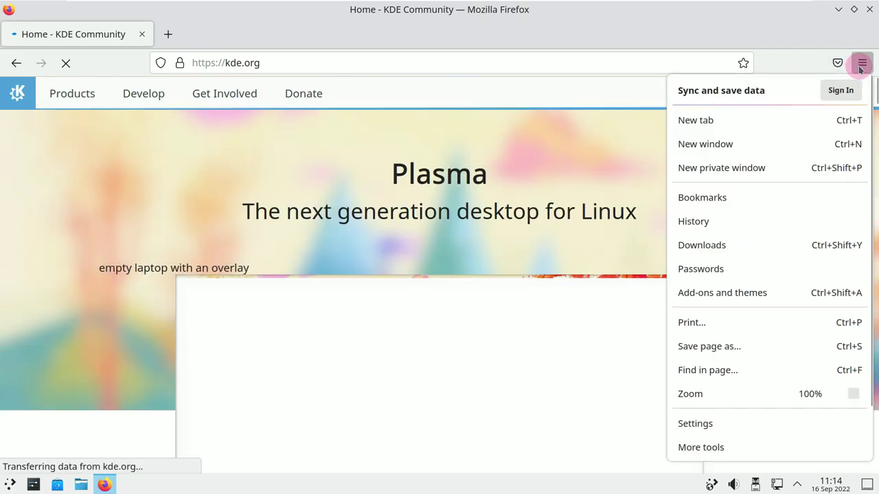
scroll(700, 426, "down", 1)
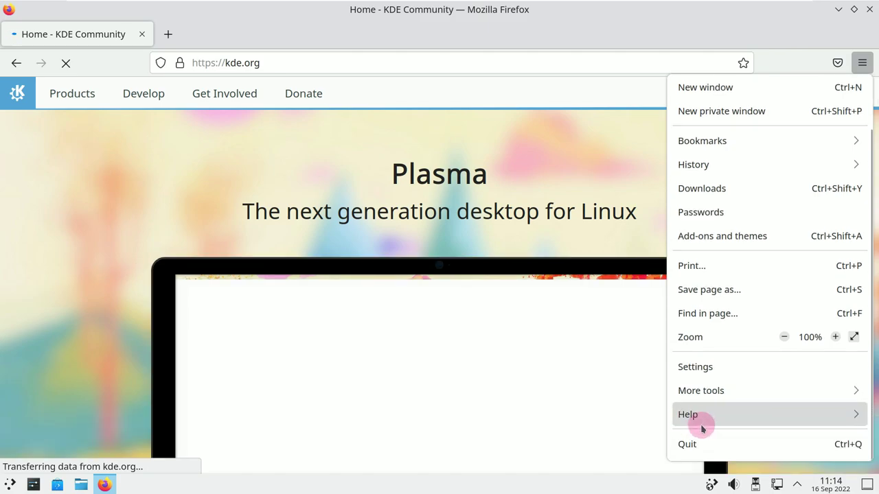
left_click(701, 416)
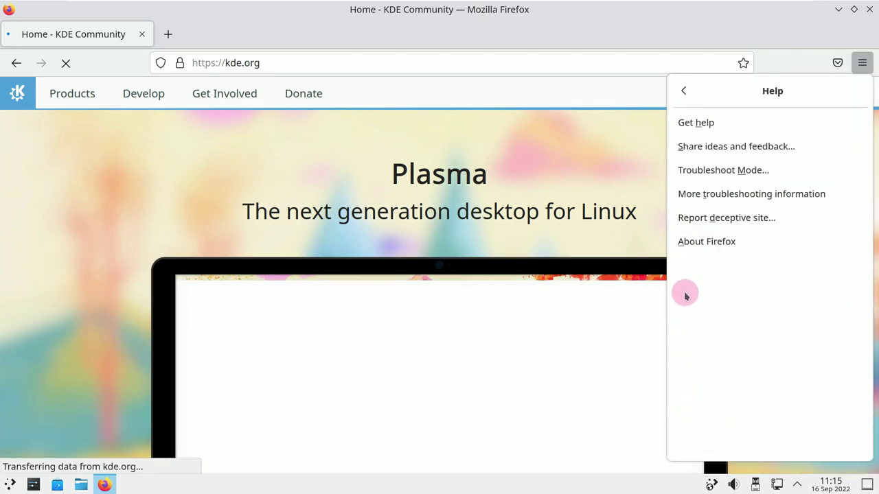
left_click(690, 239)
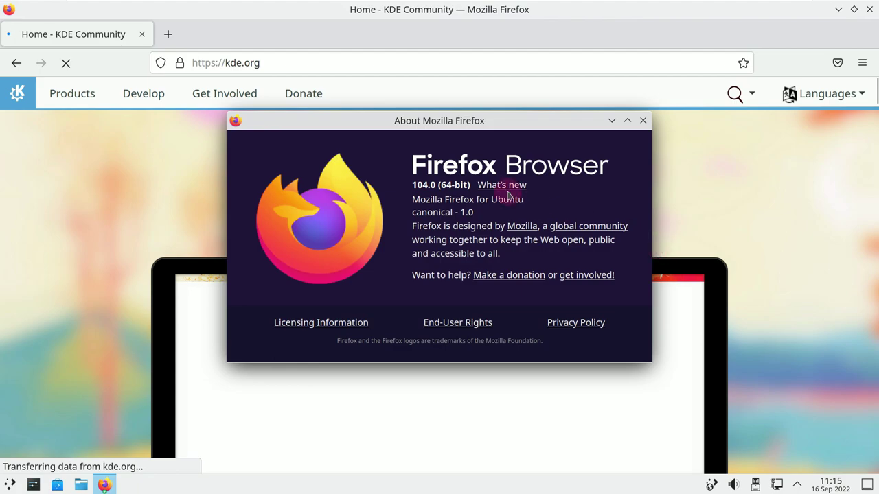
left_click_drag(416, 184, 569, 186)
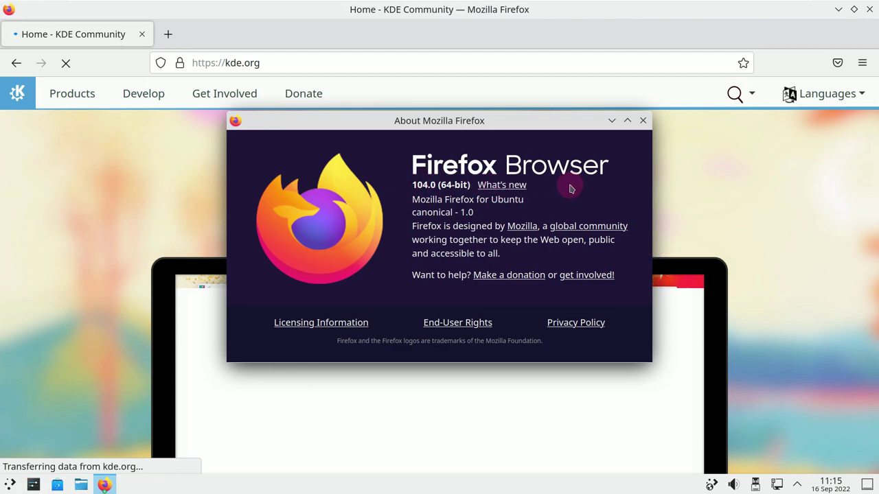
left_click(642, 120)
Find the Plasma 5.26 Beta entry under Announcements on the KDE home page and open its full article.
scroll(594, 216, "down", 15)
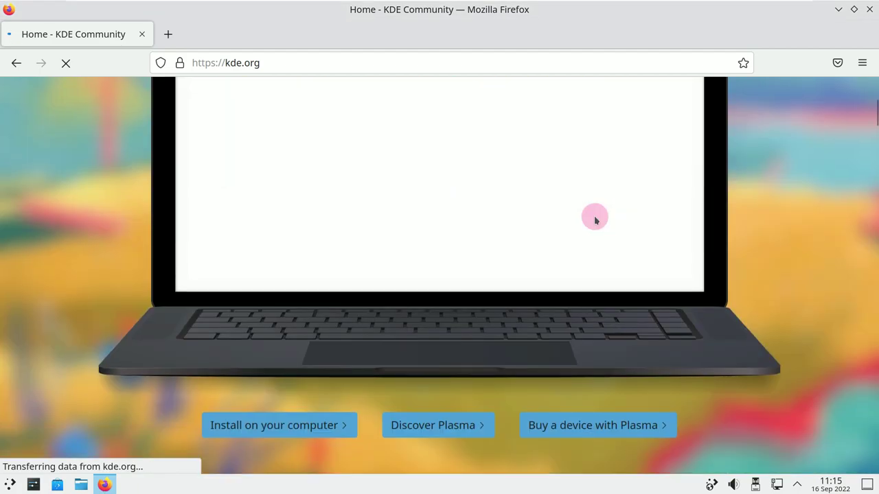
scroll(595, 214, "down", 20)
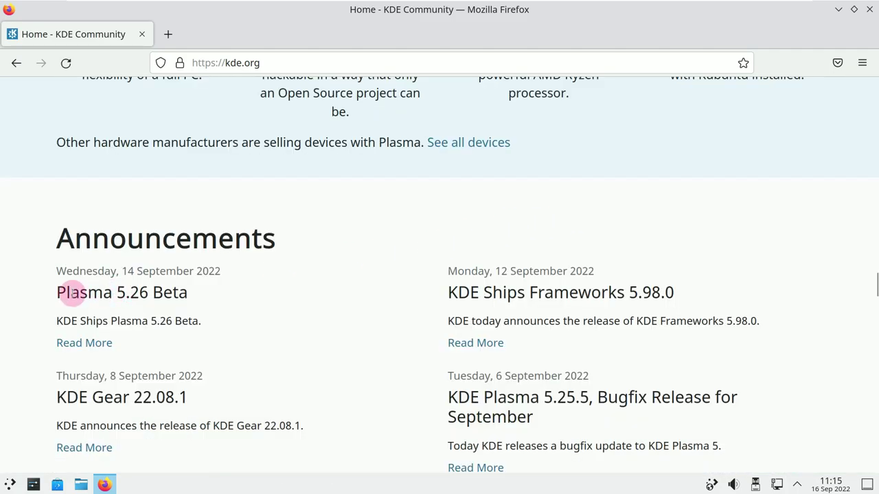
left_click_drag(57, 291, 210, 298)
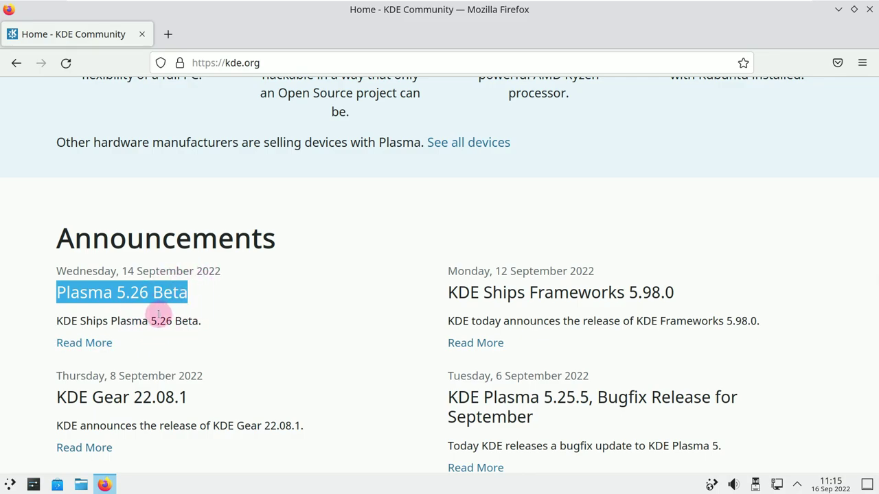
left_click(95, 348)
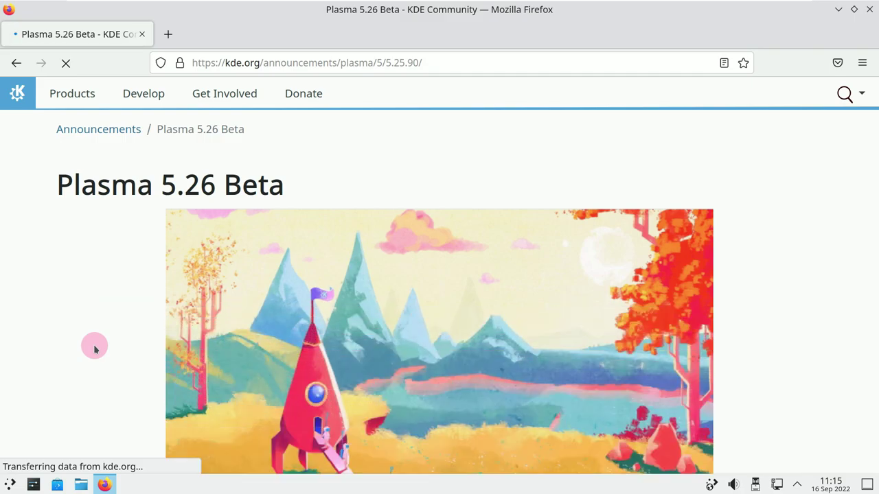
Find the Plasma Bigscreen section in the Plasma 5.26 Beta announcement and open its link in a new tab, switching to that tab.
scroll(96, 350, "down", 3)
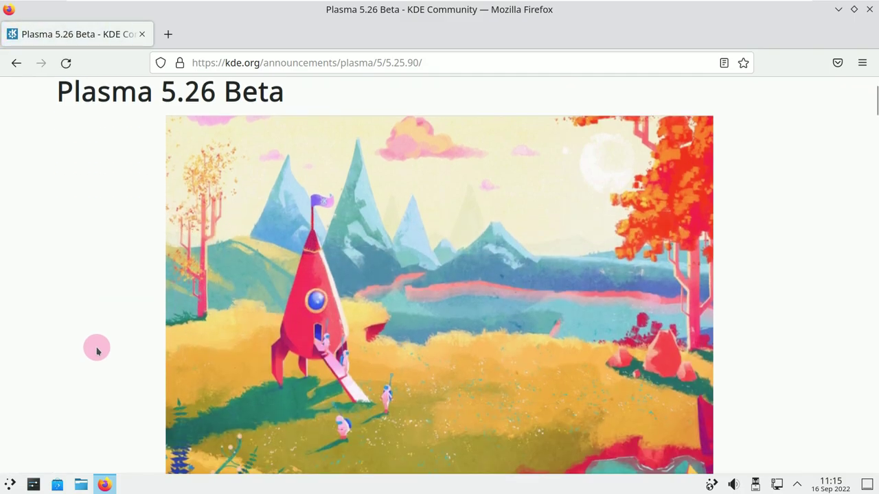
scroll(97, 350, "down", 5)
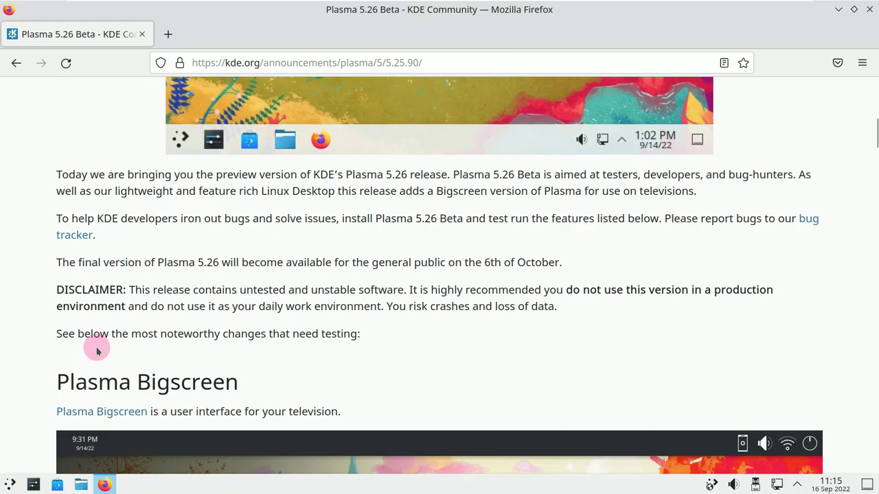
scroll(96, 349, "down", 8)
scroll(96, 347, "up", 1)
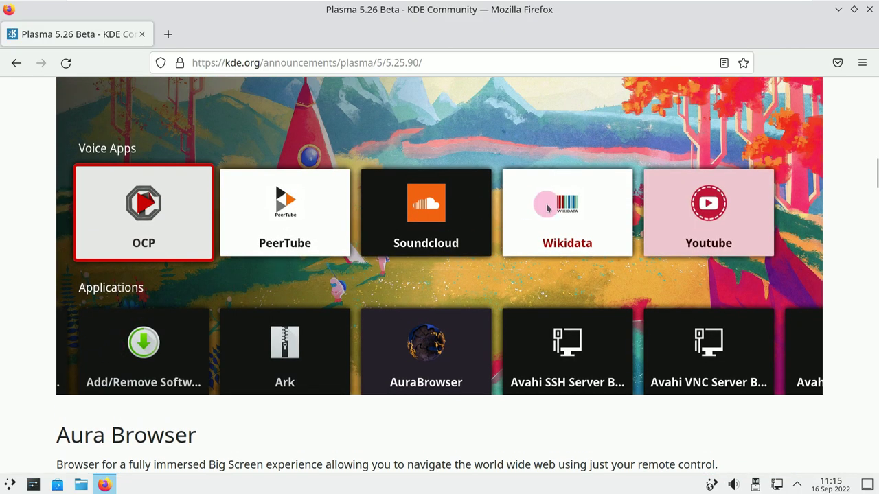
scroll(387, 252, "up", 4)
left_click_drag(260, 195, 61, 196)
right_click(103, 223)
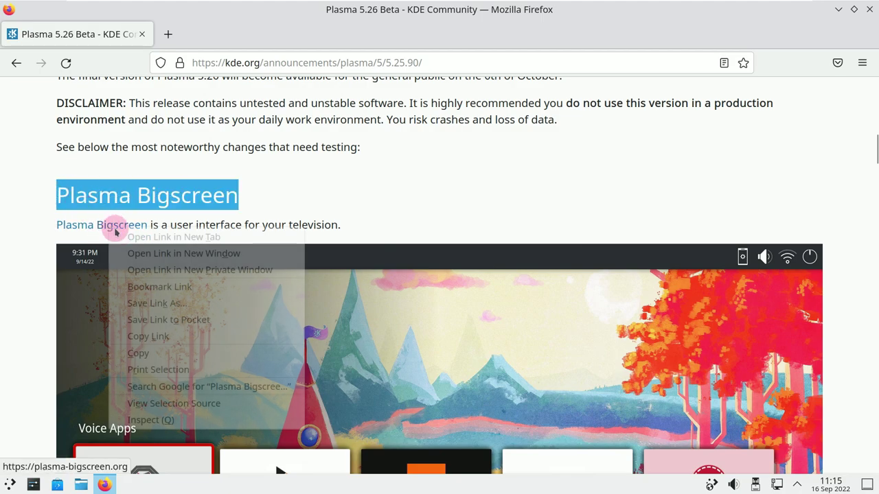
left_click(127, 237)
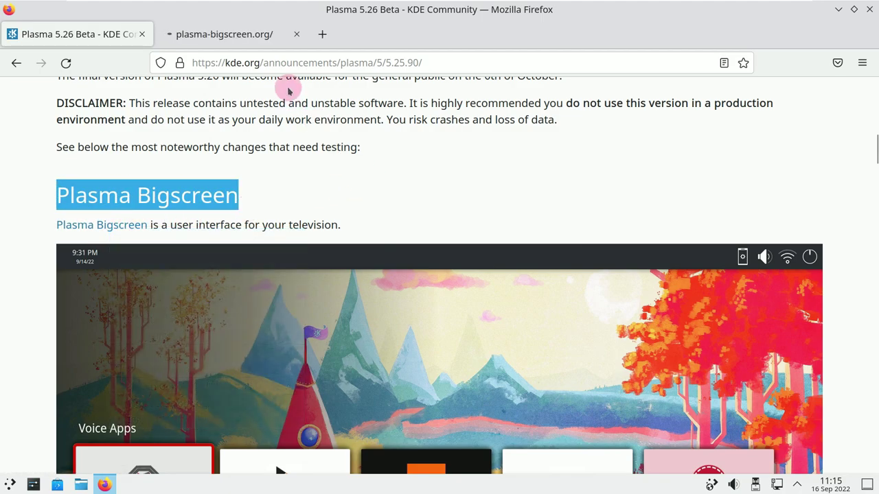
left_click(260, 37)
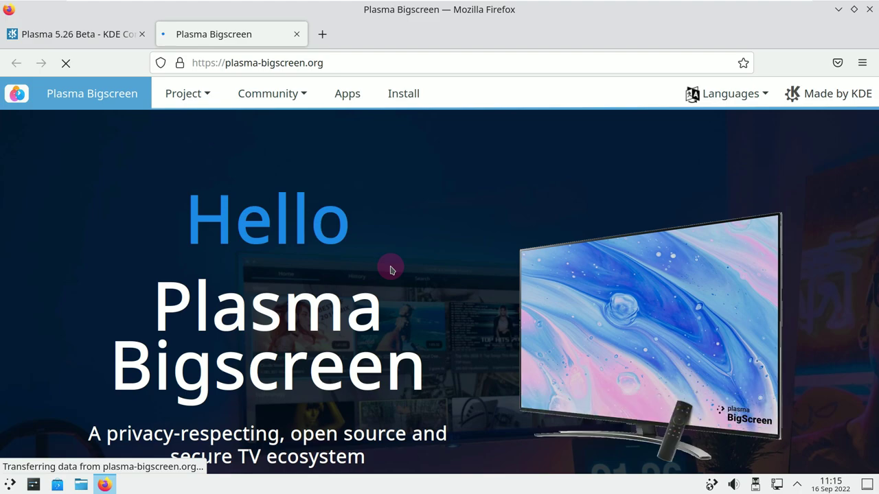
Look through the Plasma Bigscreen home page, from the introduction to the interface screenshots.
scroll(391, 269, "down", 3)
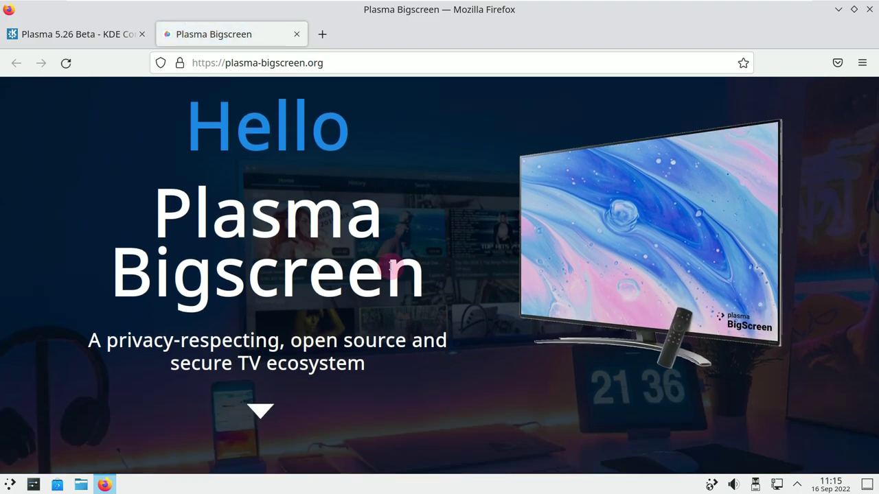
scroll(390, 266, "down", 3)
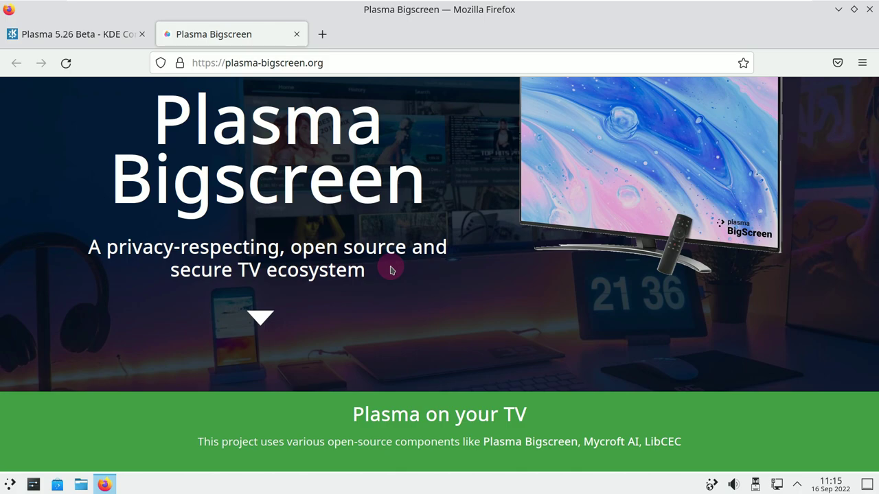
scroll(390, 269, "down", 15)
scroll(391, 269, "up", 5)
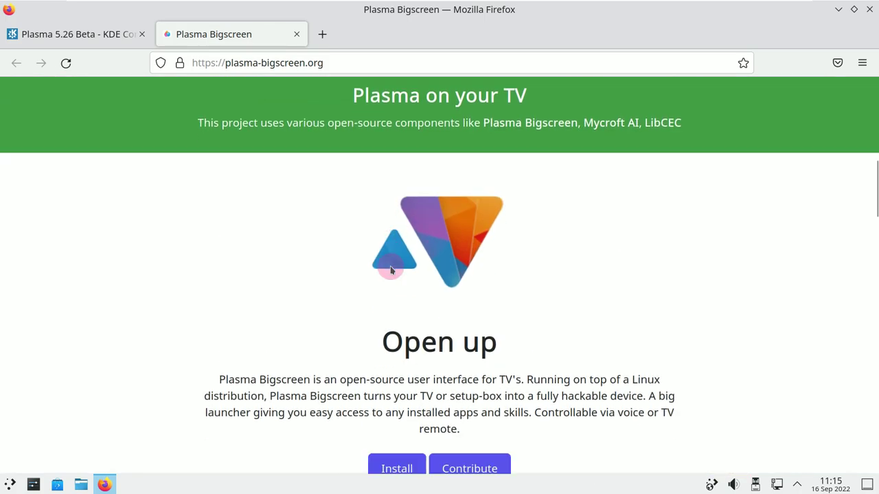
scroll(390, 270, "down", 15)
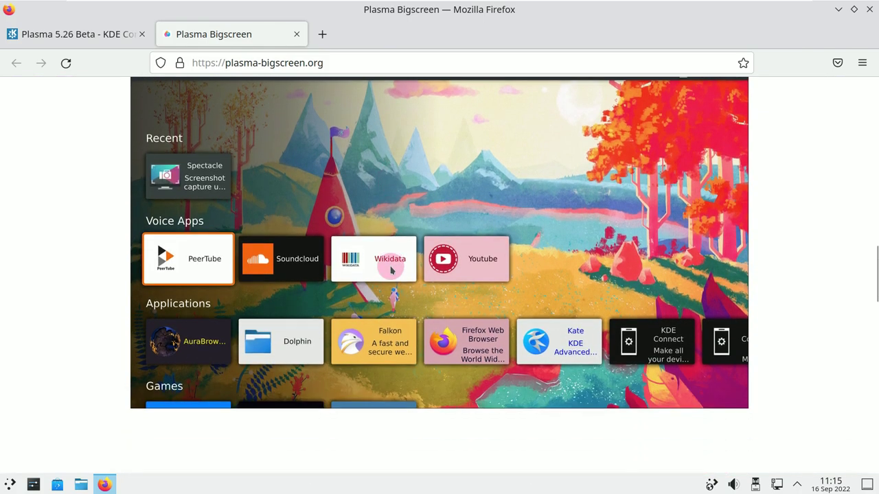
Look through the rest of the Plasma Bigscreen page down to its footer and close its tab.
scroll(392, 270, "down", 3)
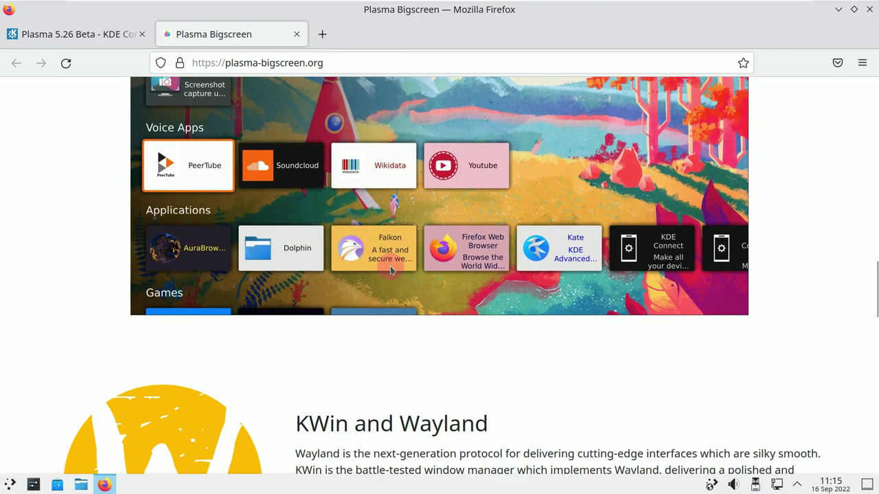
scroll(390, 271, "down", 6)
scroll(390, 269, "down", 17)
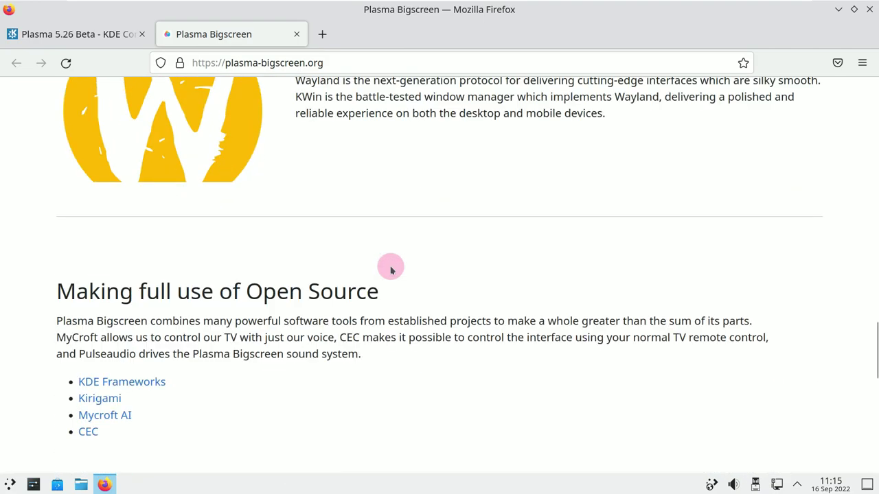
scroll(391, 270, "down", 6)
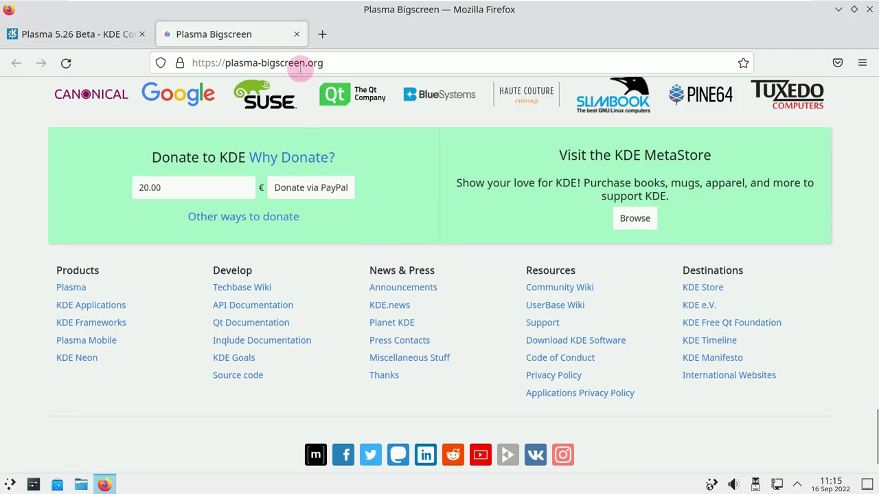
left_click(297, 34)
Find the Aura Browser section in the Plasma 5.26 Beta announcement, highlight its heading and view its screenshot.
scroll(304, 242, "down", 8)
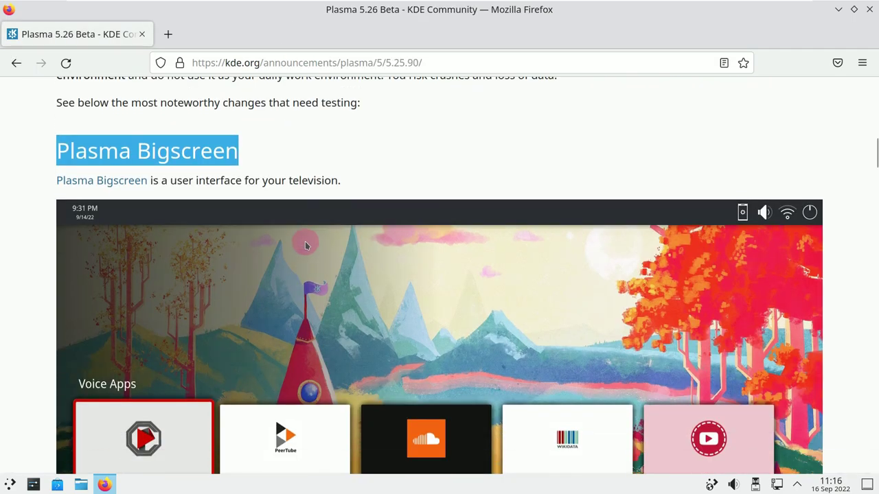
scroll(307, 245, "down", 8)
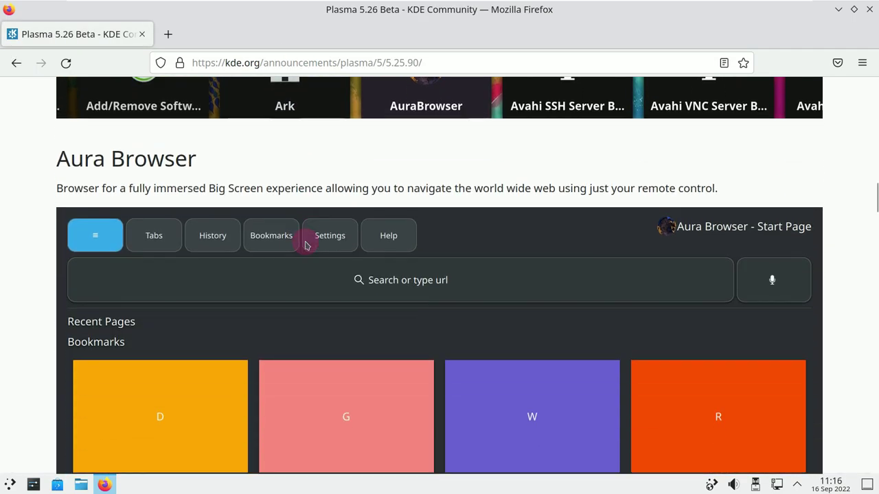
left_click_drag(207, 155, 48, 154)
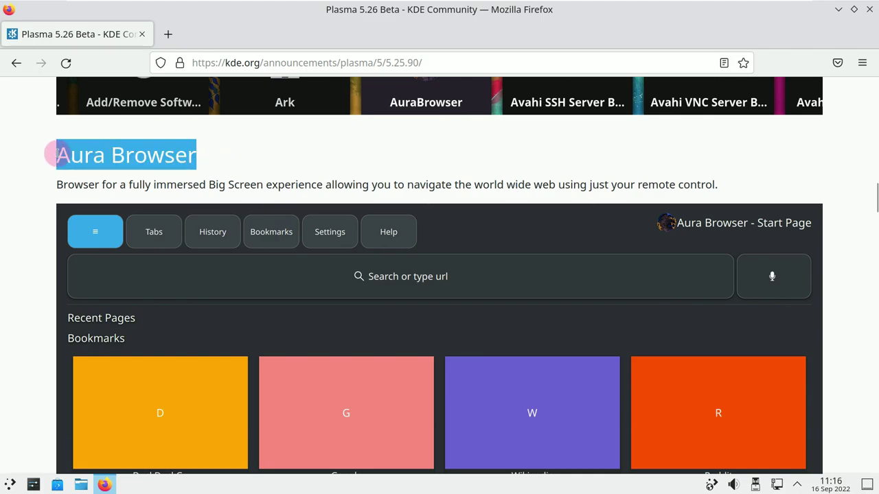
scroll(152, 294, "down", 5)
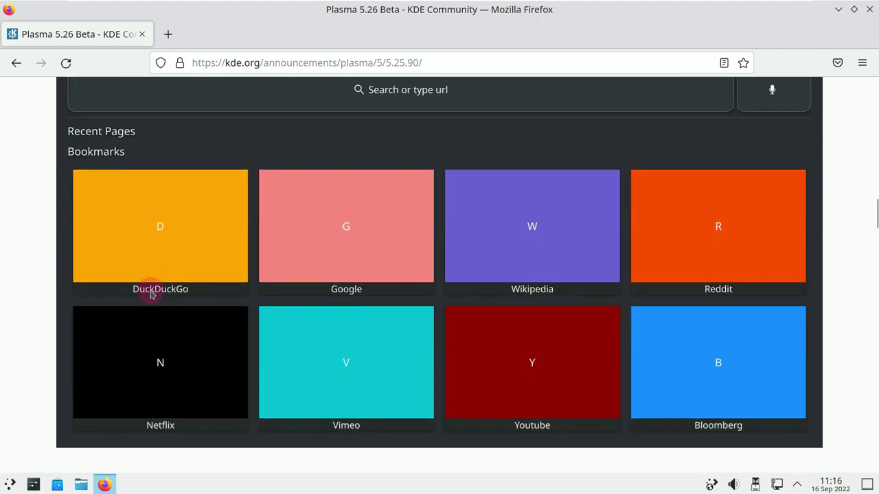
scroll(152, 295, "up", 5)
Find the Plank Player section in the announcement, highlight its heading and view its screenshot.
scroll(151, 292, "down", 10)
scroll(150, 290, "down", 3)
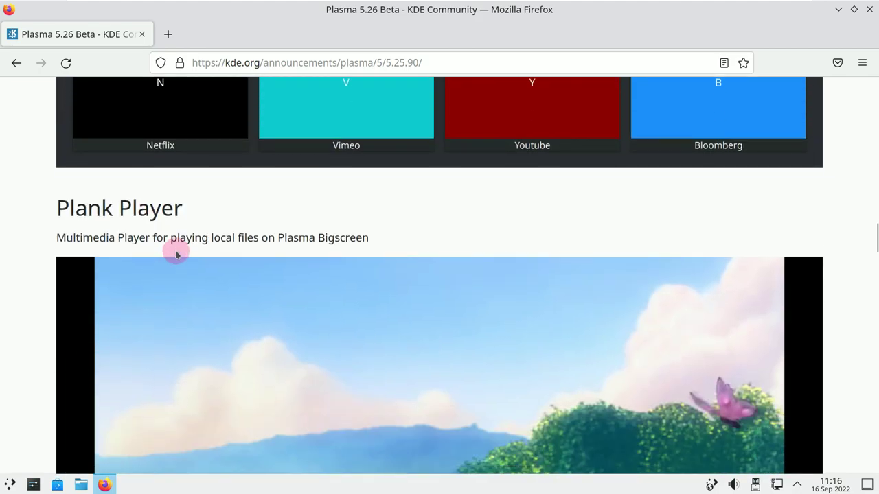
left_click_drag(193, 202, 54, 205)
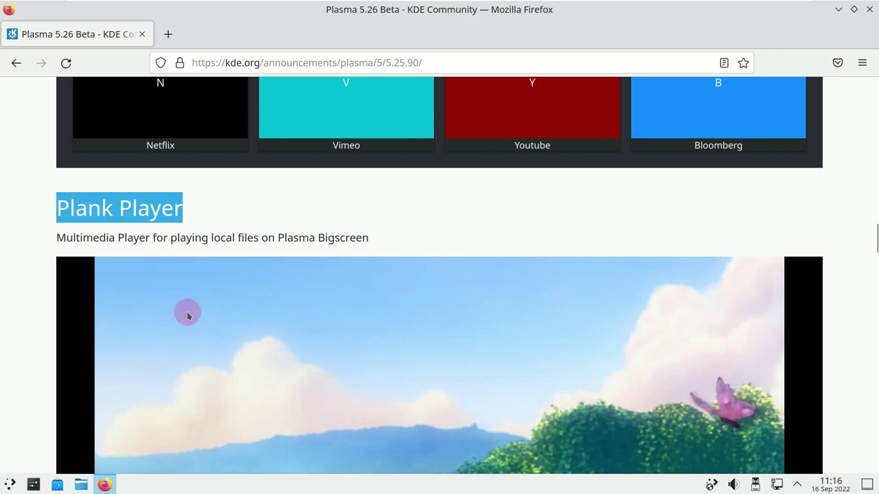
scroll(187, 315, "down", 3)
scroll(187, 315, "down", 6)
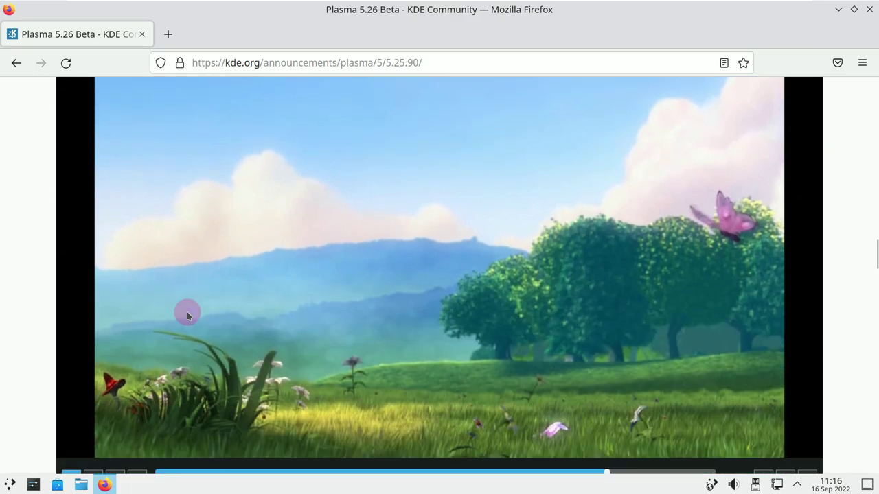
Skim the remaining announcement sections from Plasma Remotecontrollers to the download options, and return to the article's beginning.
scroll(187, 314, "down", 15)
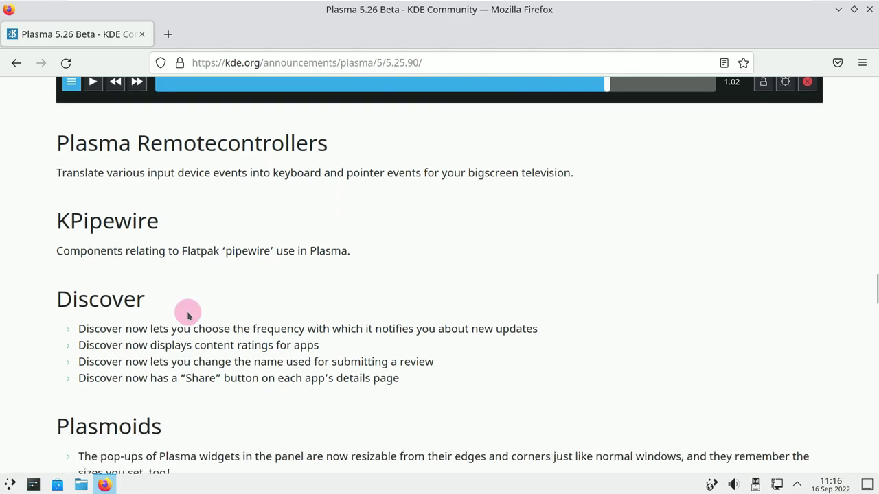
scroll(187, 314, "up", 3)
scroll(188, 314, "down", 9)
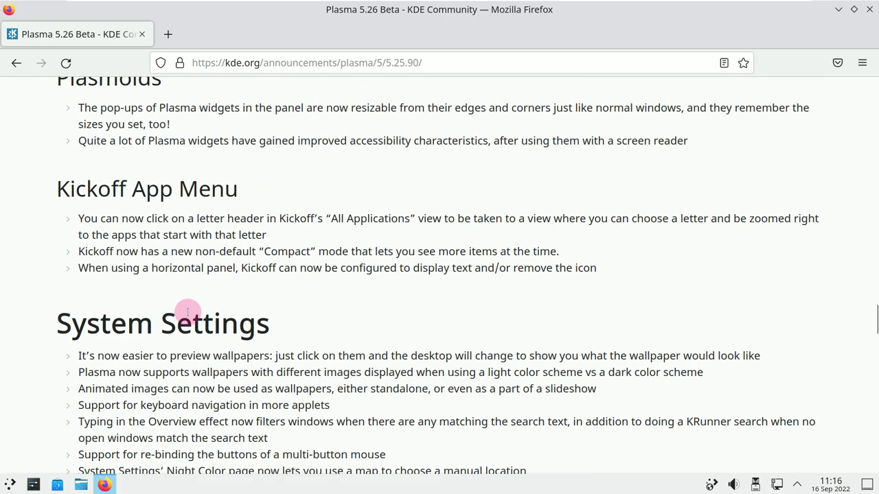
scroll(187, 312, "down", 15)
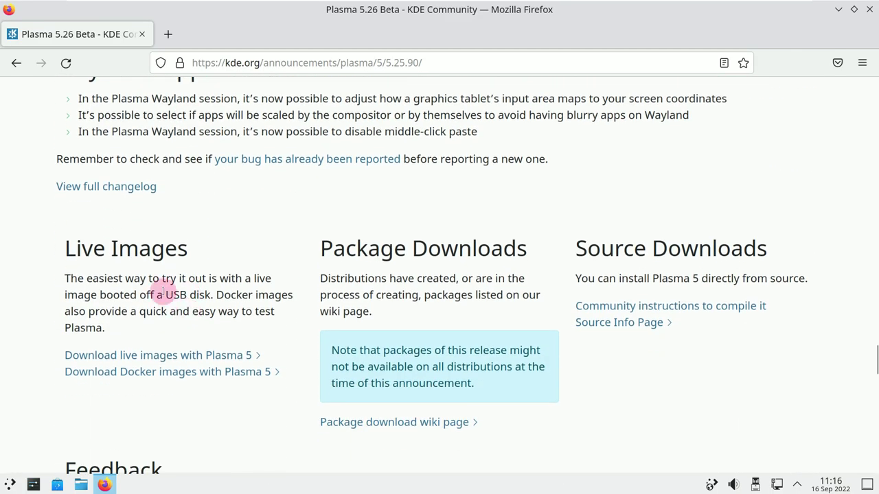
scroll(243, 308, "up", 20)
scroll(252, 311, "up", 20)
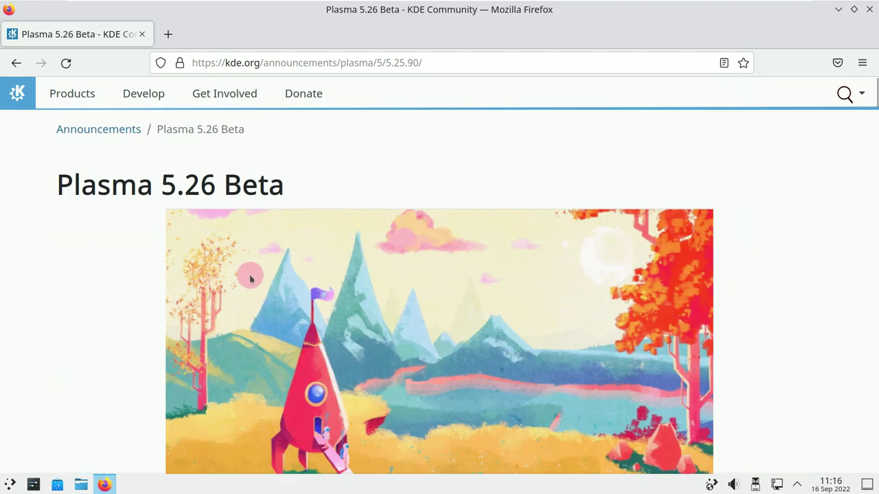
Minimize the browser window, launch Discover and open its updates page.
left_click(837, 9)
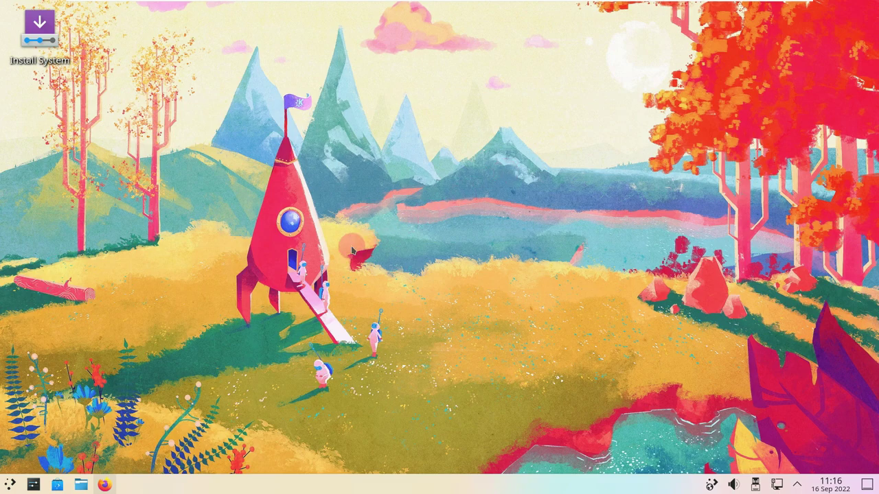
left_click(11, 485)
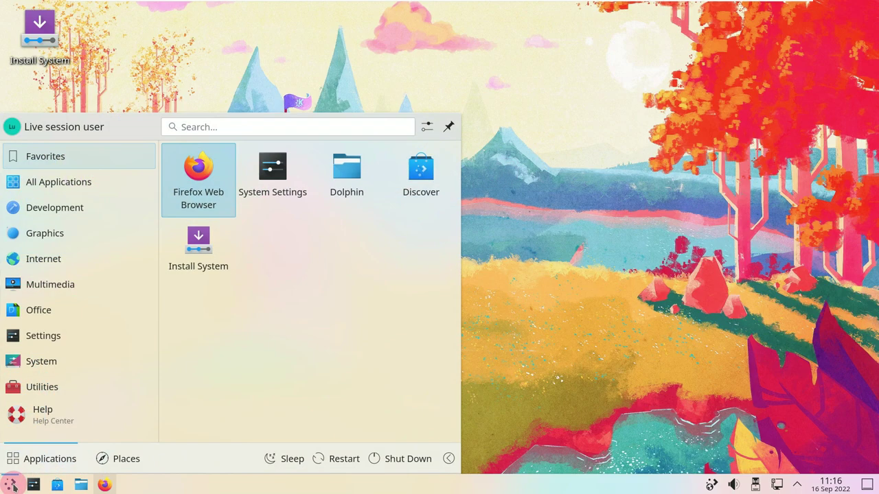
left_click(425, 175)
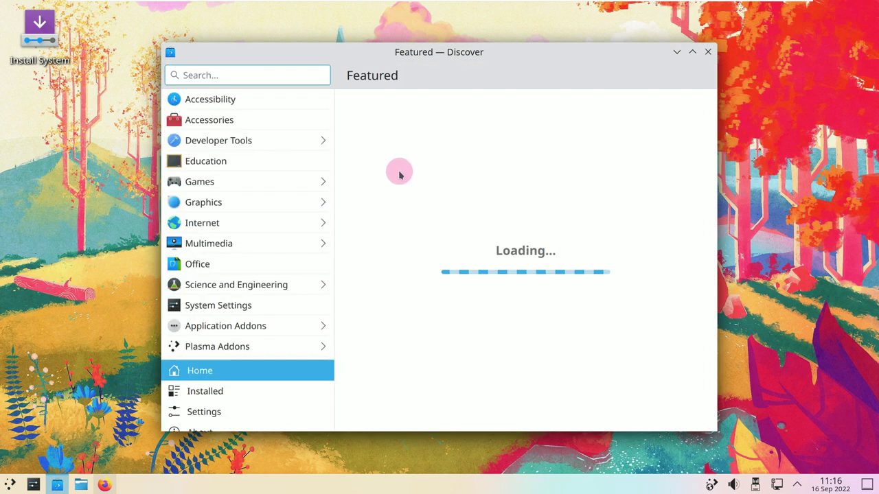
left_click_drag(328, 241, 328, 333)
left_click(197, 409)
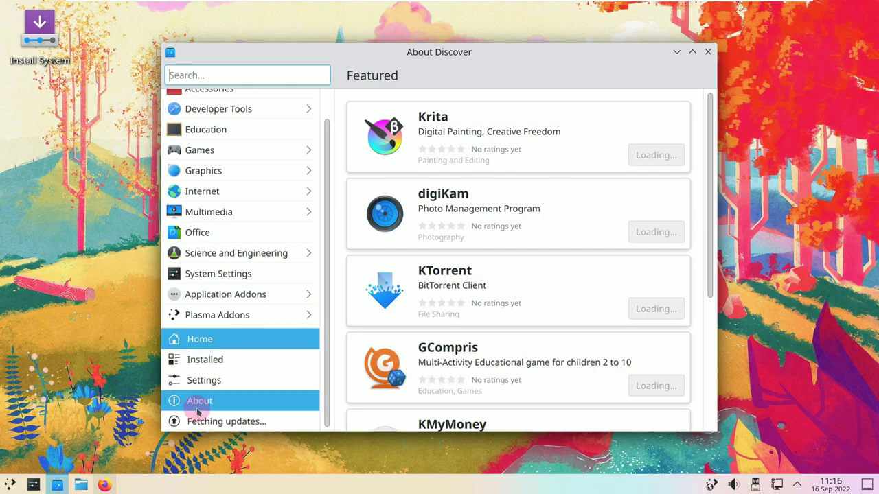
left_click(251, 421)
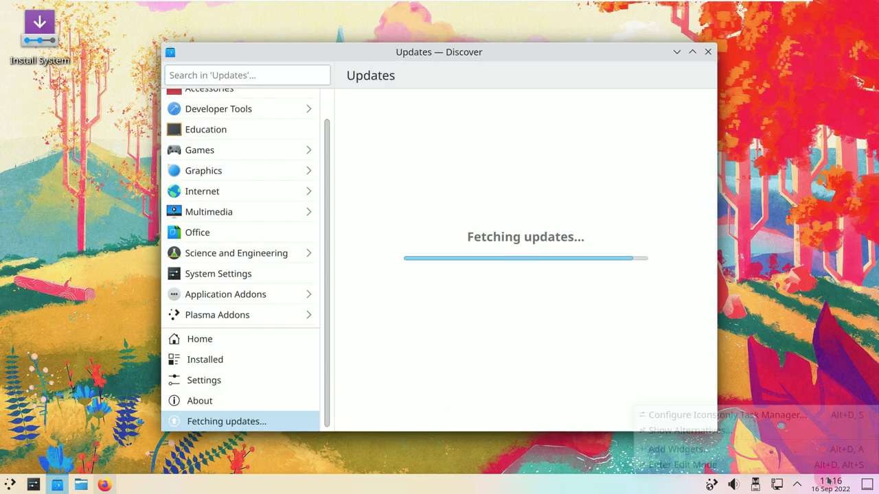
Enter the panel's edit mode, view its additional alignment, visibility and opacity options, and dismiss the panel settings.
right_click(687, 484)
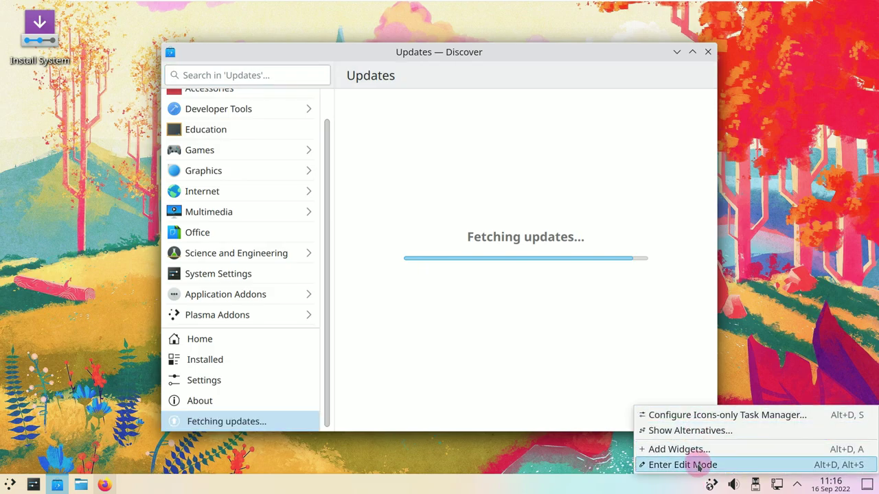
left_click(699, 464)
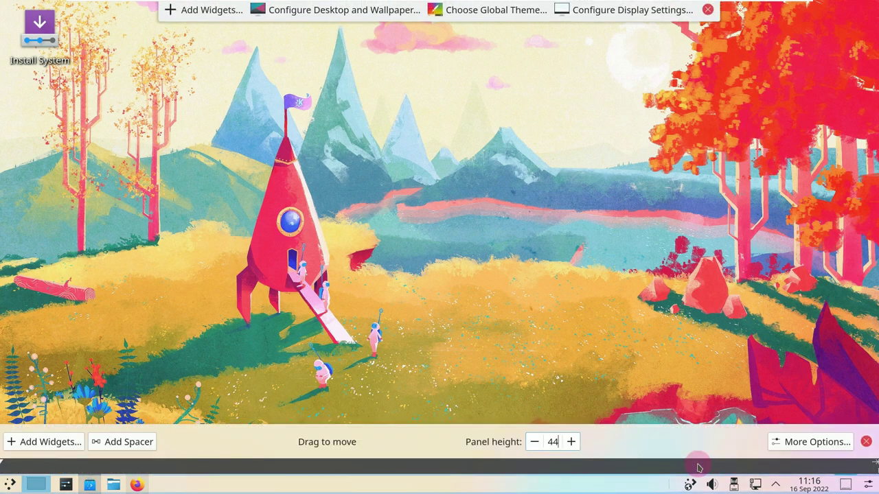
left_click(817, 441)
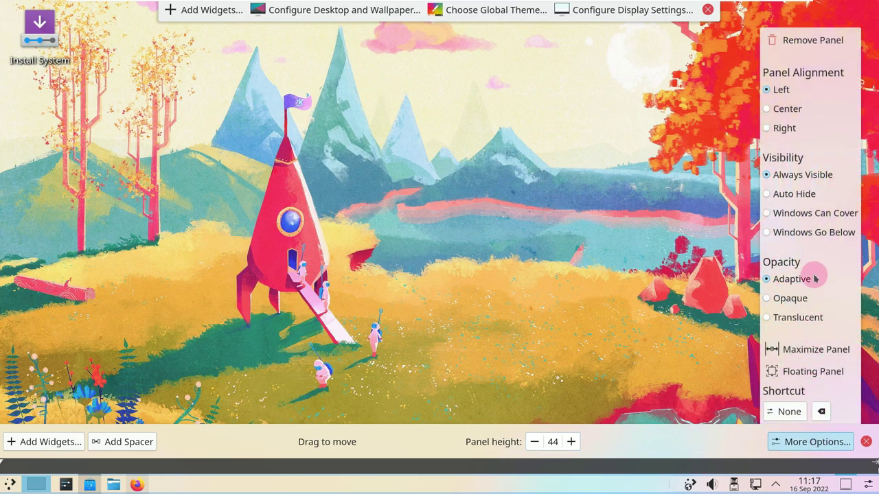
left_click(532, 277)
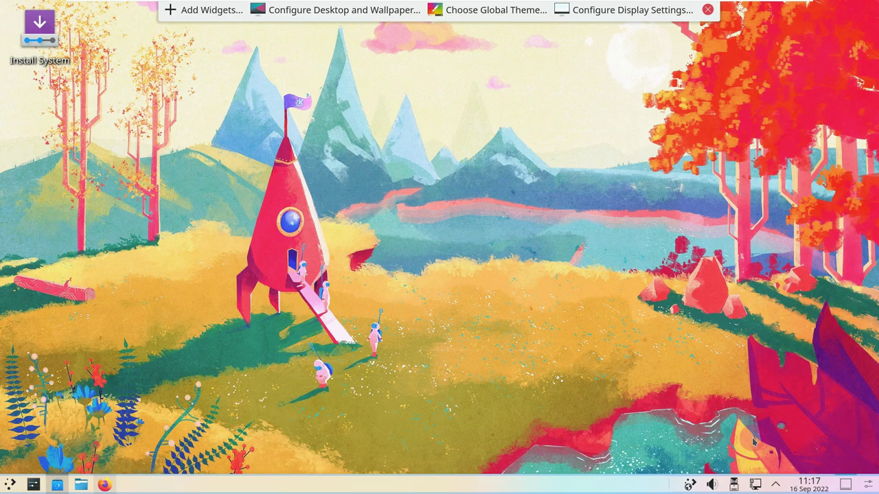
View the clock's calendar and the Status and Notifications pop-up, closing each one.
left_click(823, 487)
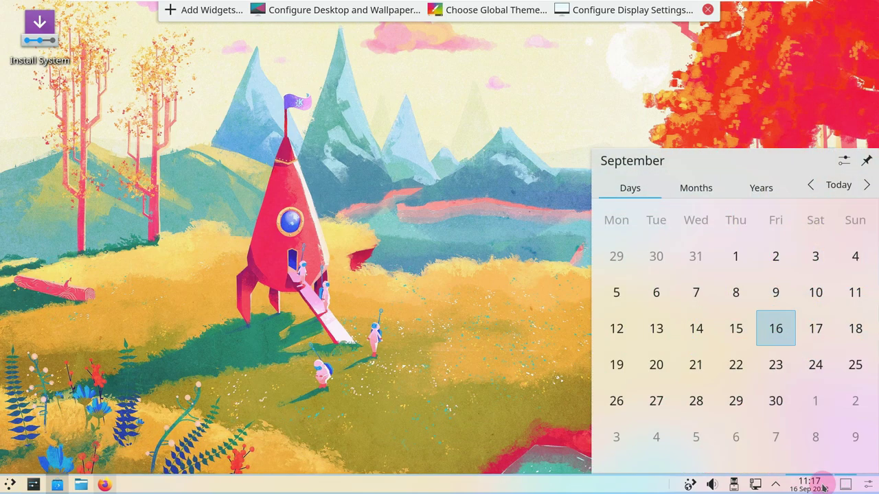
left_click(822, 486)
left_click(776, 486)
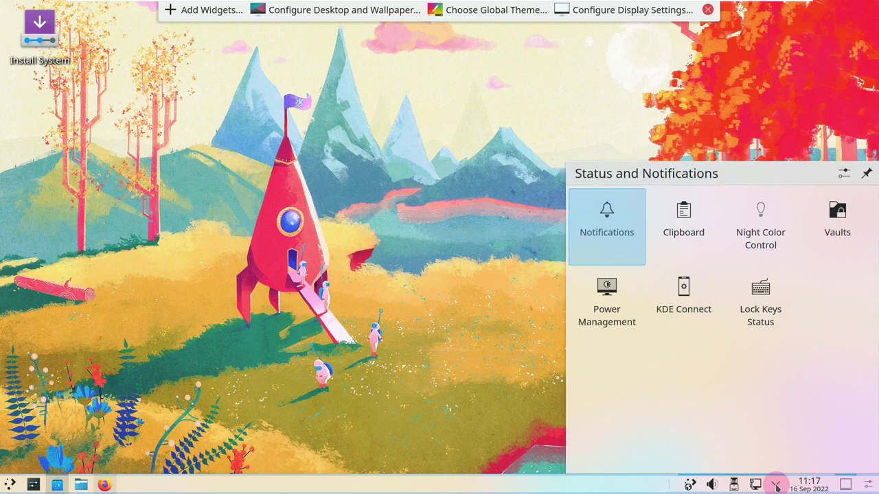
left_click(776, 486)
Check the Networks, Disks & Devices and Audio Volume pop-ups in the system tray, including the audio settings for applications.
left_click(755, 485)
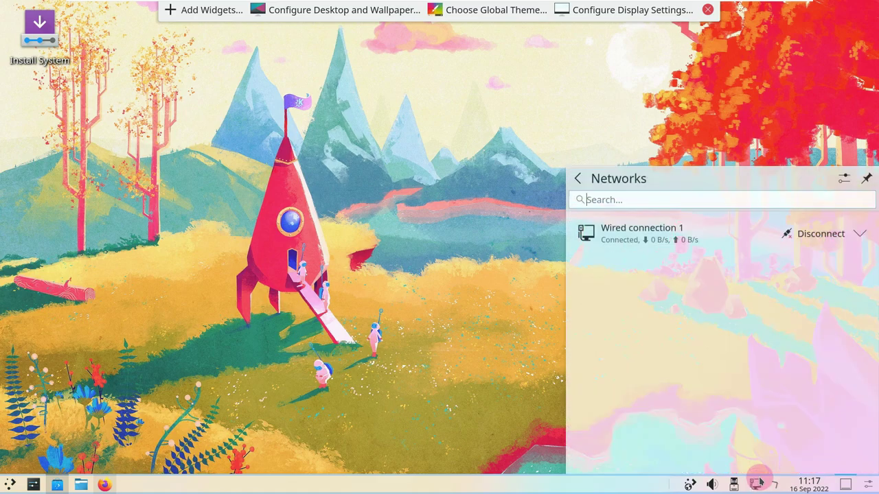
left_click(755, 485)
left_click(733, 484)
left_click(733, 485)
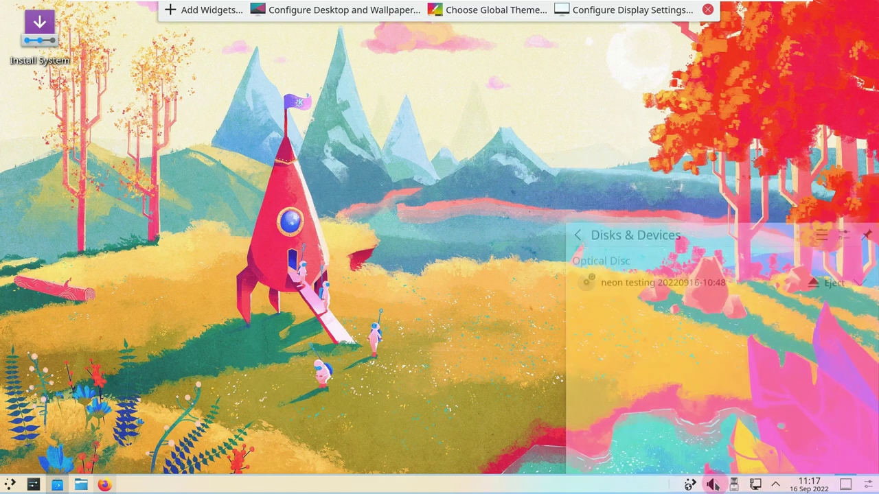
left_click(713, 485)
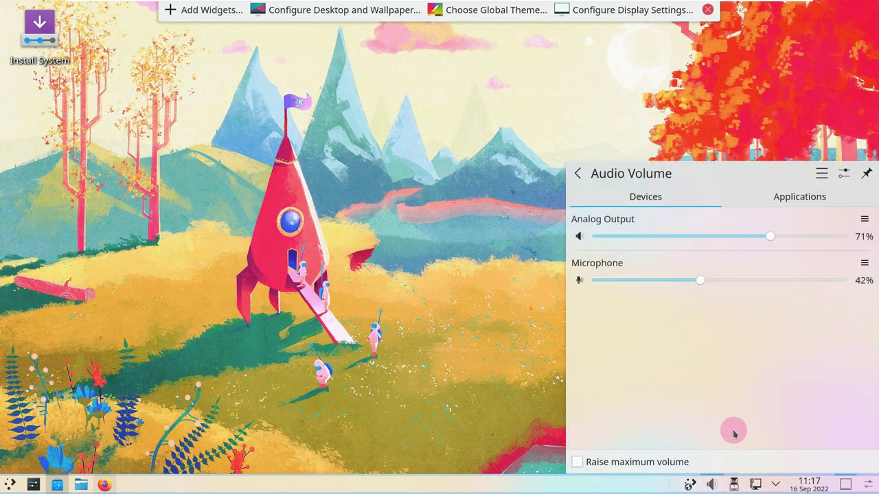
left_click(792, 197)
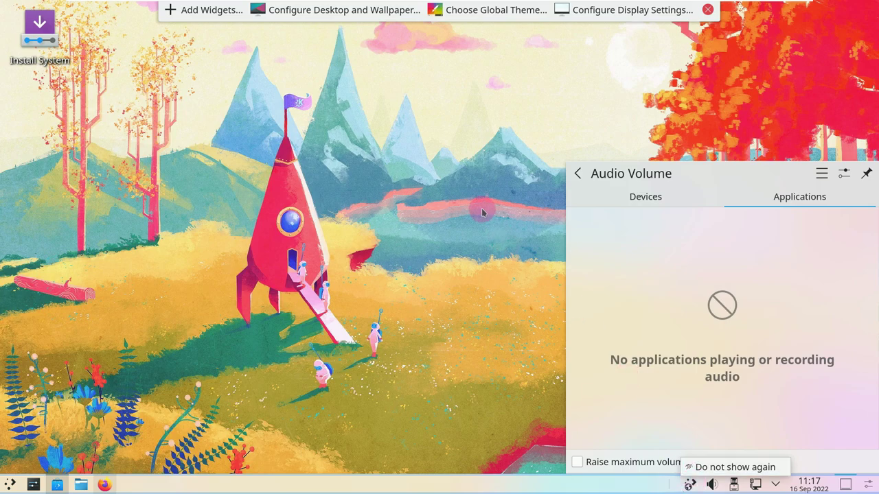
Leave the desktop edit mode and minimize the Discover window.
left_click(707, 10)
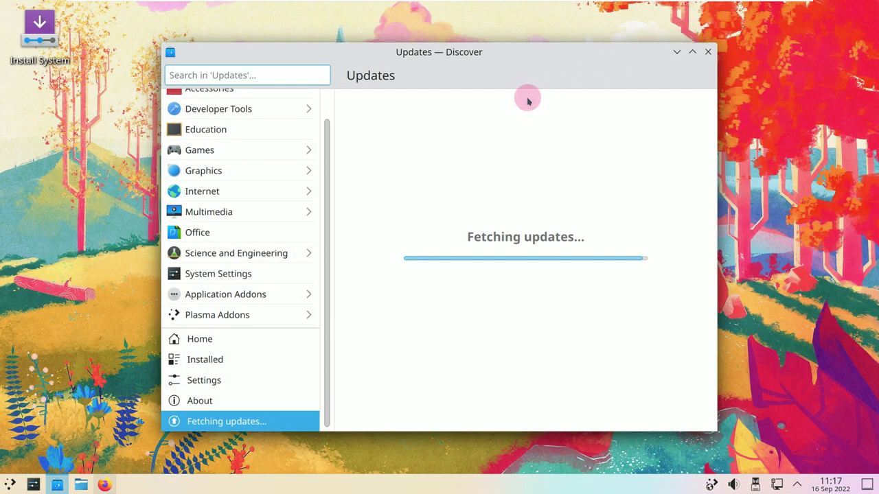
scroll(288, 323, "up", 1)
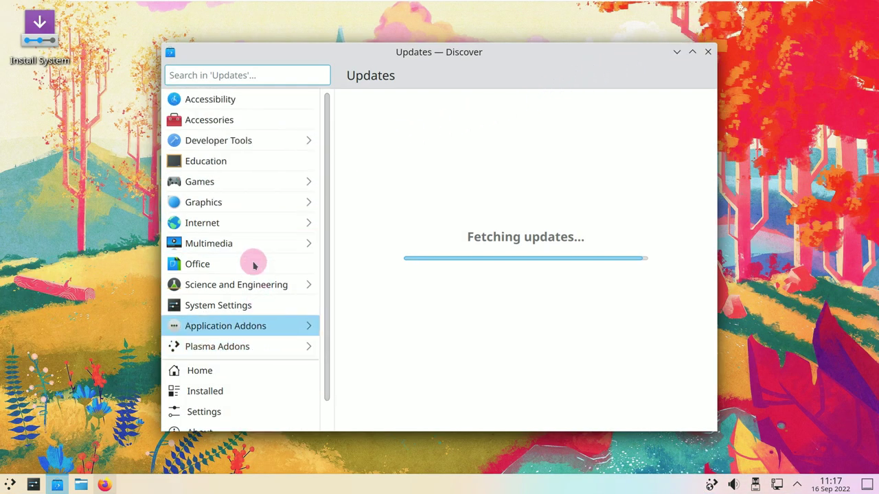
left_click(676, 53)
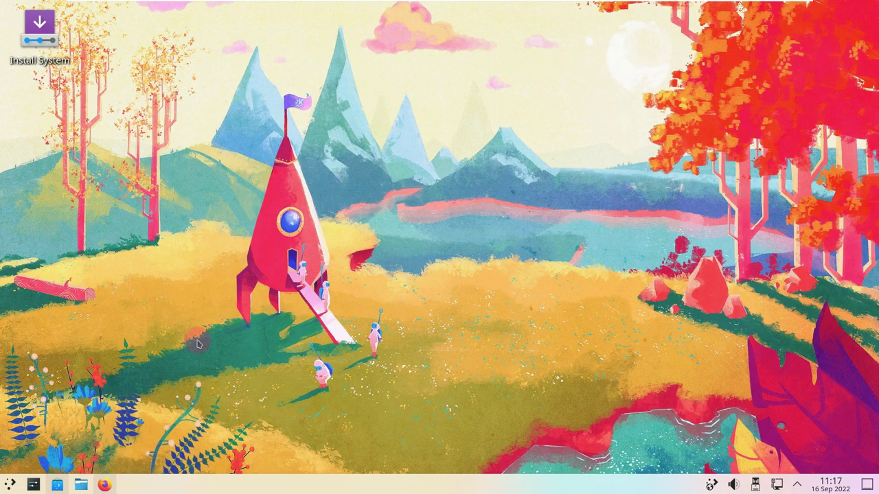
Open System Settings and apply the Dark theme in the Quick Settings.
left_click(33, 484)
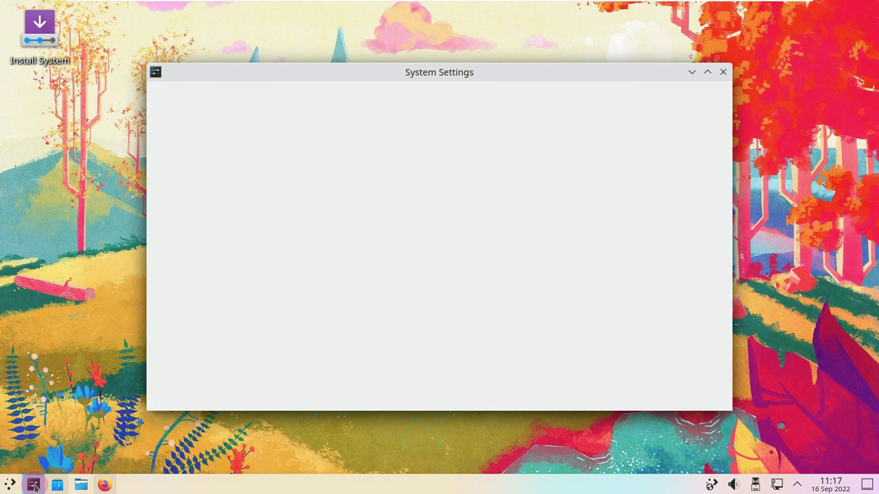
mouse_move(33, 485)
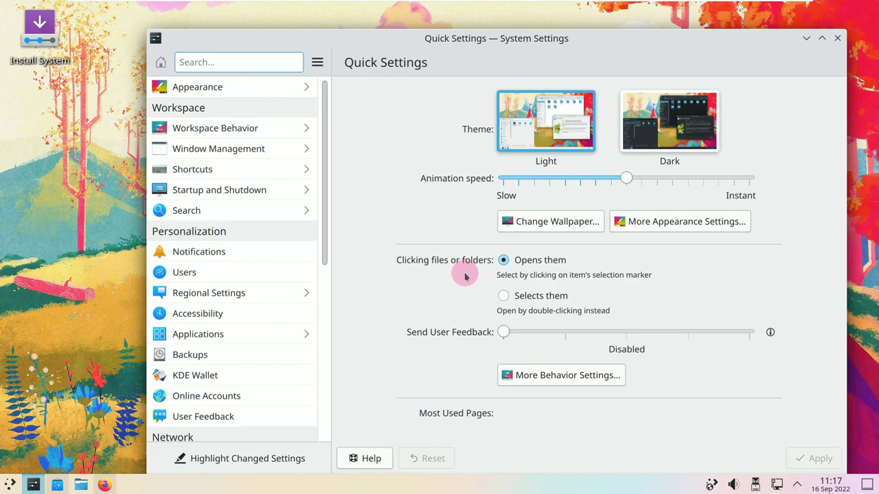
left_click(657, 128)
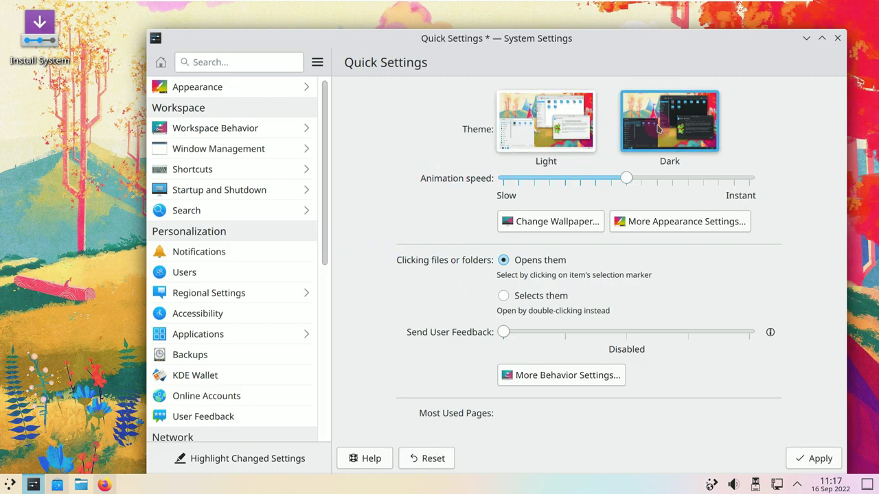
left_click(810, 458)
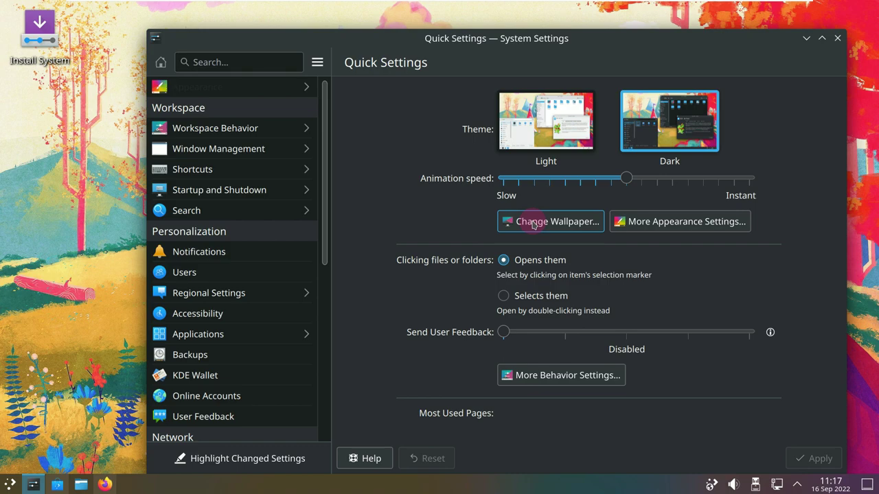
Browse the available desktop wallpapers from Quick Settings and apply Elarun as the wallpaper.
left_click(532, 221)
scroll(533, 224, "down", 1)
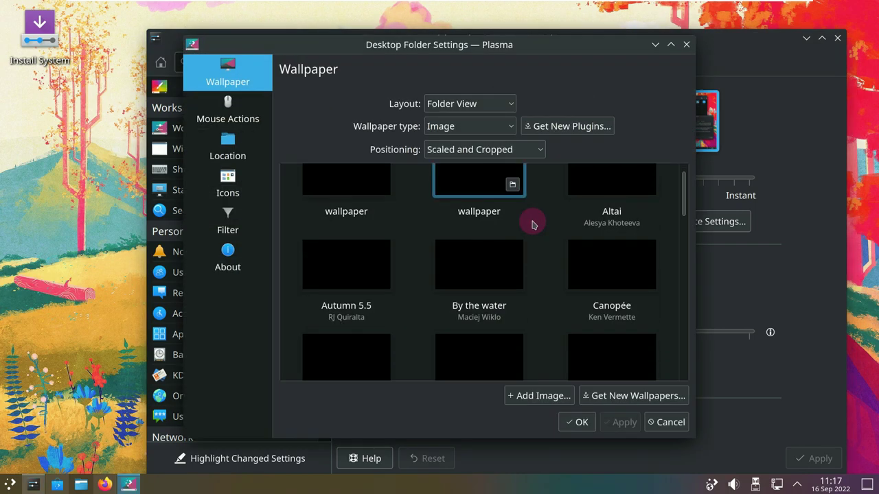
scroll(533, 222, "down", 1)
scroll(533, 223, "up", 2)
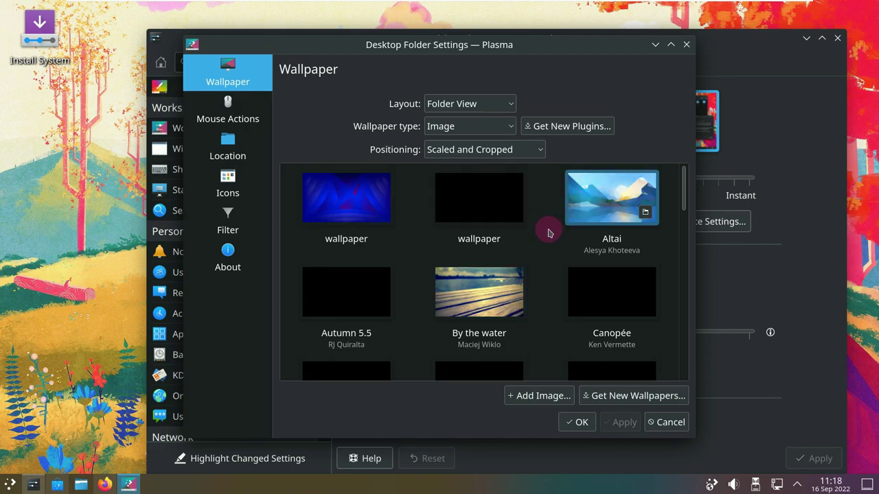
scroll(548, 234, "down", 3)
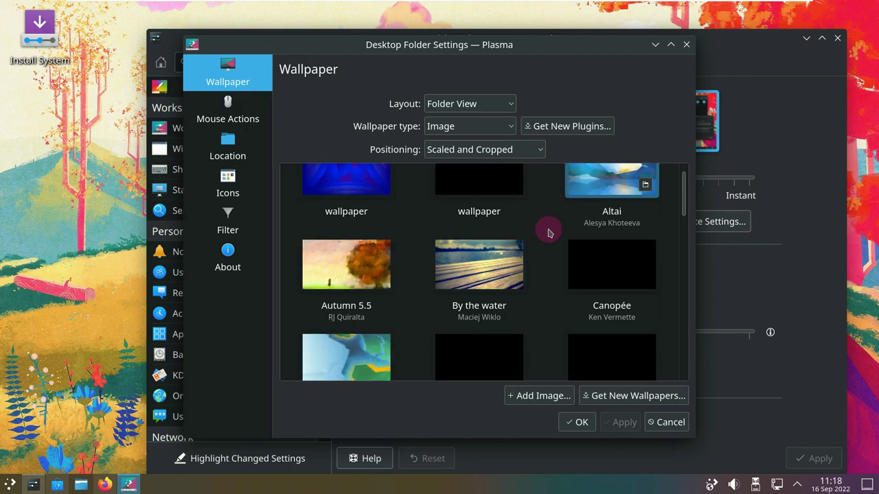
scroll(548, 233, "down", 2)
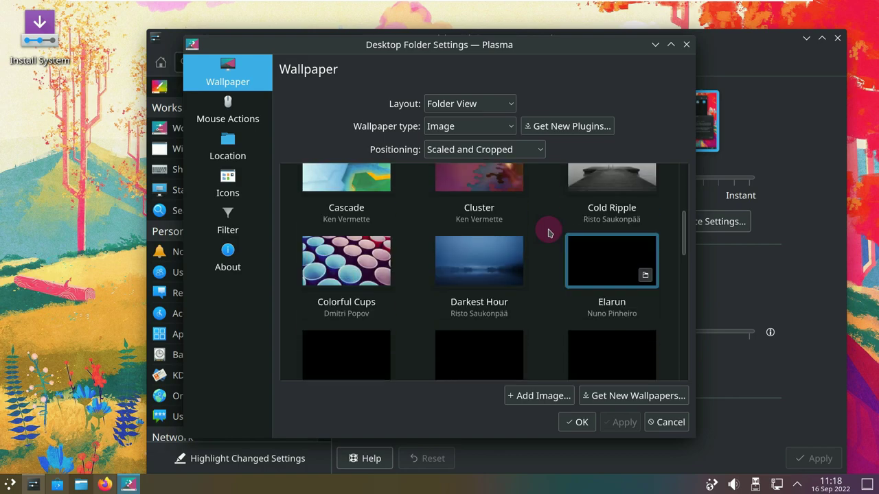
scroll(547, 233, "down", 1)
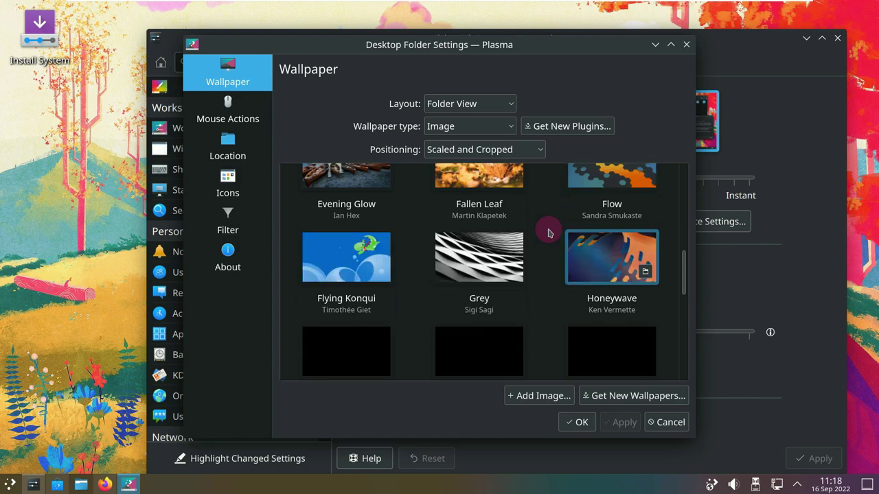
scroll(548, 234, "down", 1)
scroll(548, 234, "down", 2)
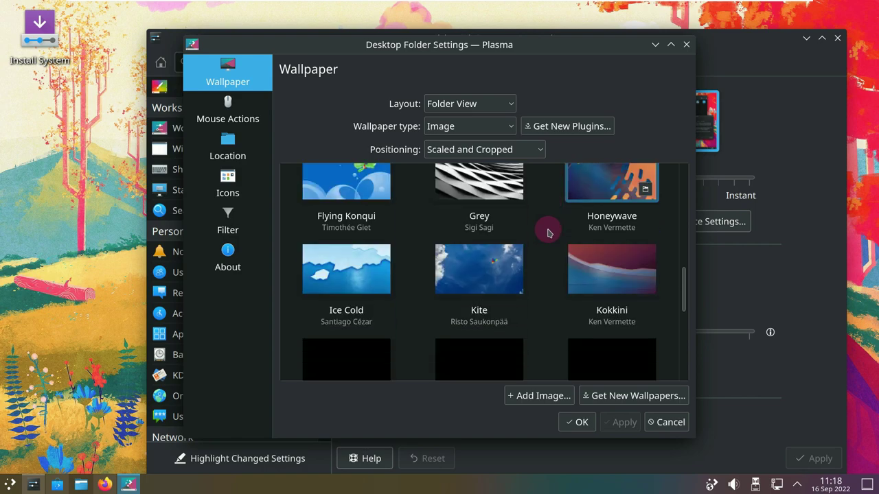
scroll(548, 233, "up", 1)
scroll(547, 233, "up", 3)
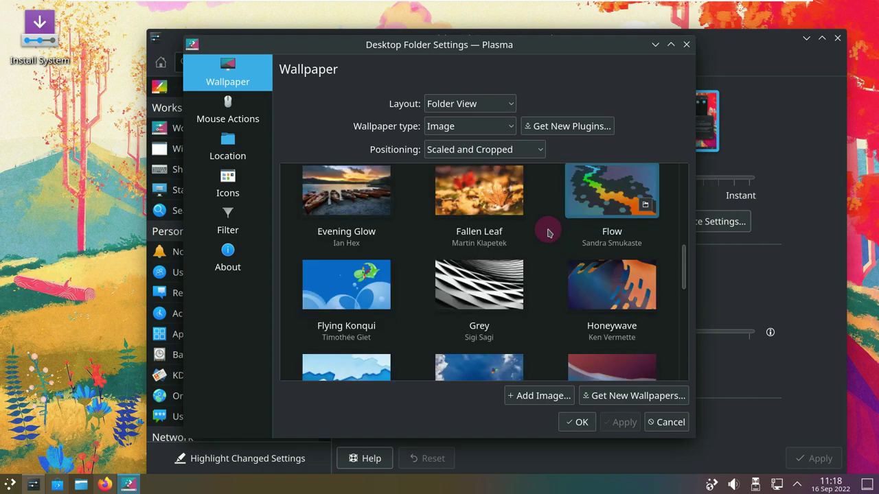
scroll(591, 264, "down", 1)
left_click(617, 274)
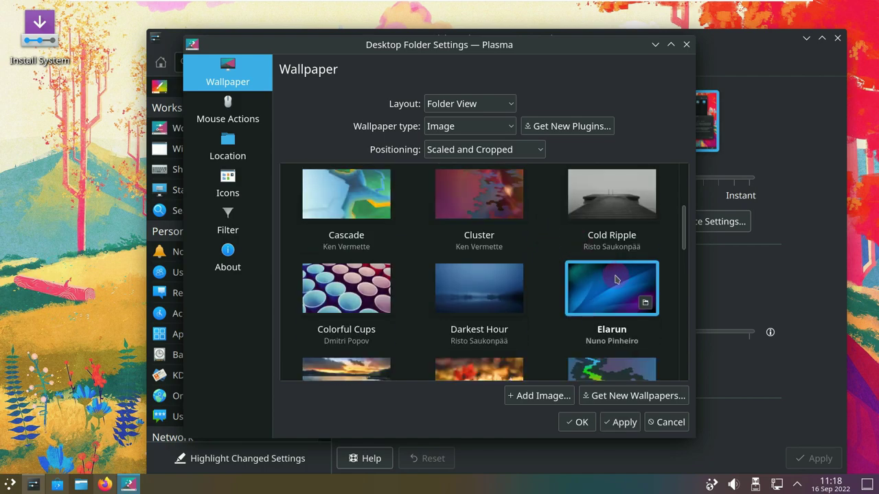
left_click(622, 422)
left_click(576, 422)
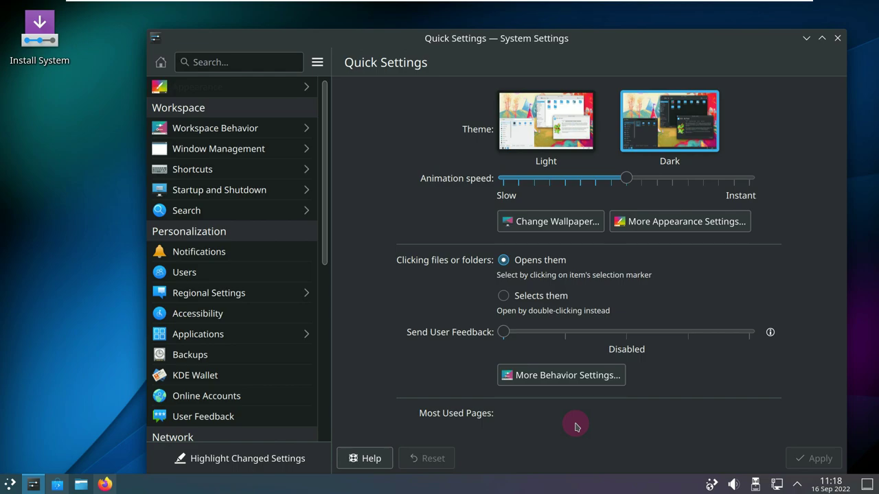
Open the detailed appearance settings and view the Global Theme, Application Style and Plasma Style pages.
left_click(697, 223)
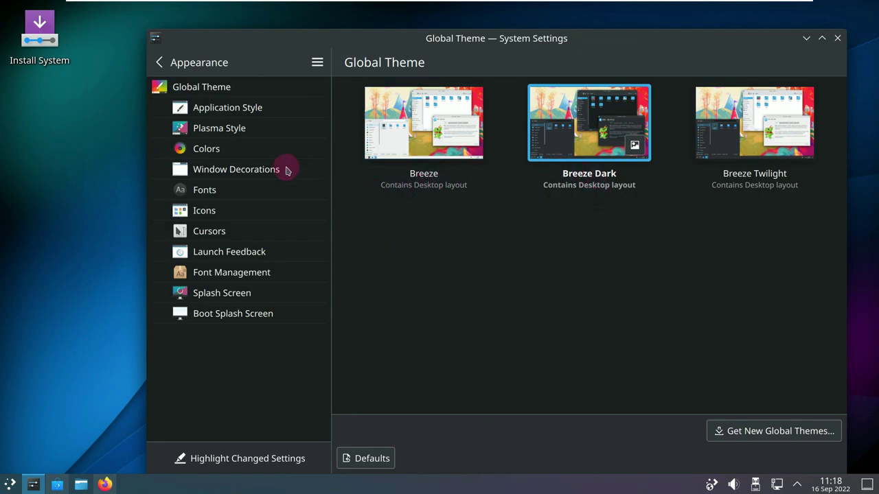
left_click(244, 94)
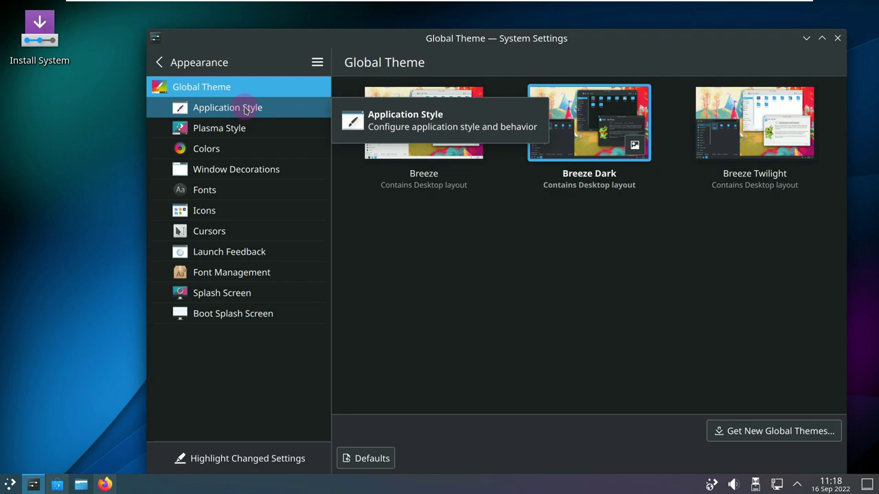
left_click(245, 108)
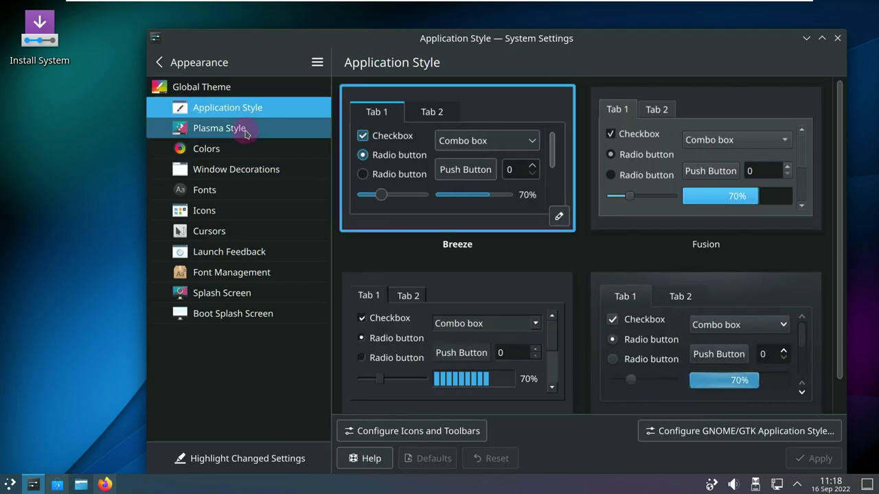
left_click(246, 133)
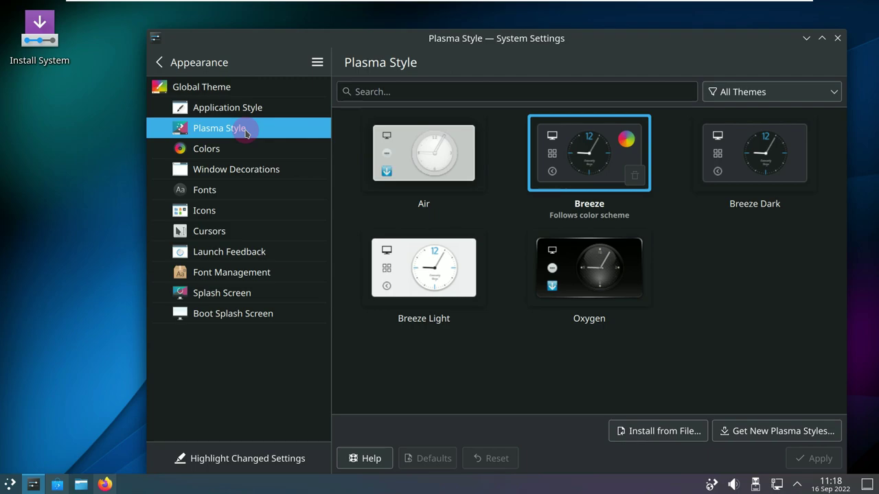
Set the accent color to green in the Colors settings and apply the change while switching to Window Decorations.
left_click(247, 149)
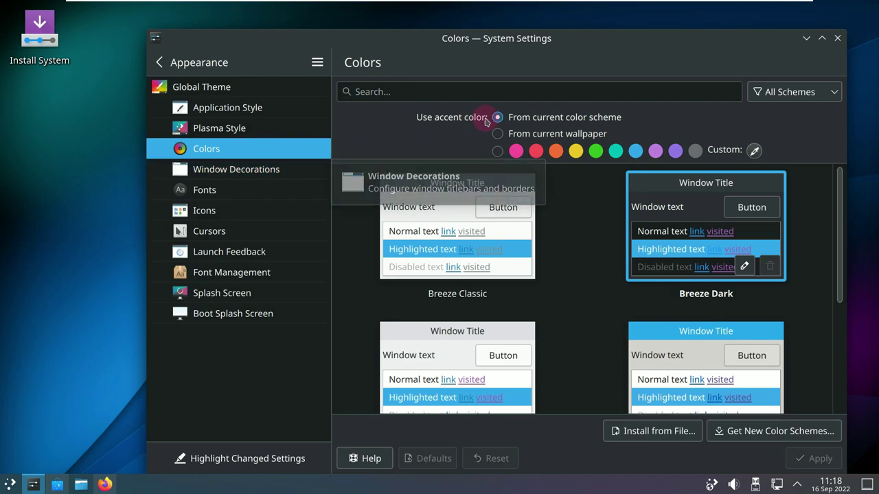
left_click(596, 152)
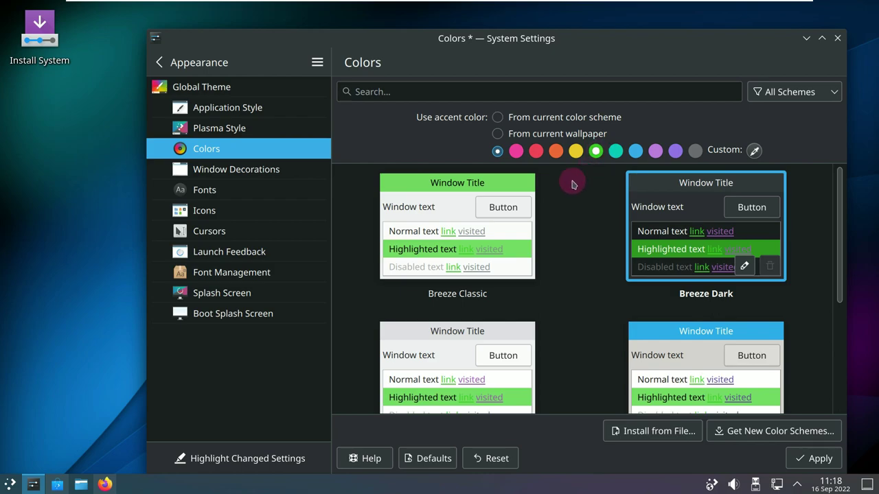
left_click(279, 179)
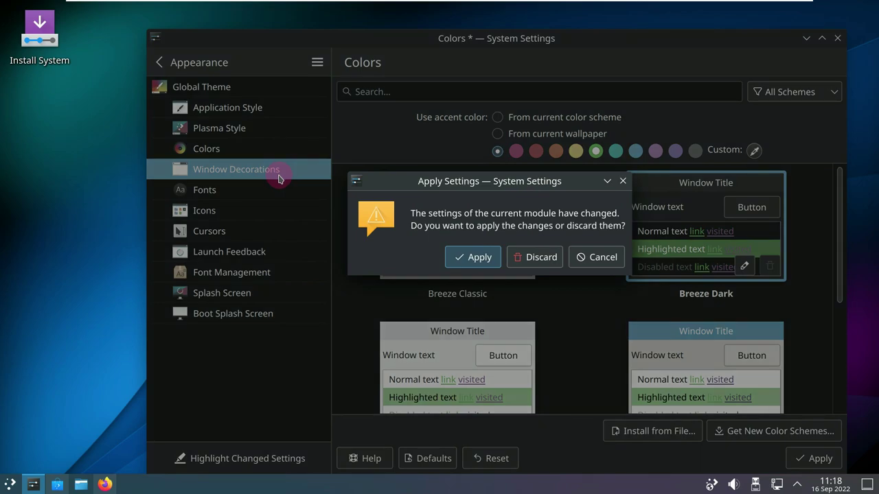
left_click(474, 255)
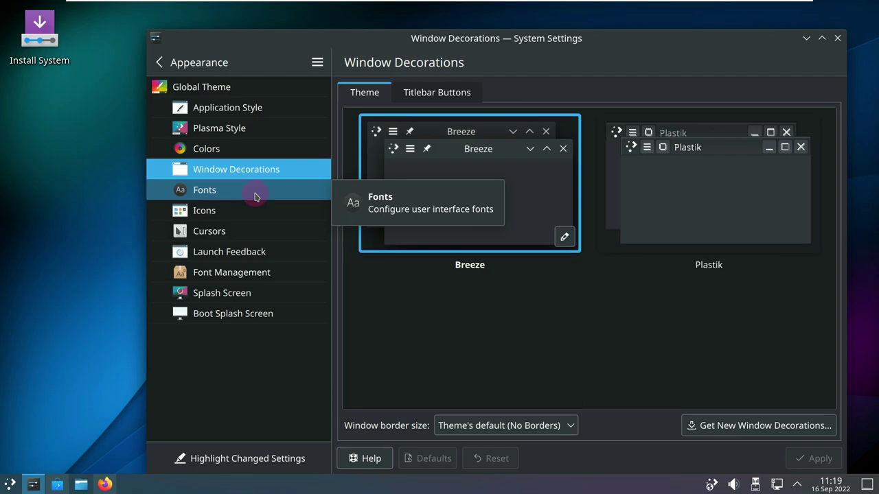
View the Fonts, Icons, Cursors, Launch Feedback, Font Management, Splash Screen and Boot Splash Screen settings.
left_click(261, 191)
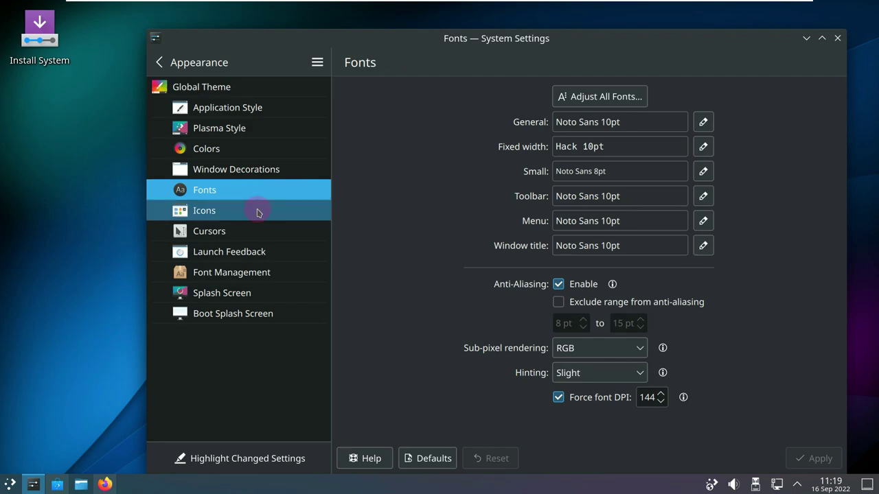
left_click(258, 212)
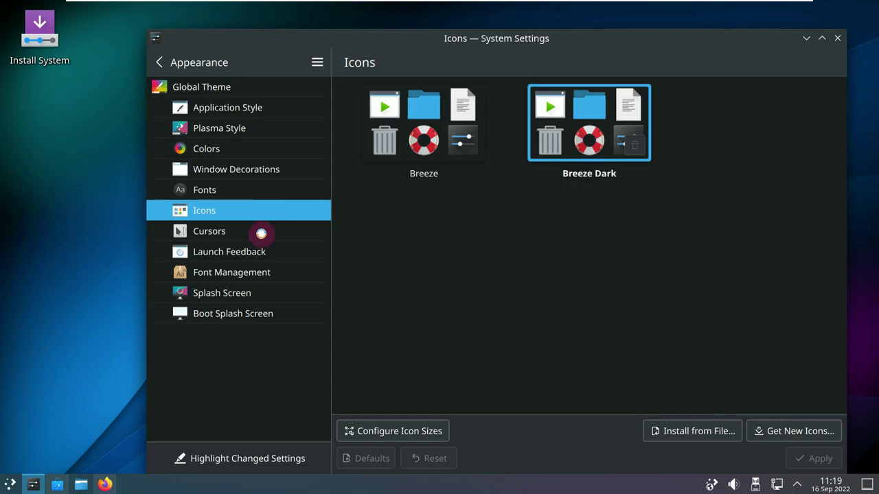
left_click(261, 233)
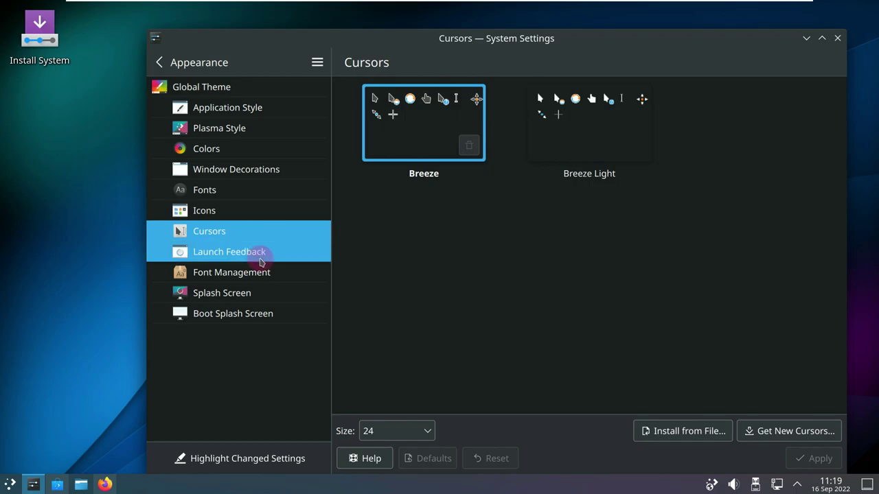
left_click(261, 261)
left_click(263, 279)
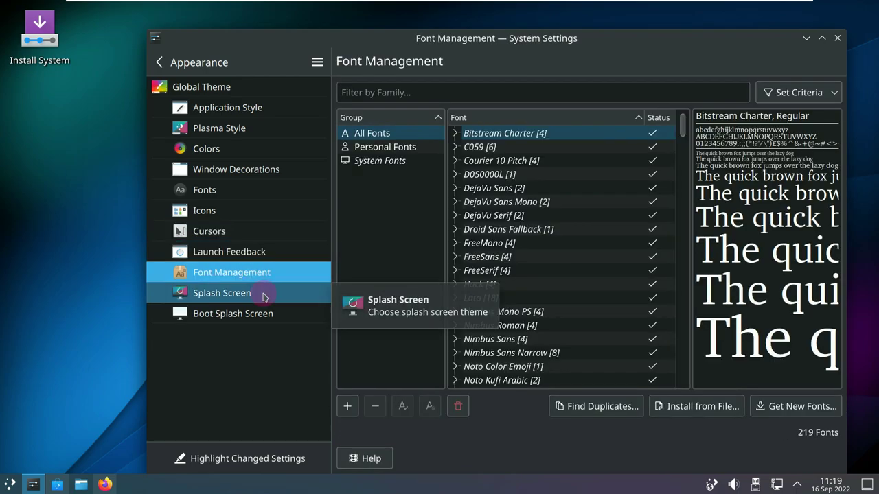
left_click(264, 293)
left_click(268, 313)
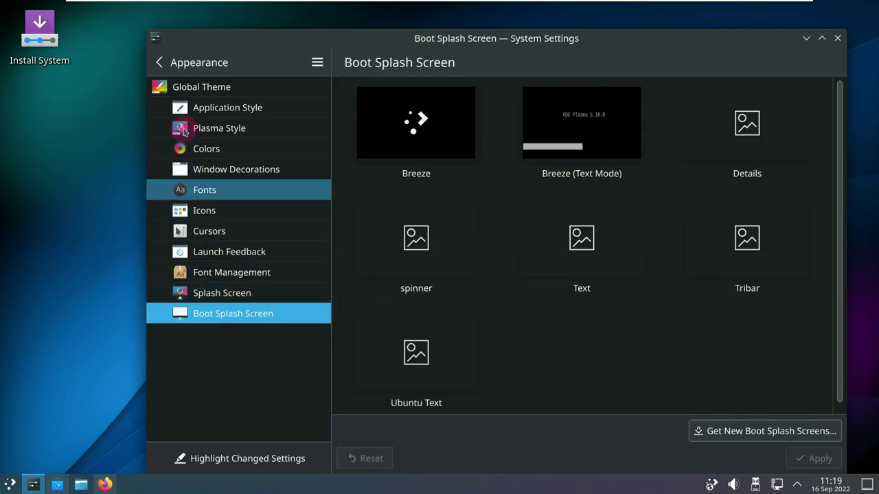
Return to the main settings list and check the software and hardware details in About this System.
left_click(173, 69)
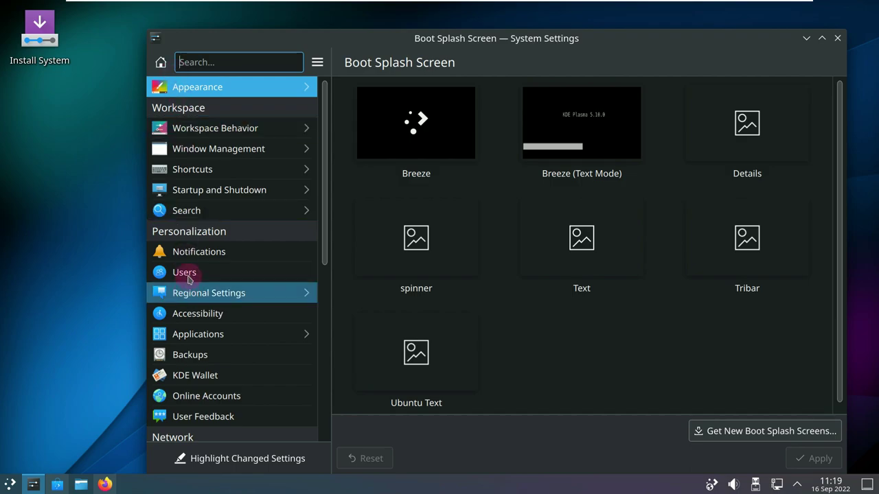
scroll(199, 214, "down", 2)
scroll(204, 214, "down", 6)
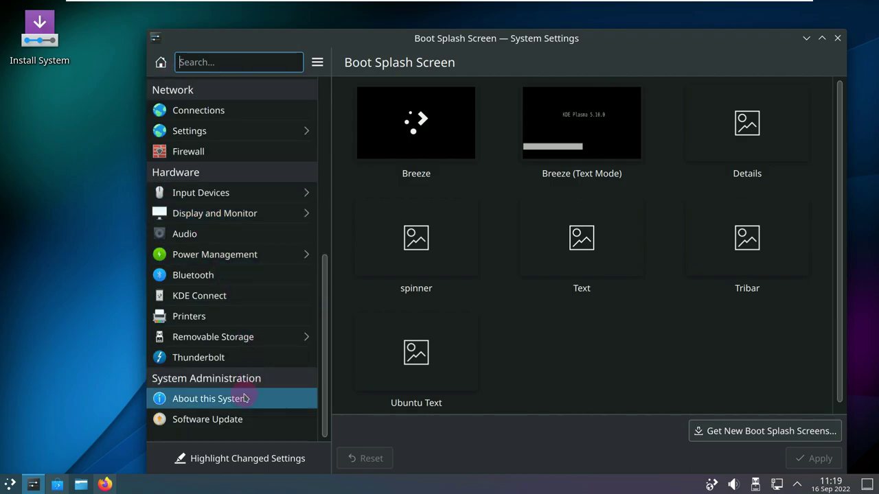
left_click(266, 399)
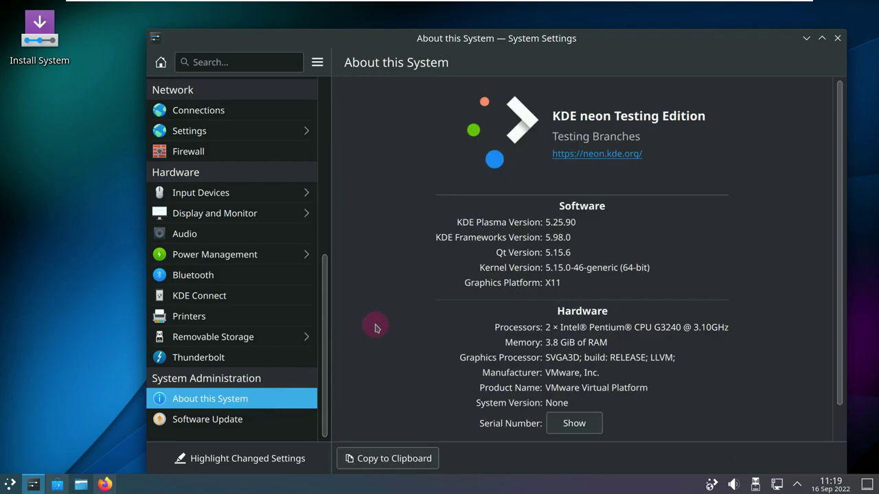
scroll(396, 311, "down", 1)
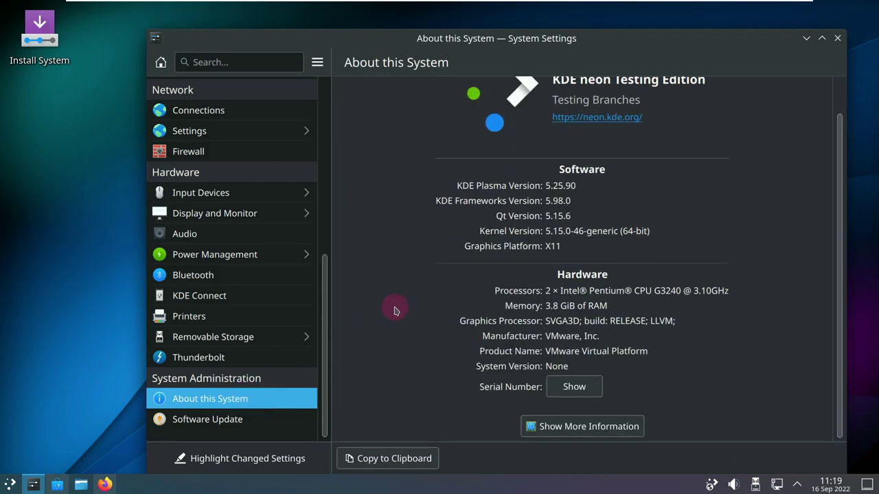
scroll(396, 311, "up", 1)
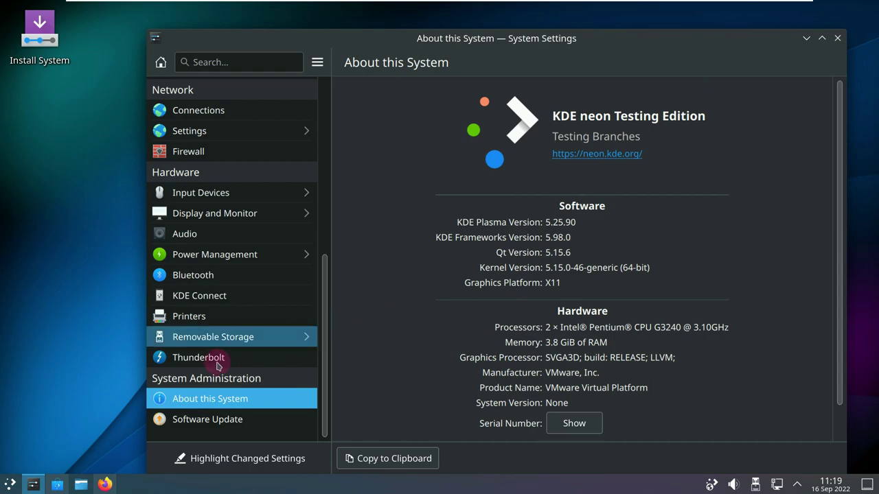
Look back through the settings categories and reopen the Global Theme page under Appearance.
scroll(219, 281, "up", 1)
scroll(218, 277, "up", 2)
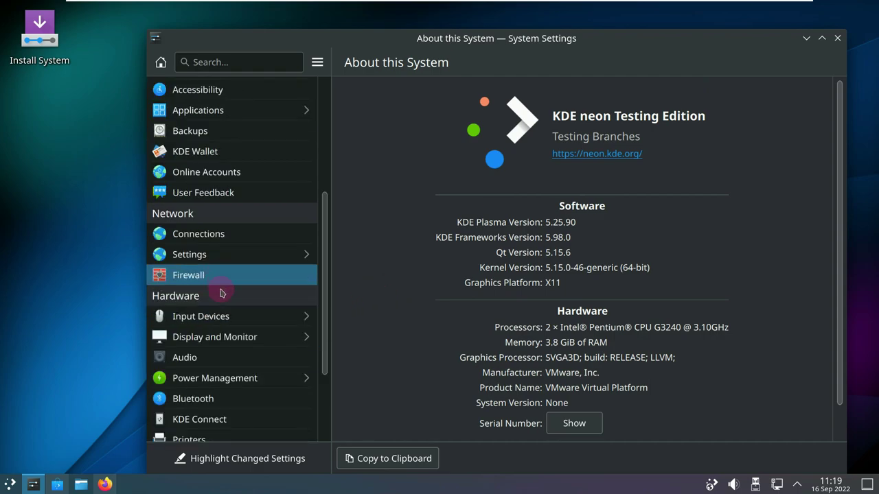
scroll(231, 328, "up", 3)
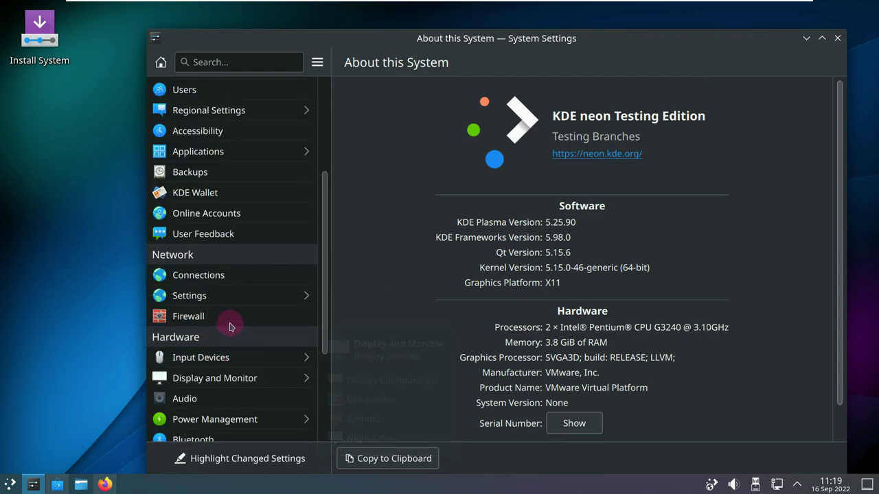
scroll(198, 151, "up", 2)
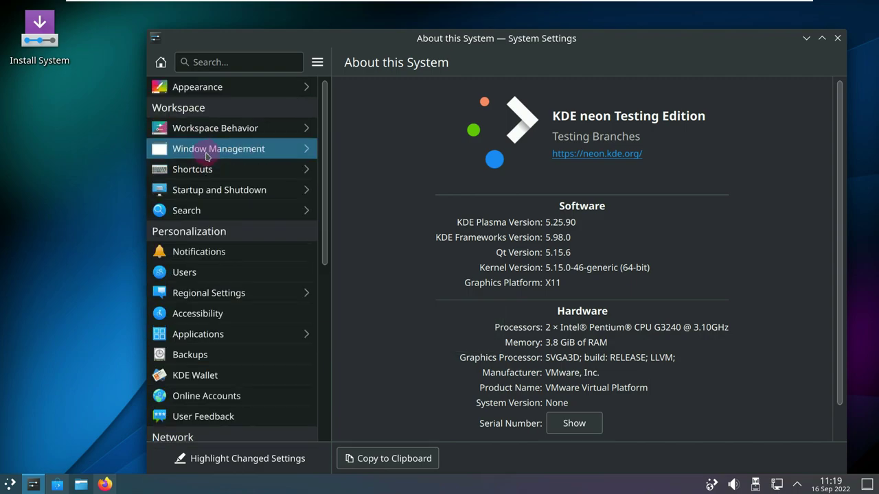
left_click(208, 87)
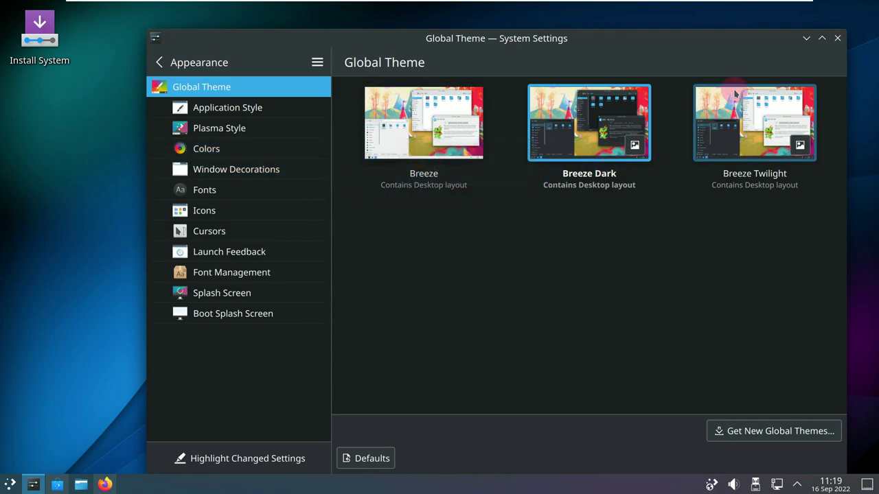
Close System Settings, open the Dolphin file manager and check its version details in About Dolphin.
left_click(837, 40)
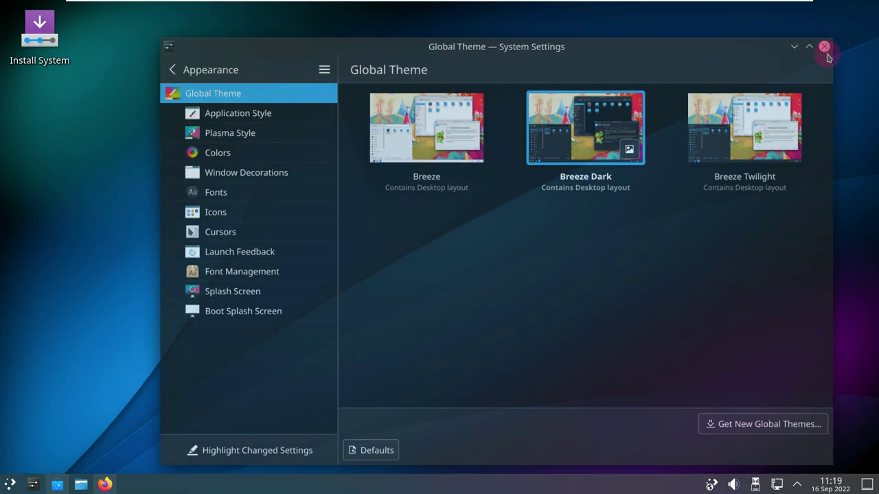
left_click(80, 485)
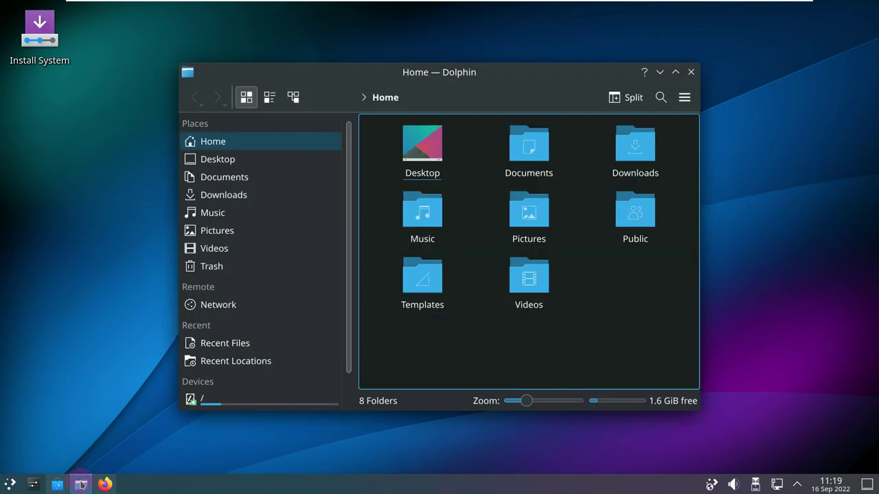
left_click(685, 98)
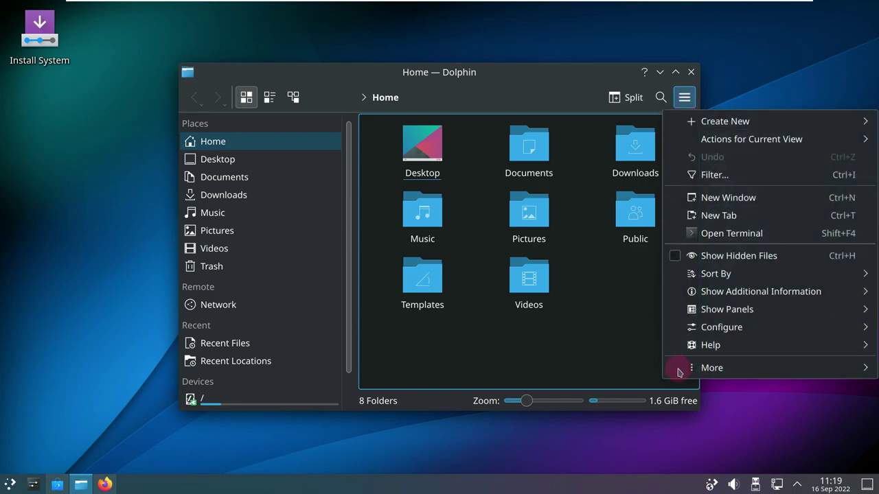
mouse_move(678, 347)
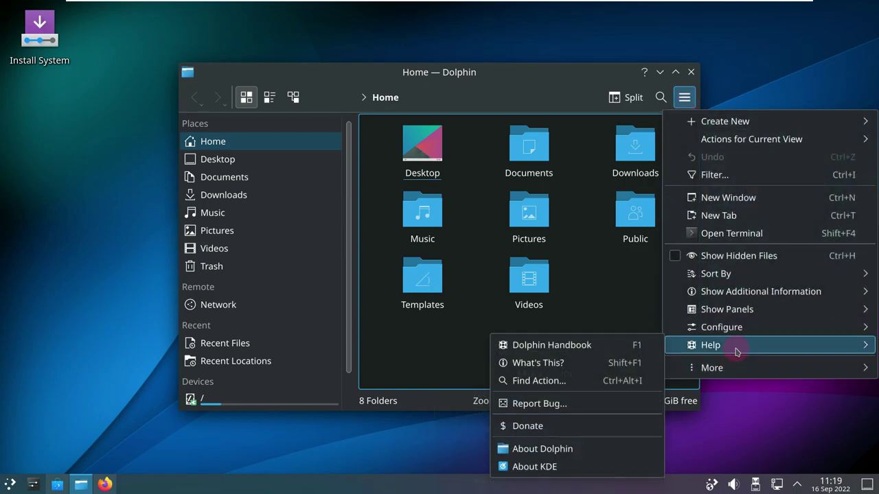
left_click(582, 448)
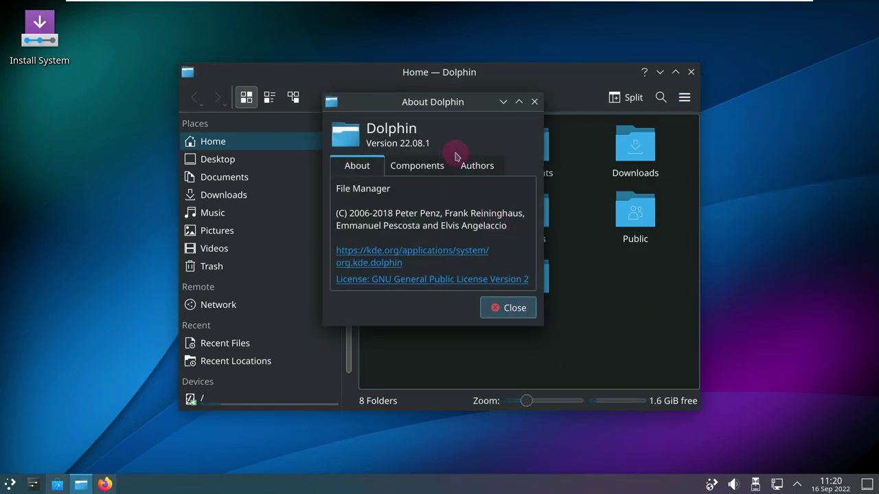
left_click(512, 308)
Show the Home folder in the compact view, switch it to the details view, and close Dolphin.
left_click(267, 99)
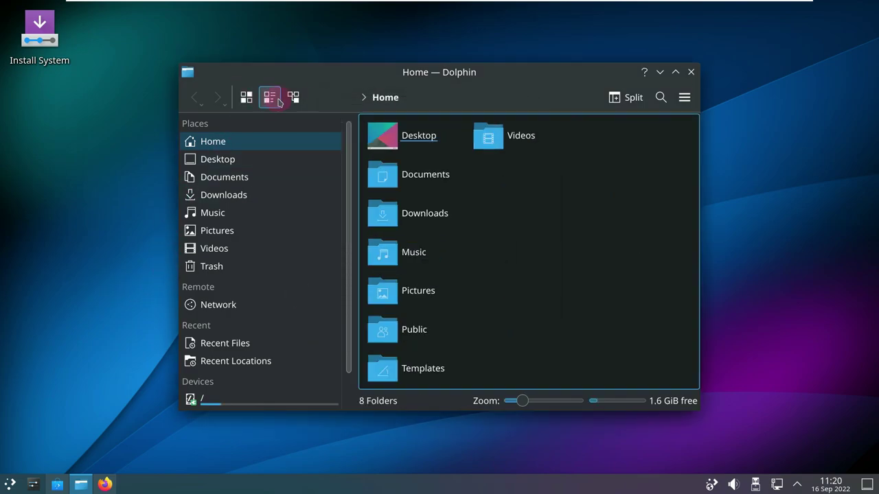
left_click(293, 97)
left_click(670, 98)
right_click(681, 97)
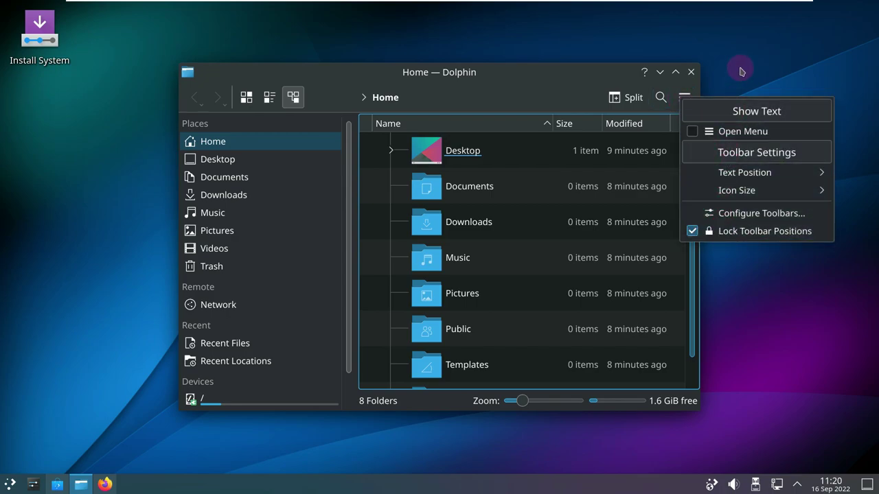
left_click(691, 72)
left_click(691, 71)
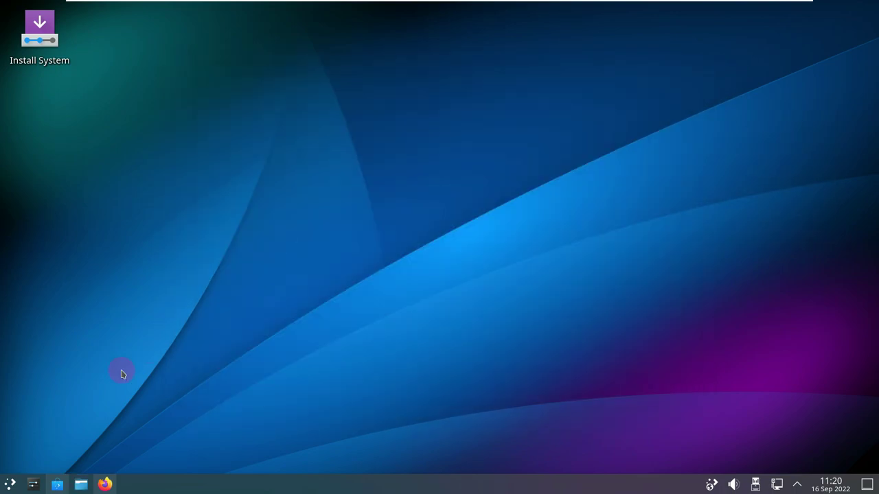
Open the Konsole terminal from the System applications and try to run neofetch.
left_click(11, 484)
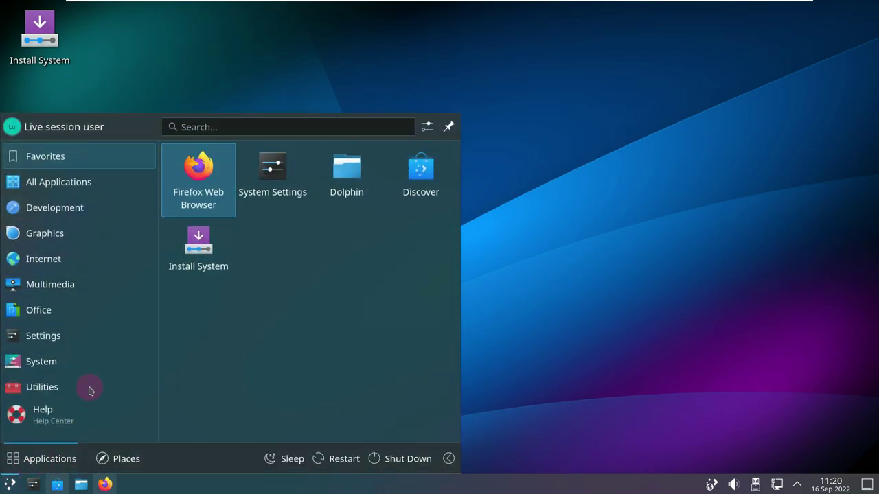
mouse_move(84, 368)
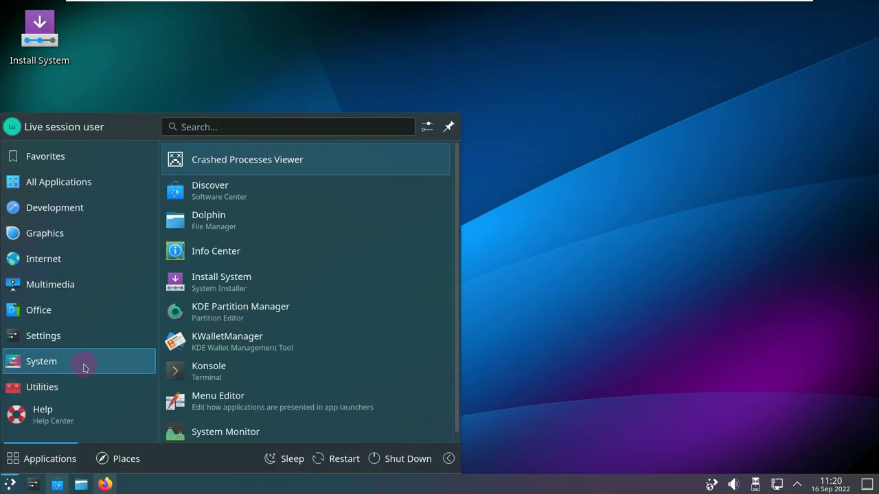
left_click(239, 366)
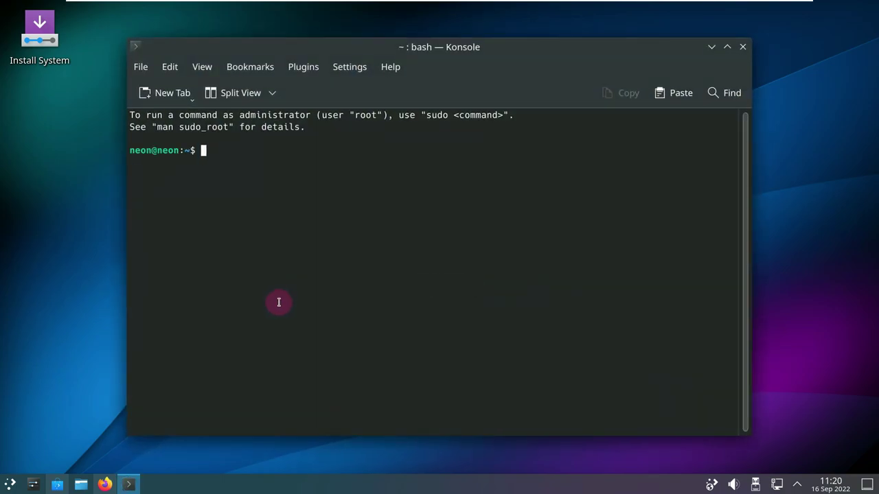
type("neofetch")
key("Return")
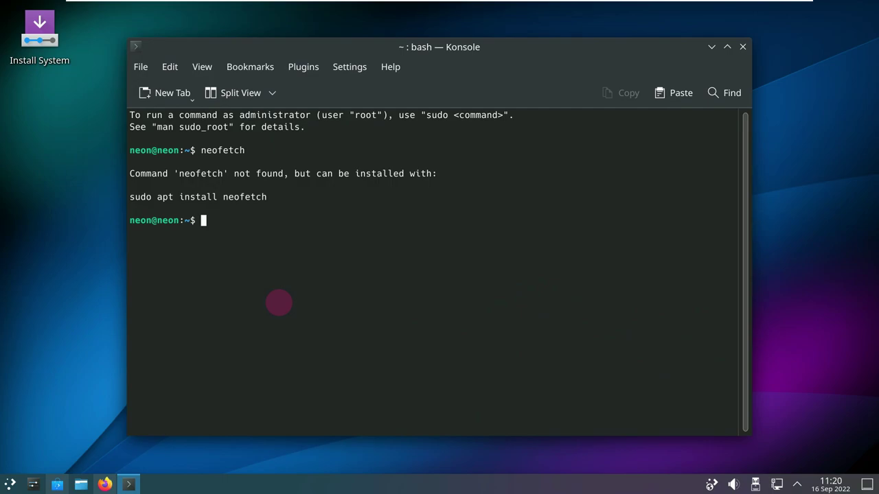
Copy the suggested command sudo apt install neofetch to the prompt, run it, and answer y to install neofetch.
left_click_drag(267, 197, 140, 200)
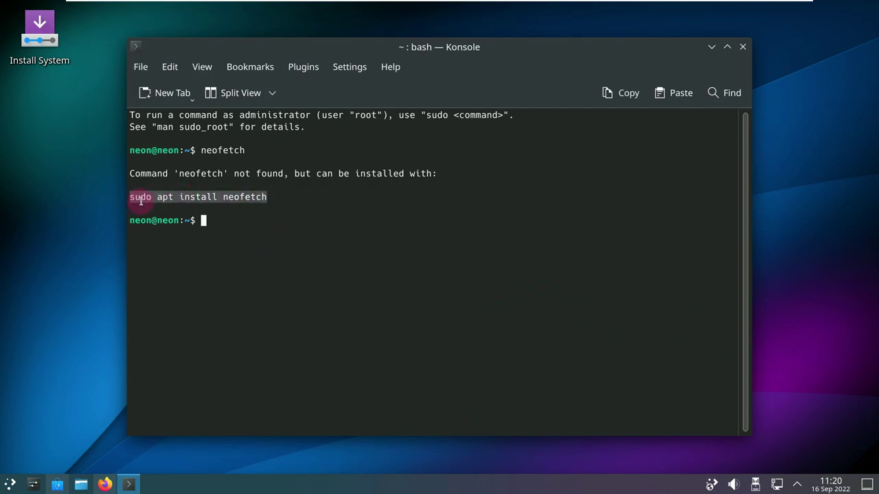
right_click(140, 200)
left_click(176, 212)
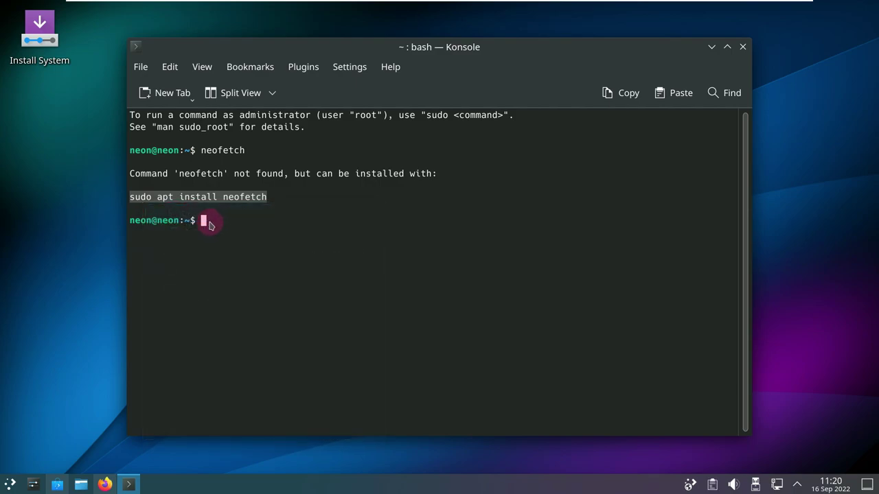
right_click(210, 225)
left_click(257, 275)
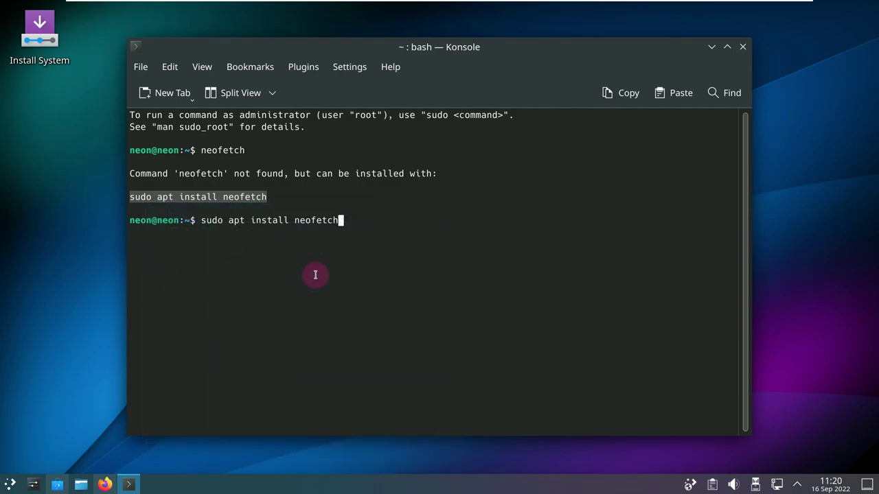
key("Return")
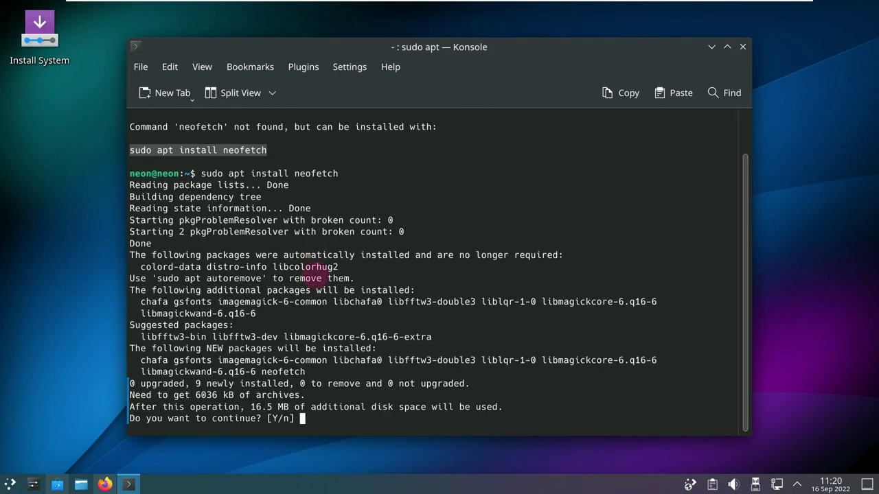
type("y")
key("Return")
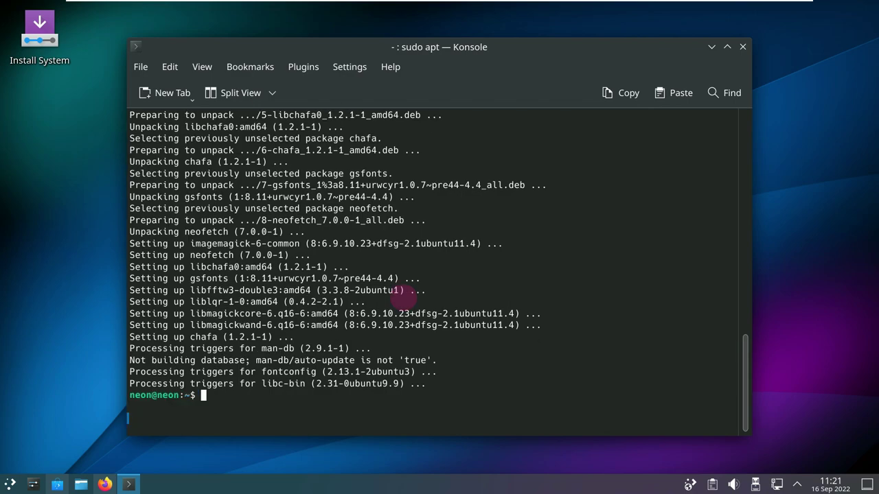
Run neofetch and highlight the listed system details, from the host line down to memory.
type("neofe")
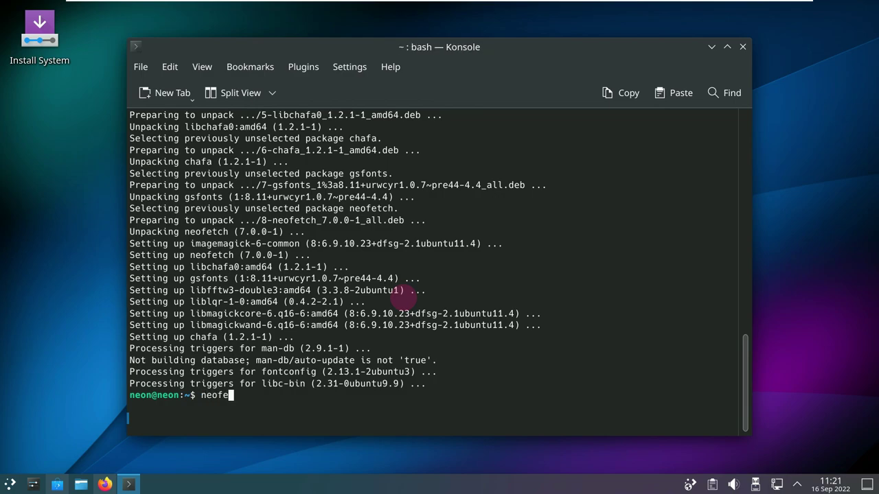
type("tch")
key("Return")
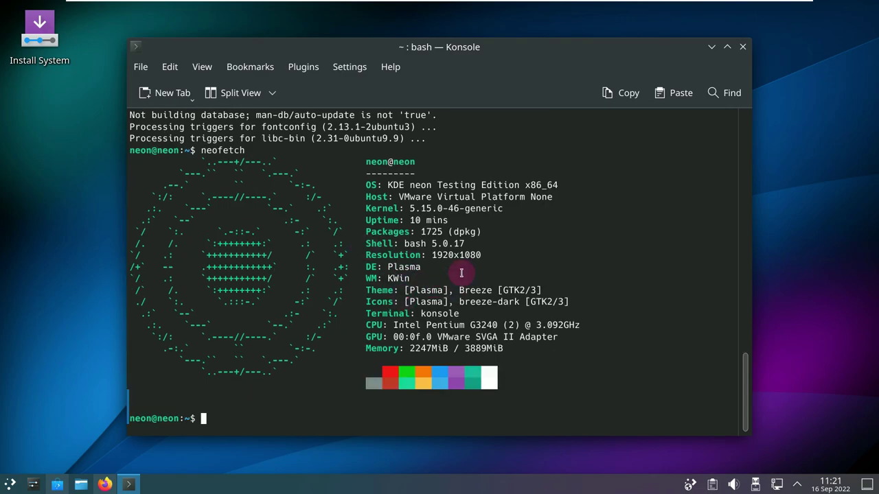
left_click_drag(377, 159, 551, 354)
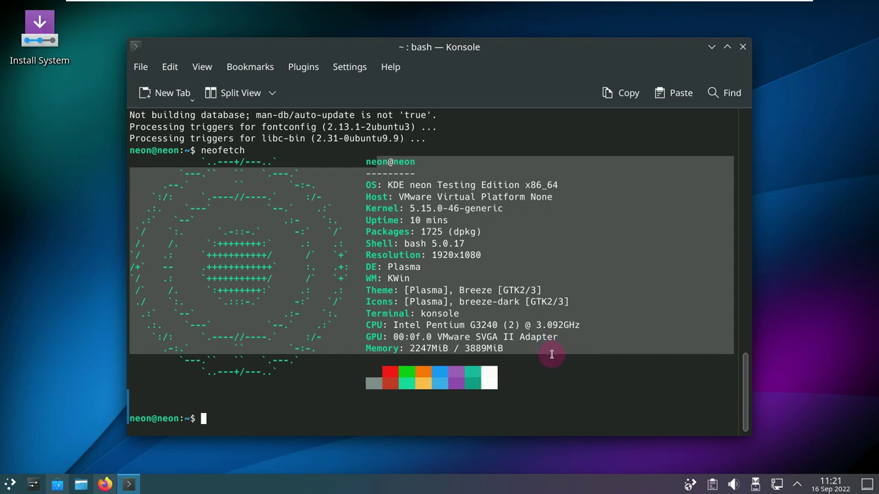
Clear the text selection and try to list the basic system summary with inxi -b.
left_click(280, 415)
type("inxi -")
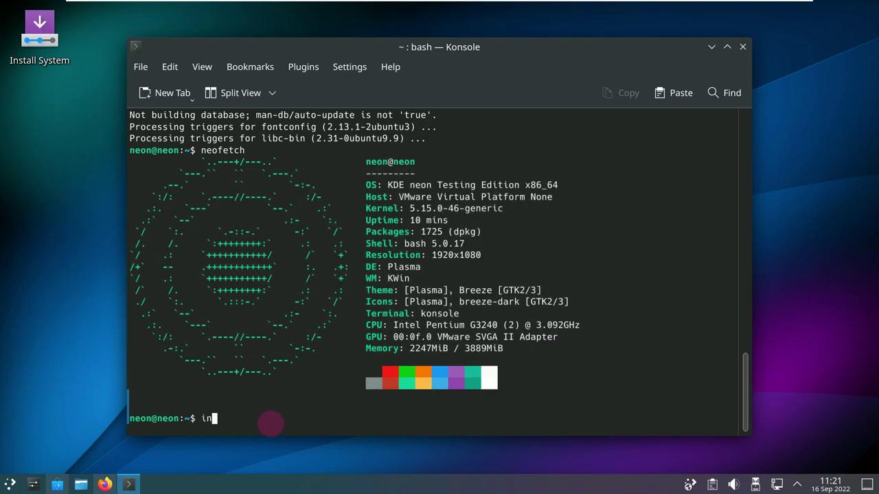
type("b")
key("Return")
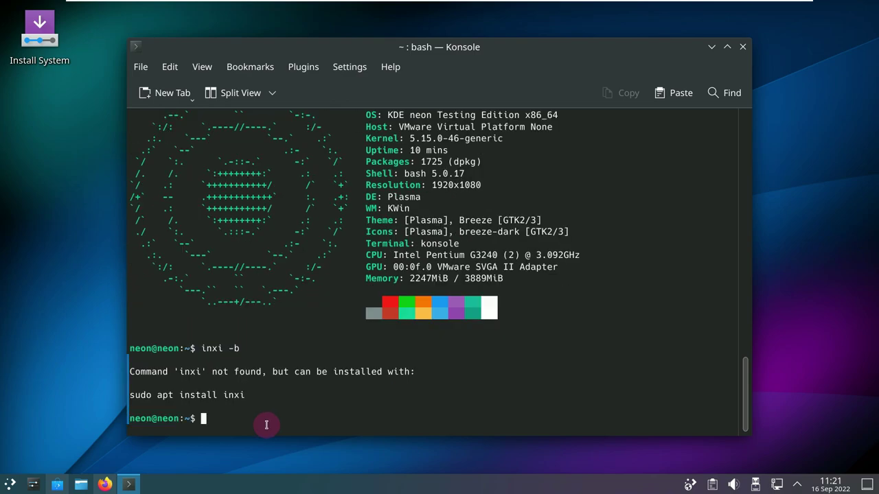
Copy the suggested command sudo apt install inxi to the prompt, run it, and answer y to install inxi.
triple_click(137, 396)
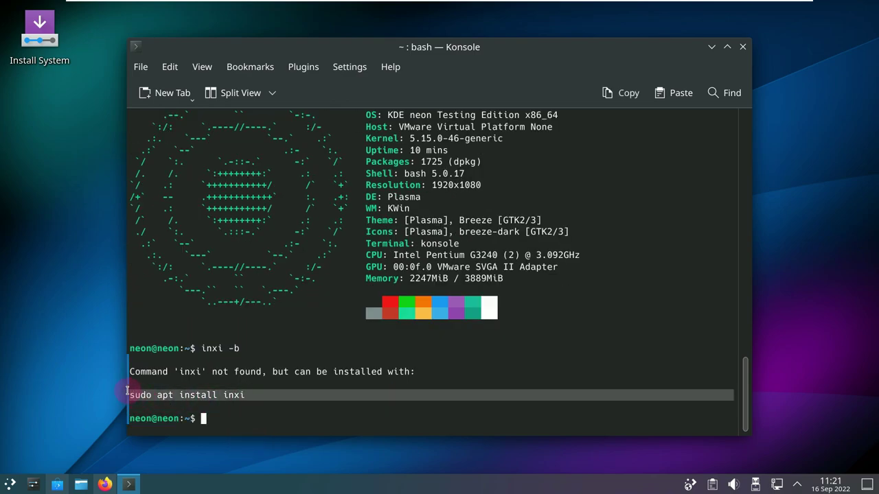
right_click(150, 394)
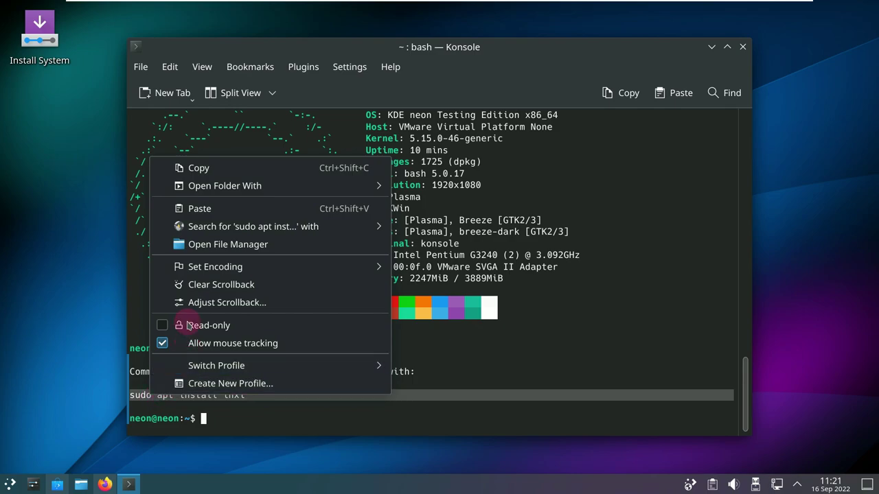
left_click(198, 167)
right_click(206, 423)
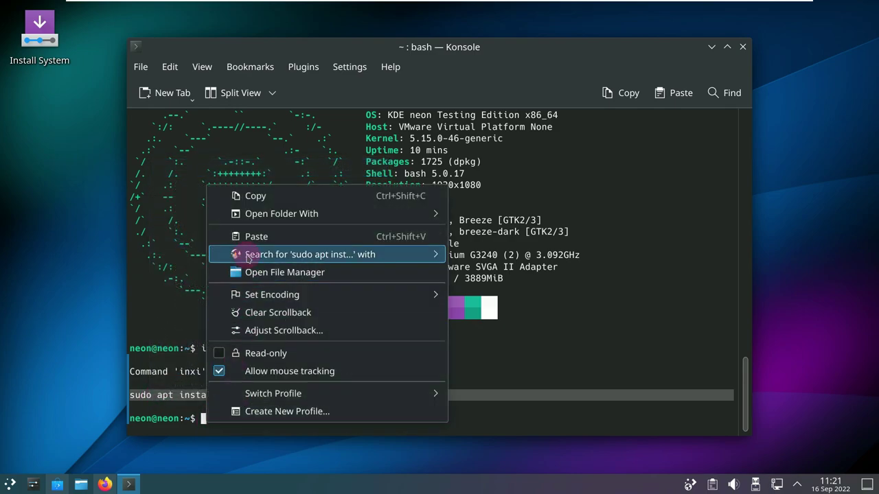
left_click(256, 237)
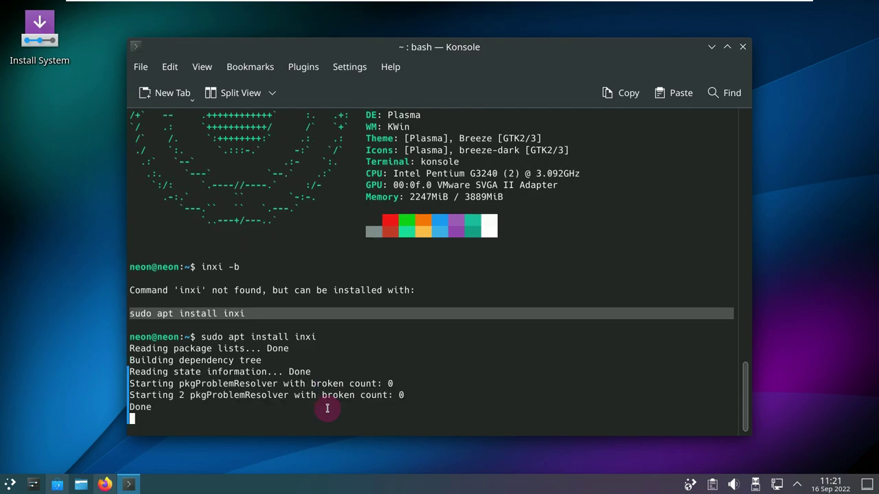
type("y")
key("Return")
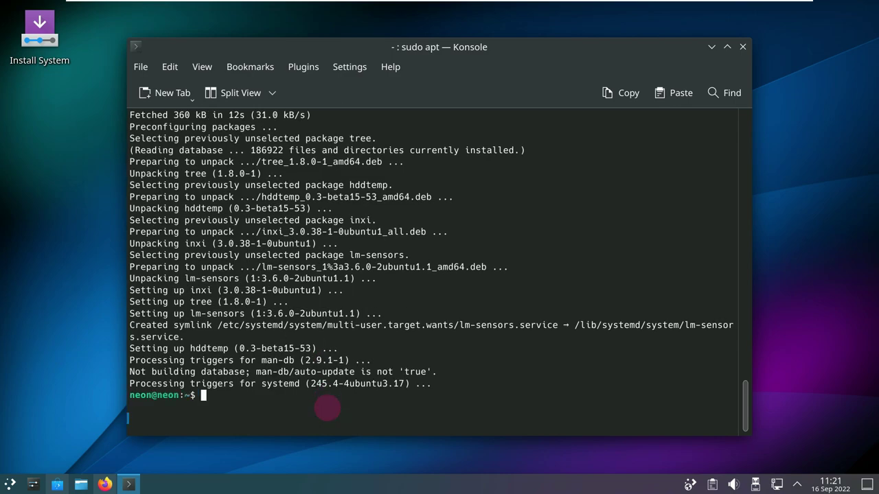
Run inxi -b for the system summary and inxi -G for the graphics details, then highlight both outputs.
type("inx")
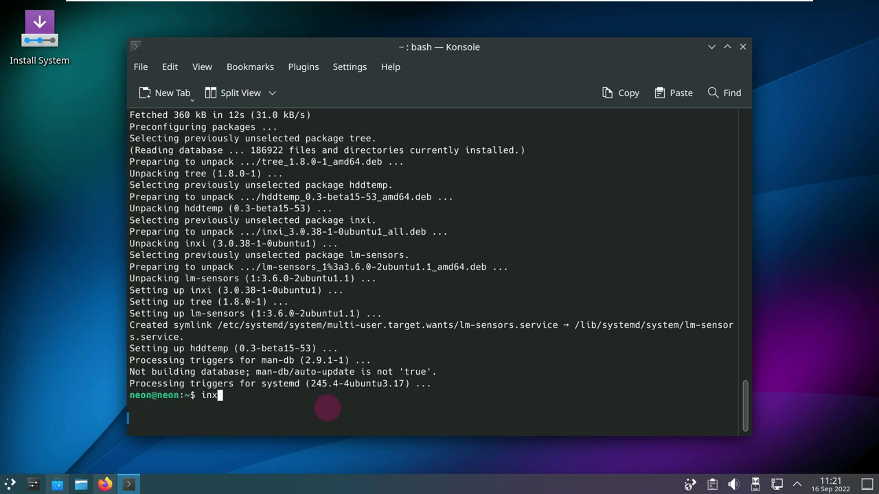
type("i -b")
key("Return")
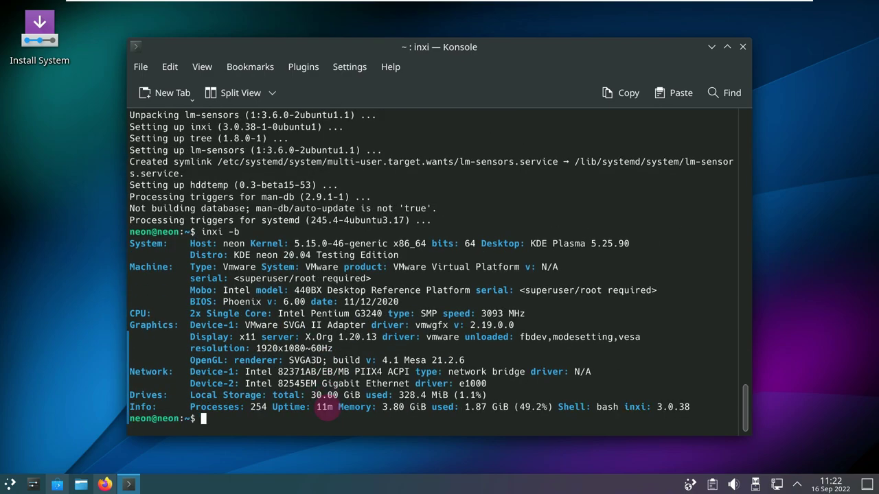
type("inxi ")
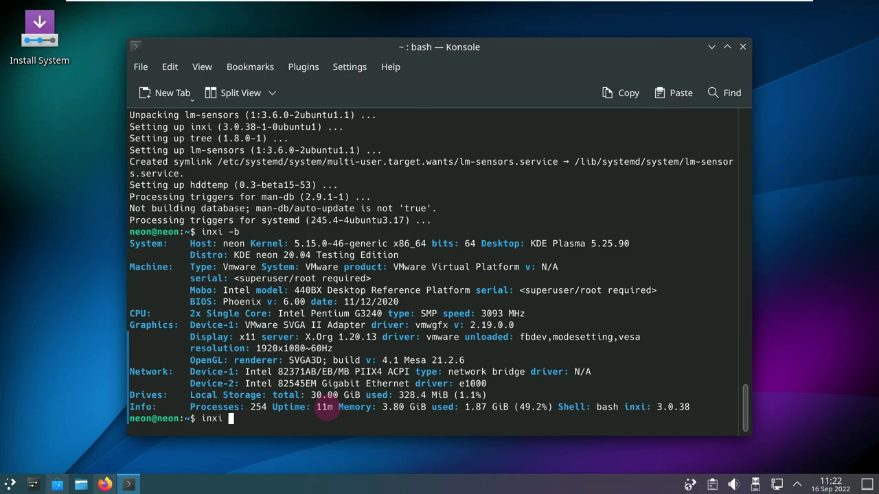
type("-G")
key("Return")
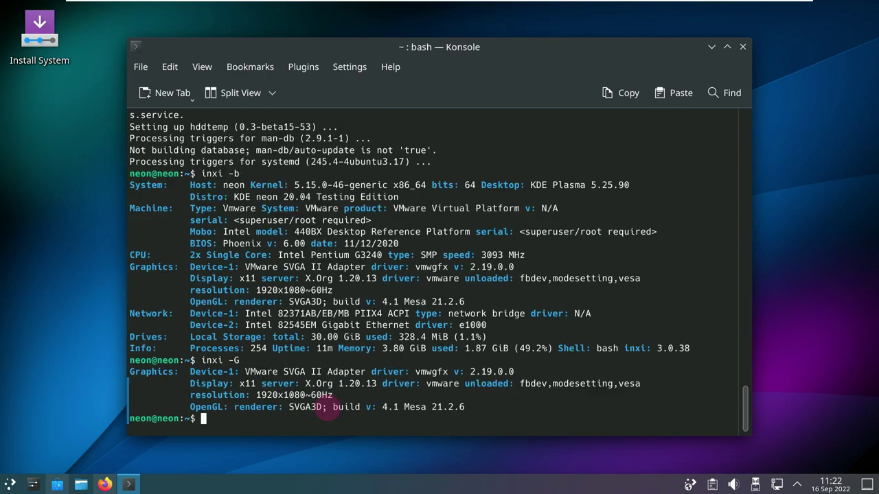
left_click_drag(527, 422, 185, 177)
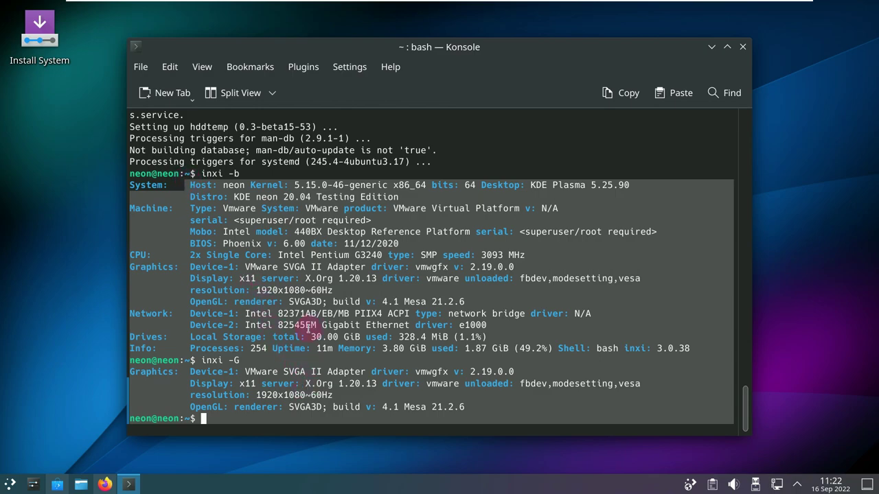
Clear the selection and try to start the htop process viewer from the terminal.
left_click(231, 420)
type("htop")
key("Return")
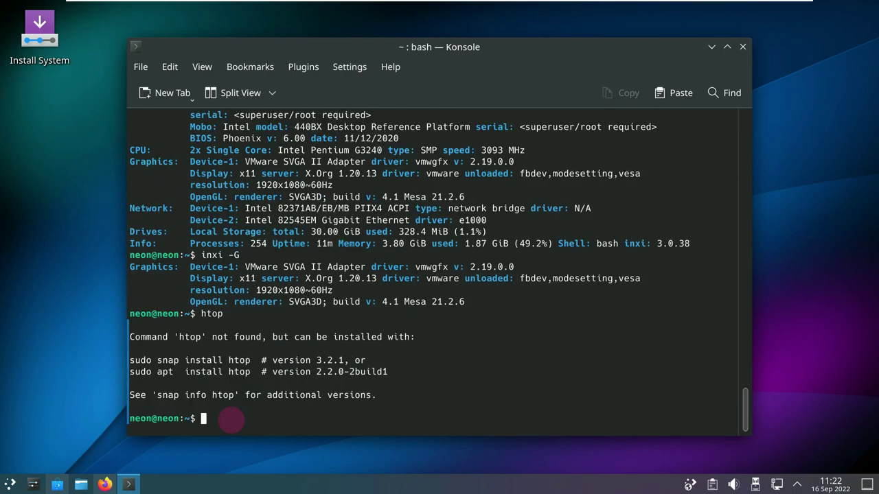
Install htop with the command sudo apt install htop.
type("sudo apt install hto")
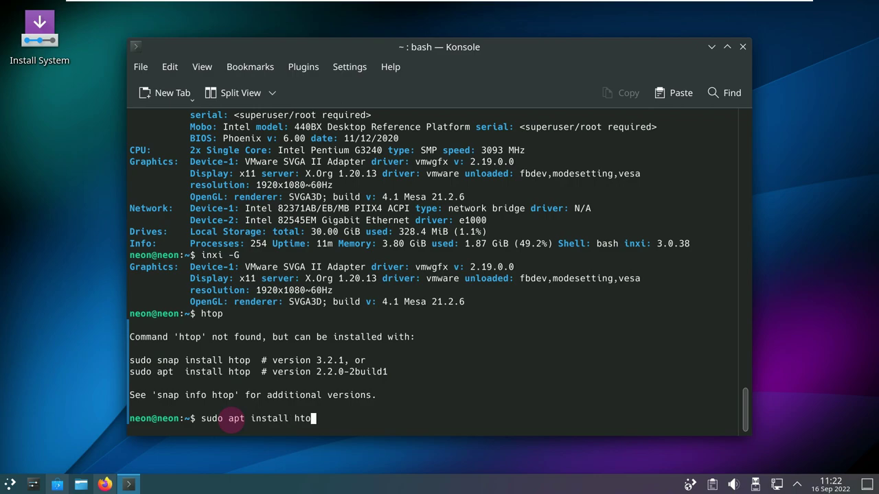
type("p")
key("Return")
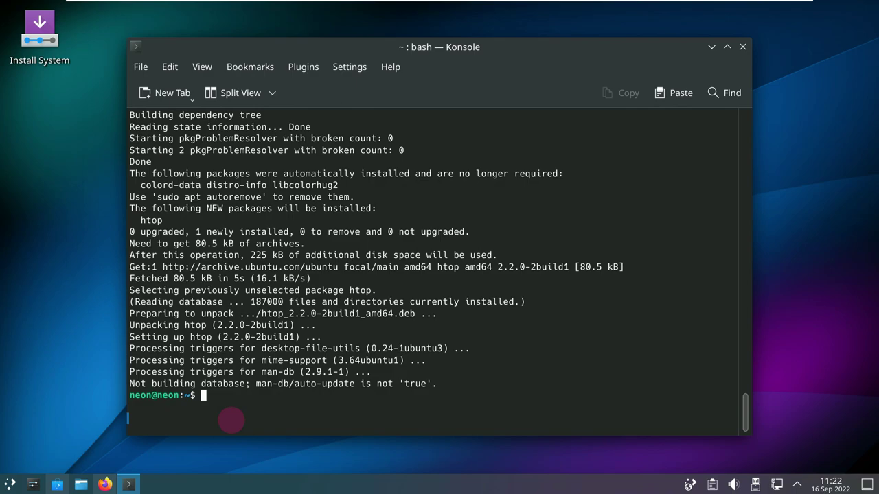
Print the distribution release with cat /etc/issue, highlight the output line, and clear the selection.
type("hto")
key("BackSpace")
key("BackSpace")
key("BackSpace")
type("cat /etc/issue")
key("Return")
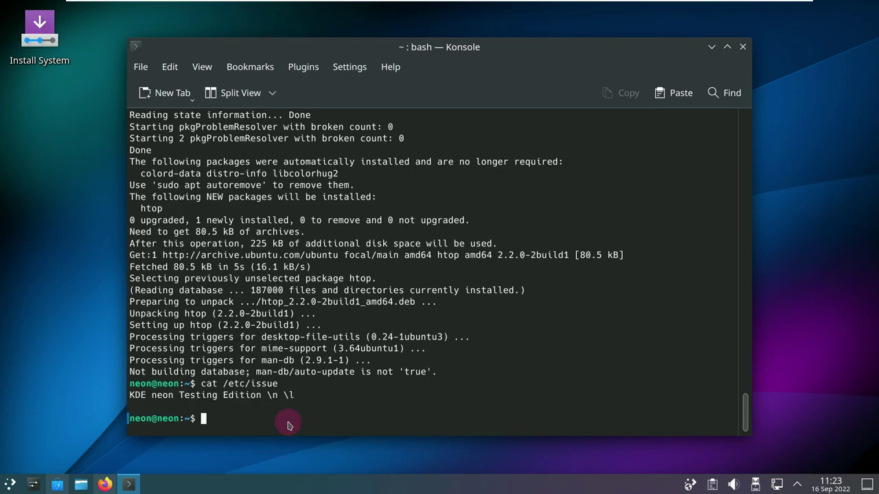
triple_click(206, 400)
triple_click(137, 394)
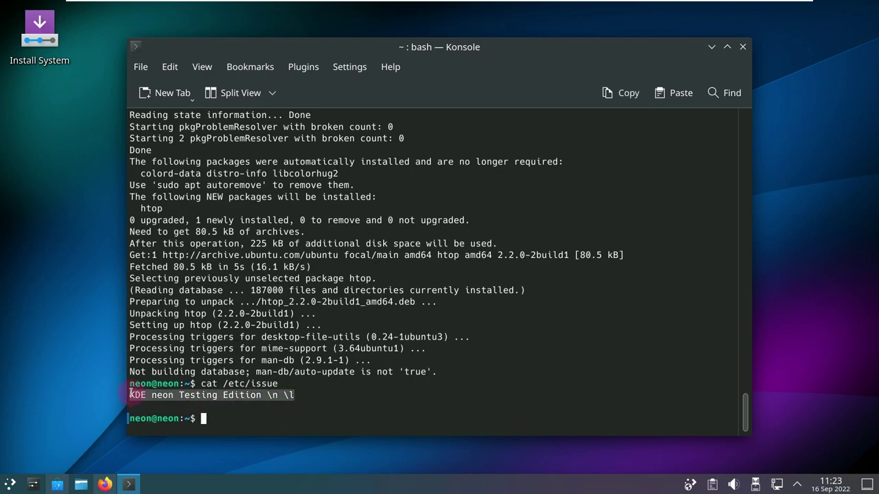
left_click(223, 425)
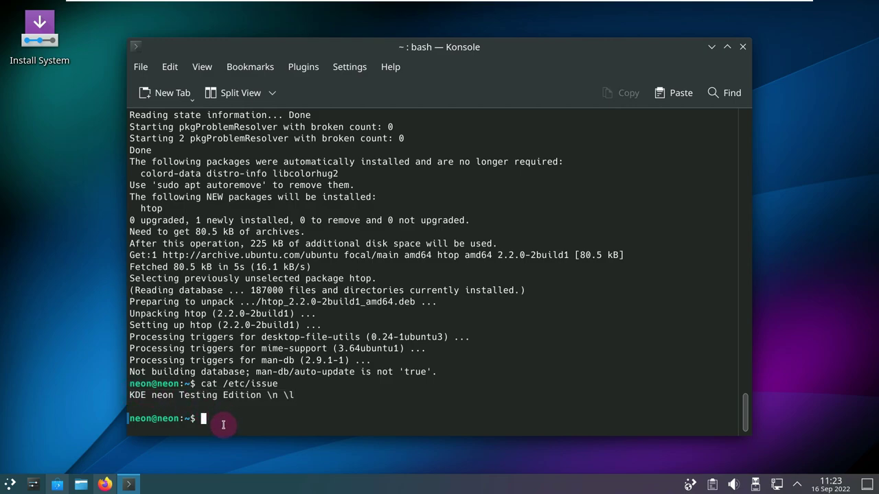
Run htop, switch its process list to the tree view, and maximize the terminal window.
type("htop")
key("Return")
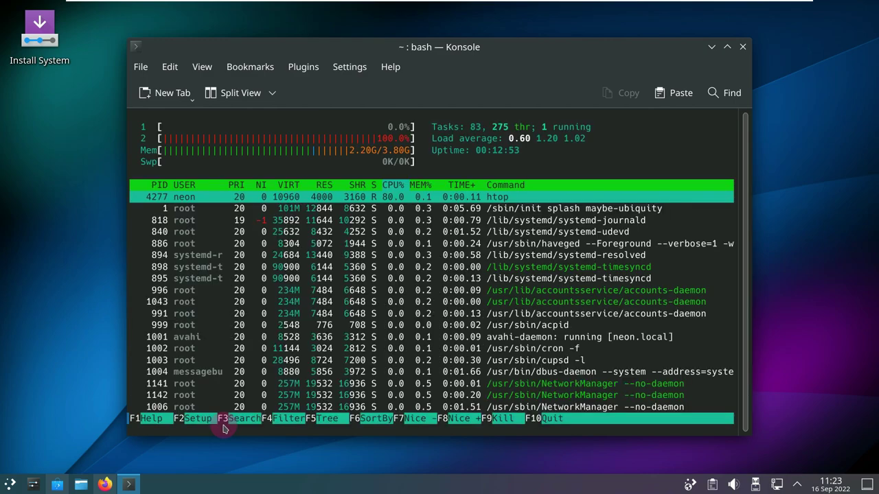
key("F5")
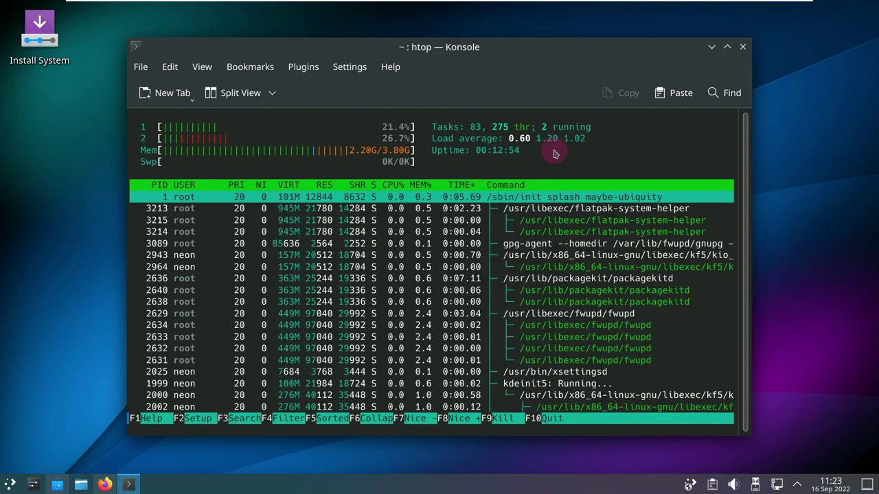
left_click(727, 48)
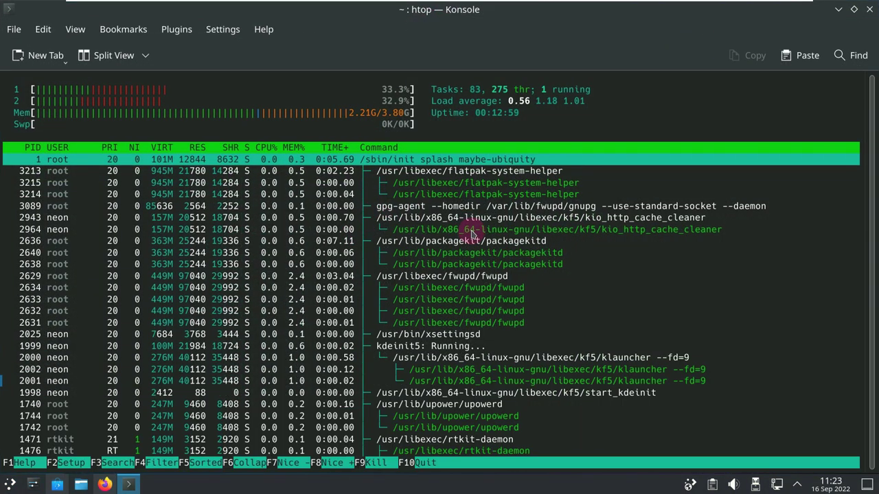
Look through the whole htop process tree down to its end, and return to the first process.
scroll(472, 252, "down", 15)
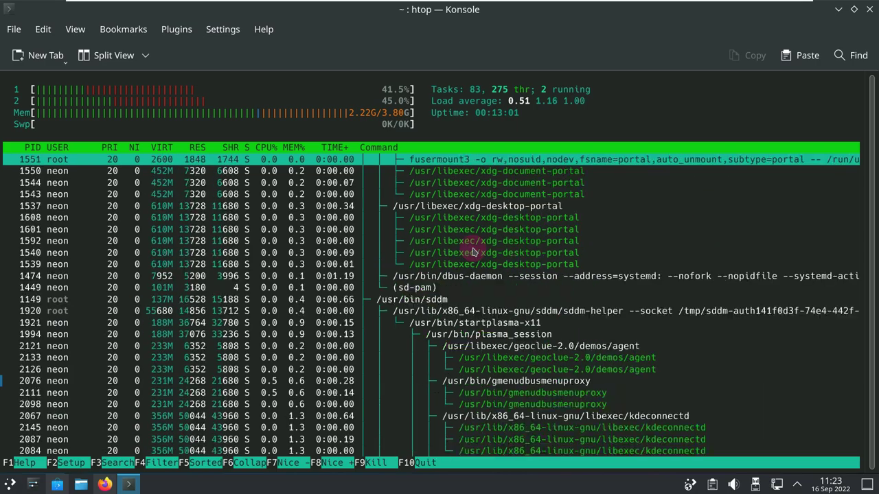
scroll(472, 251, "down", 15)
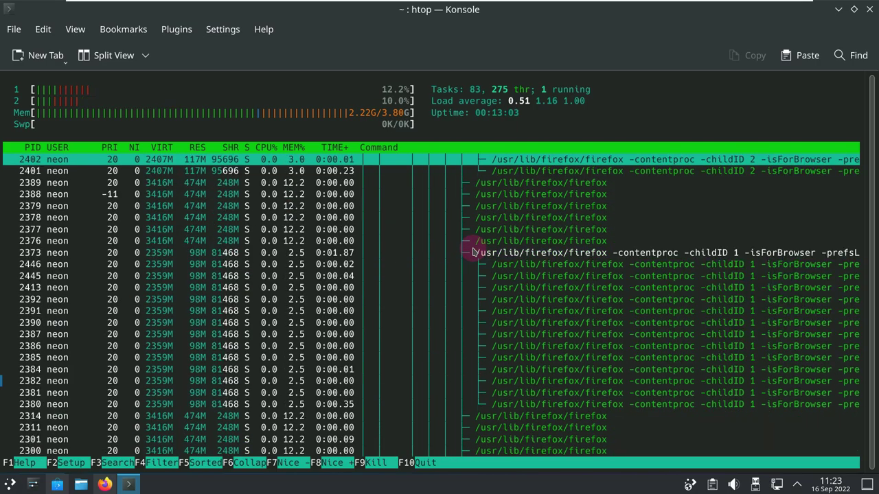
scroll(473, 252, "down", 15)
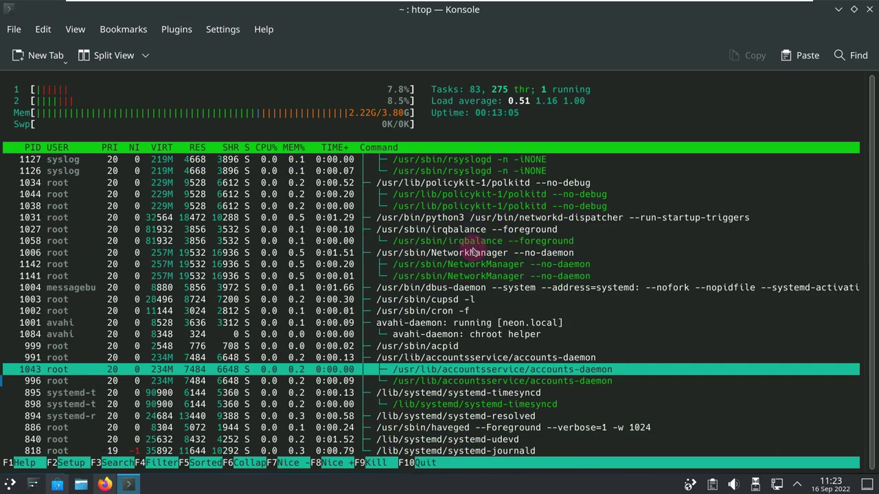
key("Home")
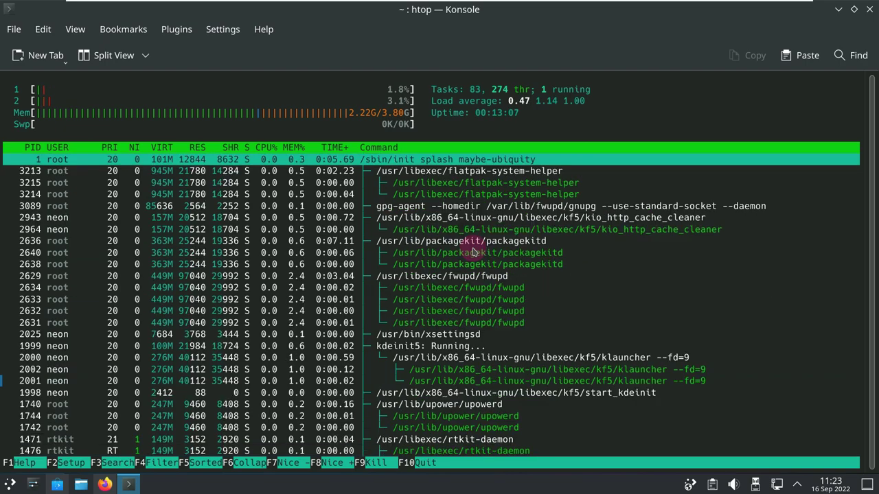
scroll(473, 252, "down", 15)
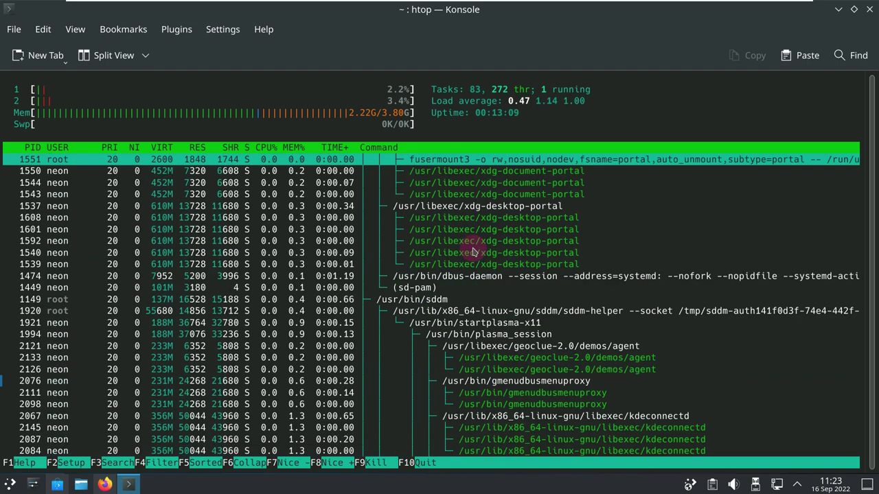
scroll(472, 252, "down", 15)
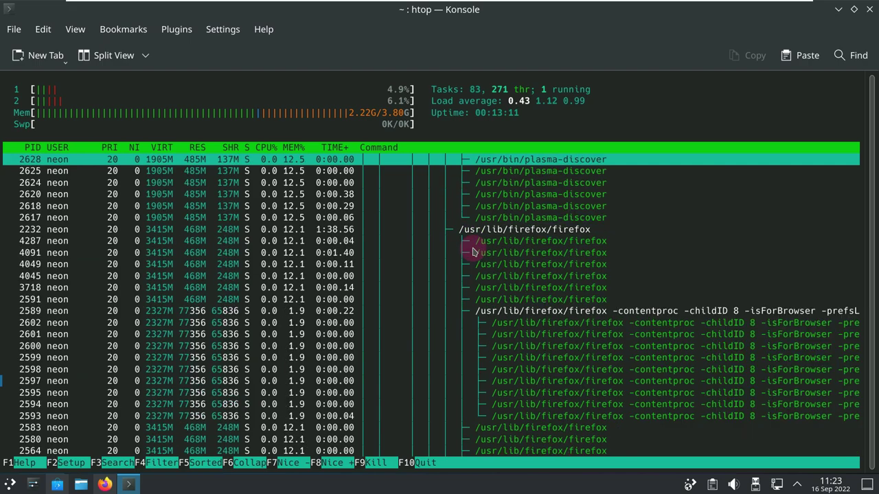
scroll(473, 253, "down", 8)
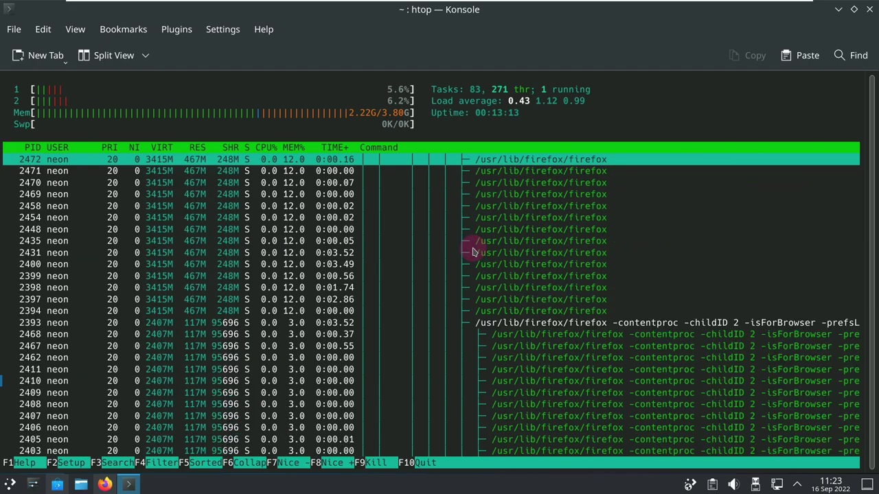
scroll(472, 252, "down", 10)
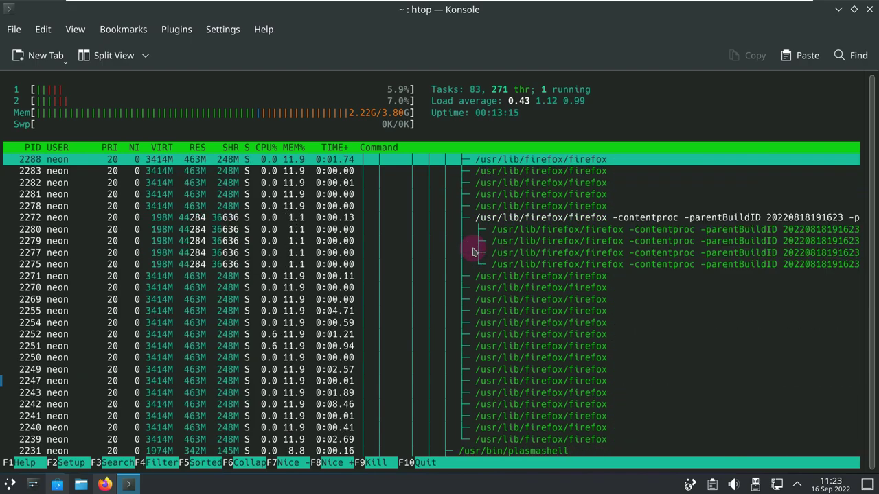
scroll(473, 253, "down", 8)
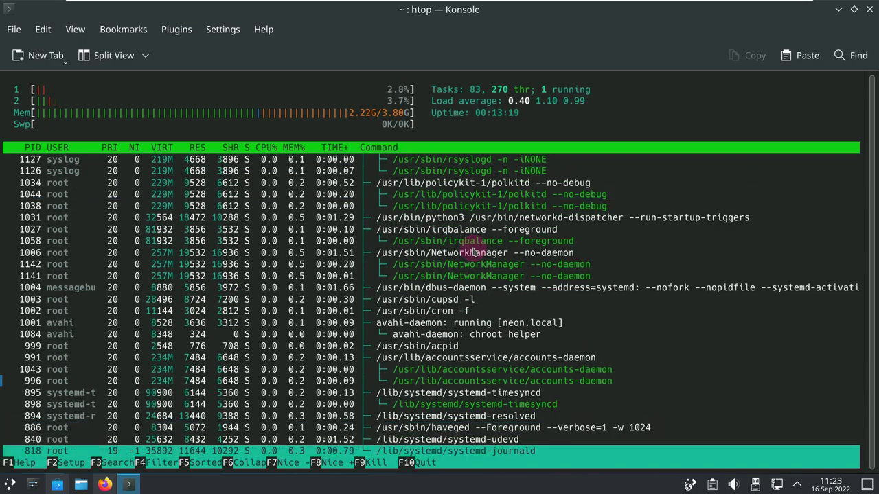
scroll(473, 253, "up", 10)
scroll(472, 253, "up", 5)
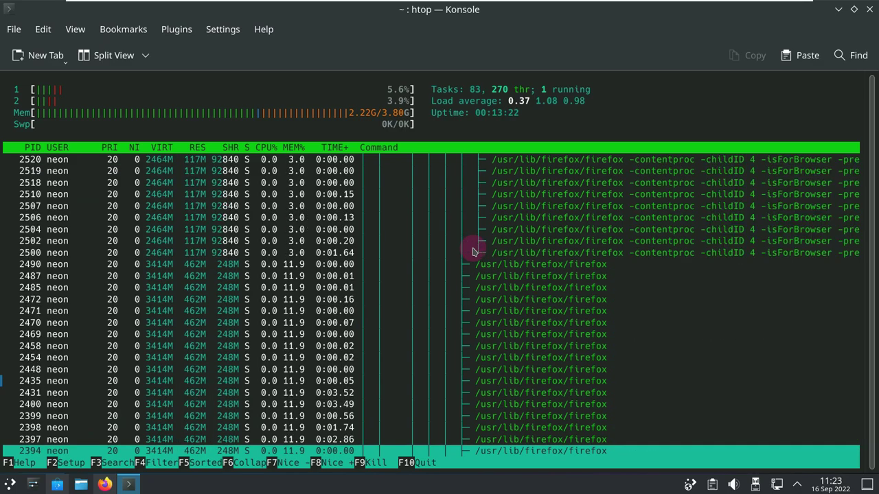
scroll(472, 253, "up", 10)
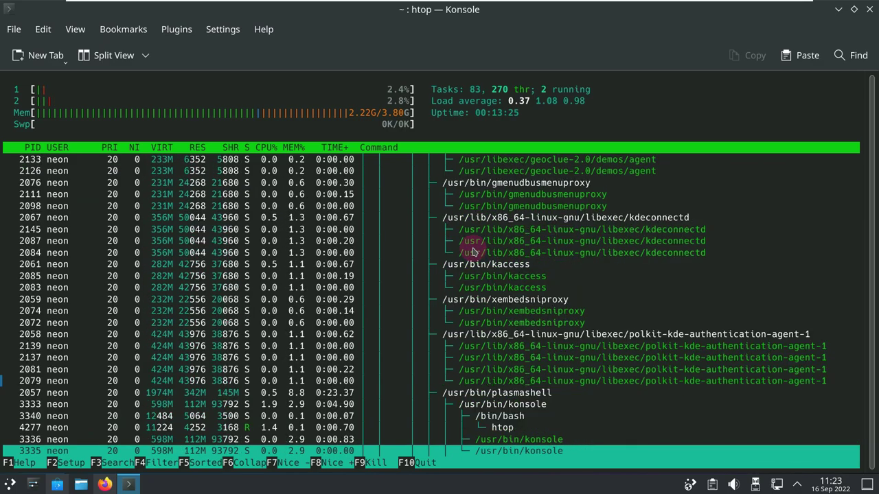
scroll(472, 253, "up", 8)
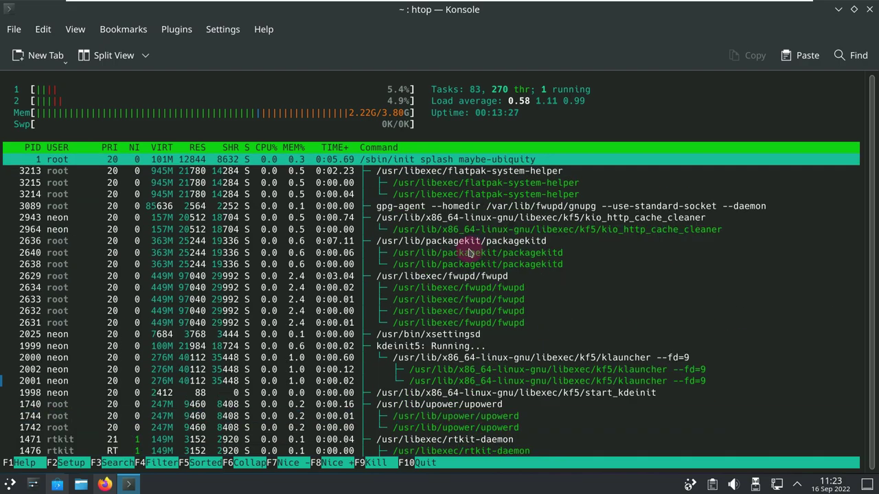
Check the About Konsole information, dismiss it, and close the Konsole window while htop is still running.
left_click(263, 29)
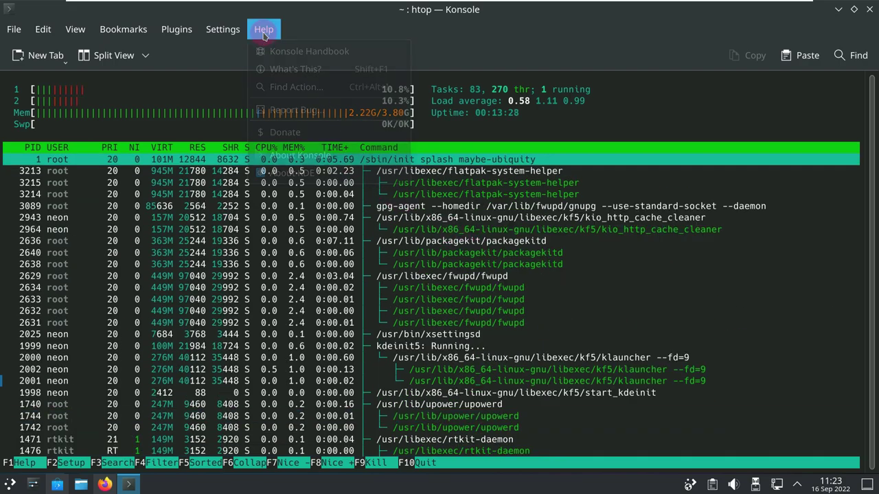
left_click(291, 155)
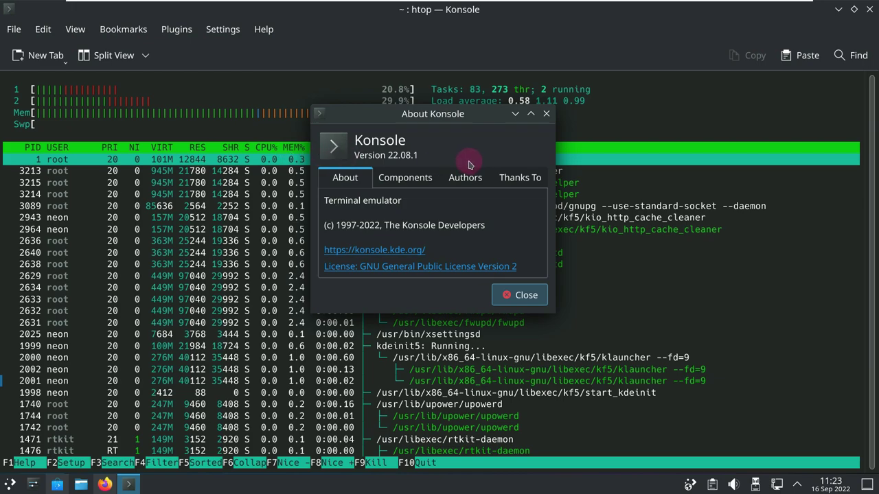
left_click(549, 113)
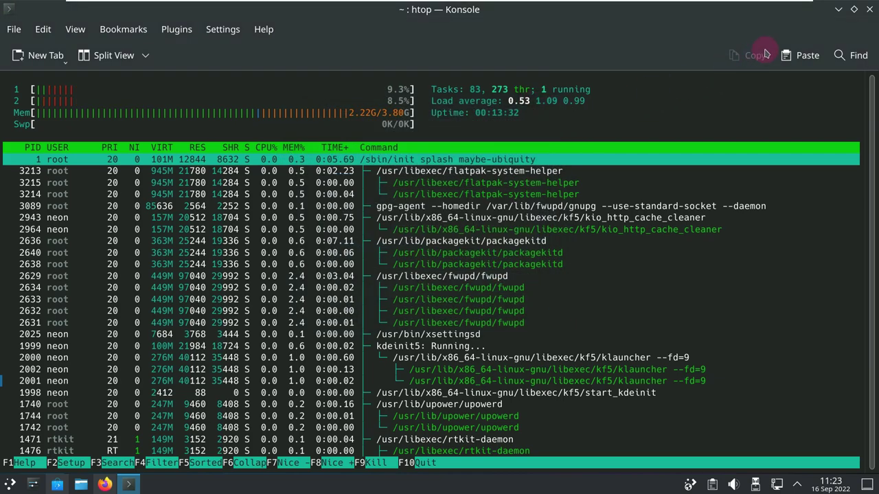
left_click(868, 9)
left_click(425, 328)
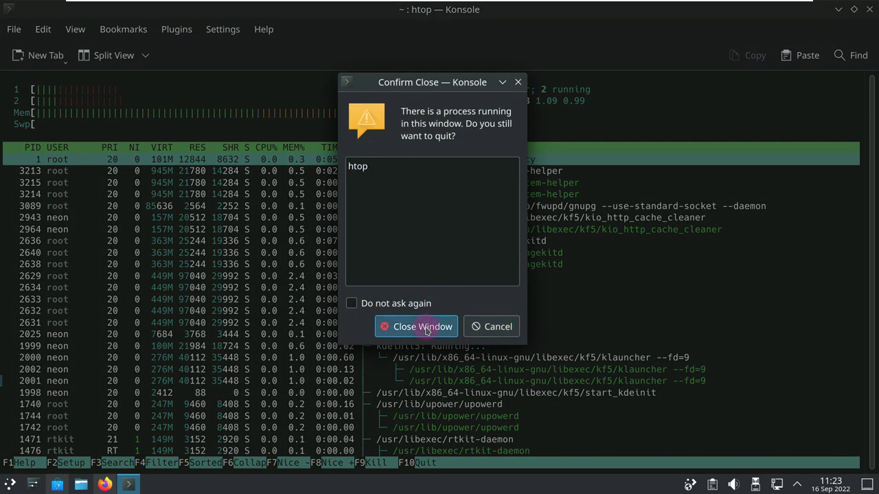
Switch to Firefox and load youtube.com/9to5linux in place of the Plasma 5.26 Beta announcement.
left_click(104, 484)
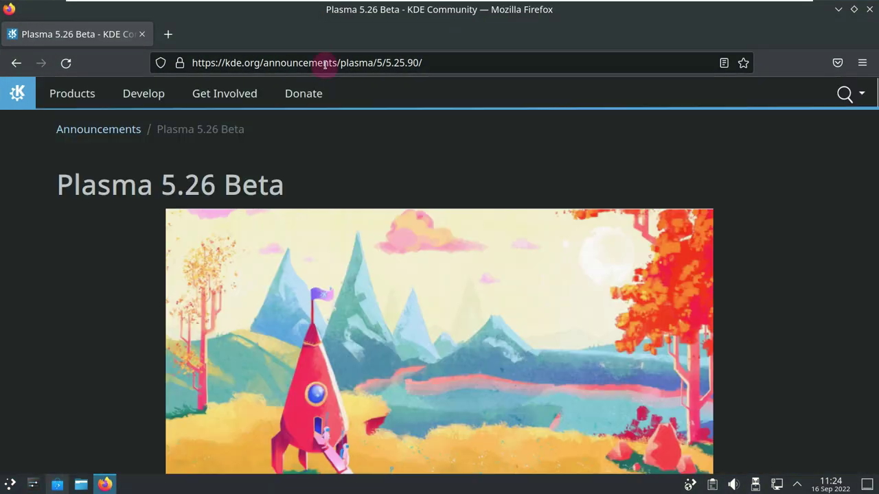
left_click(324, 63)
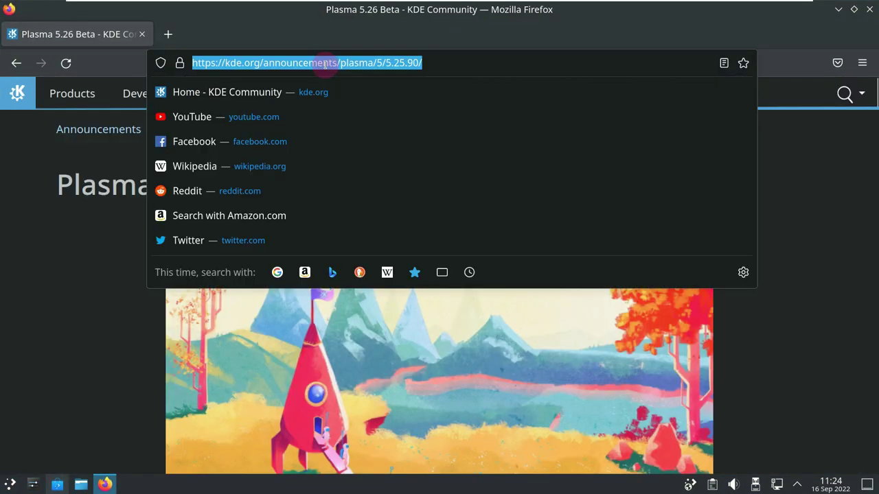
type("youtub")
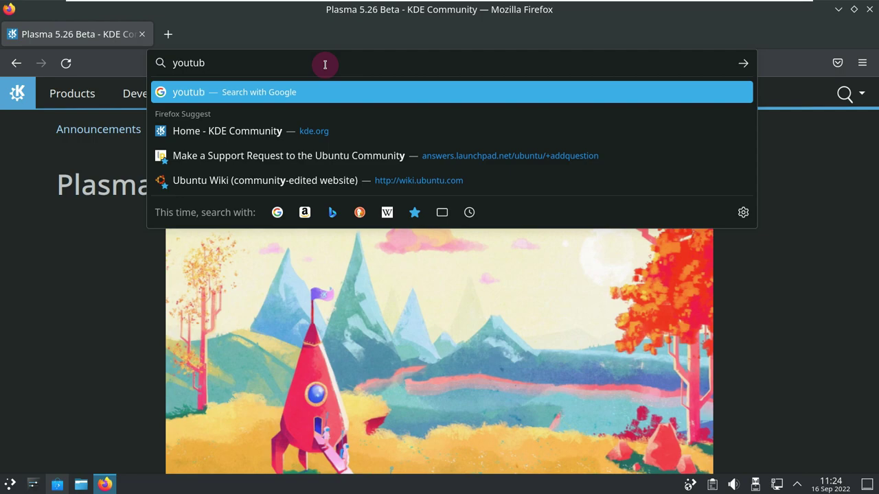
type("e.com/9to5linux")
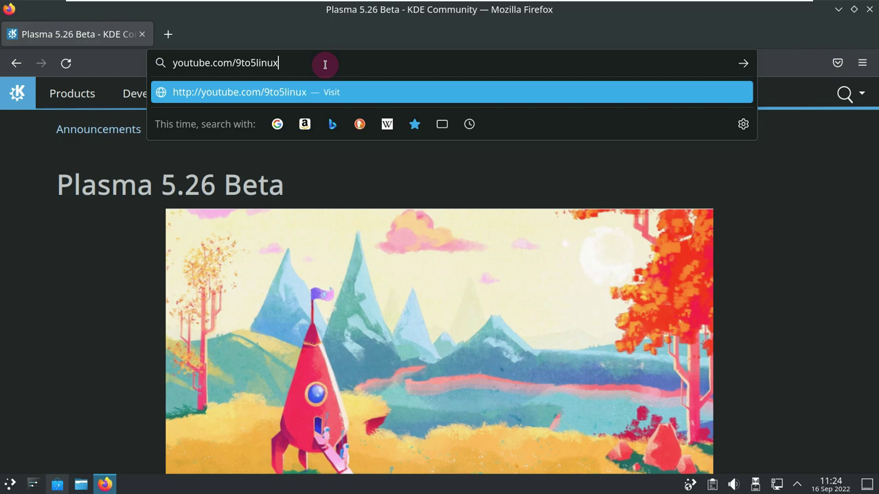
key("Return")
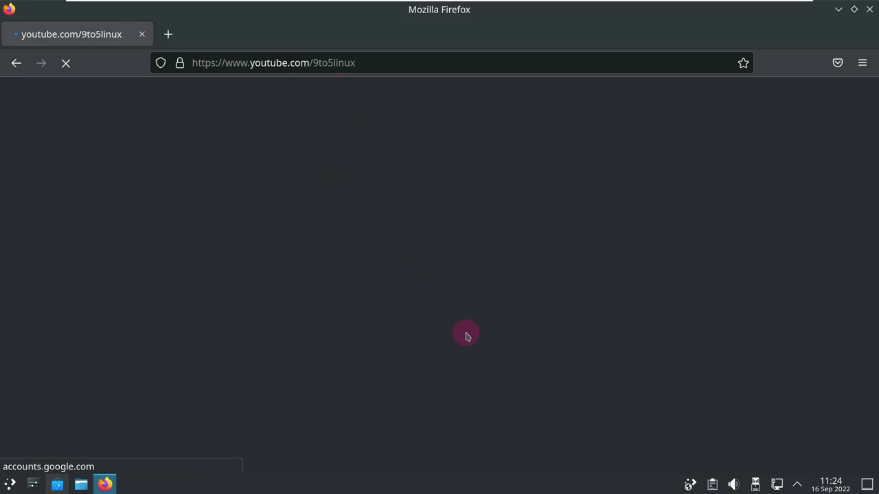
right_click(298, 487)
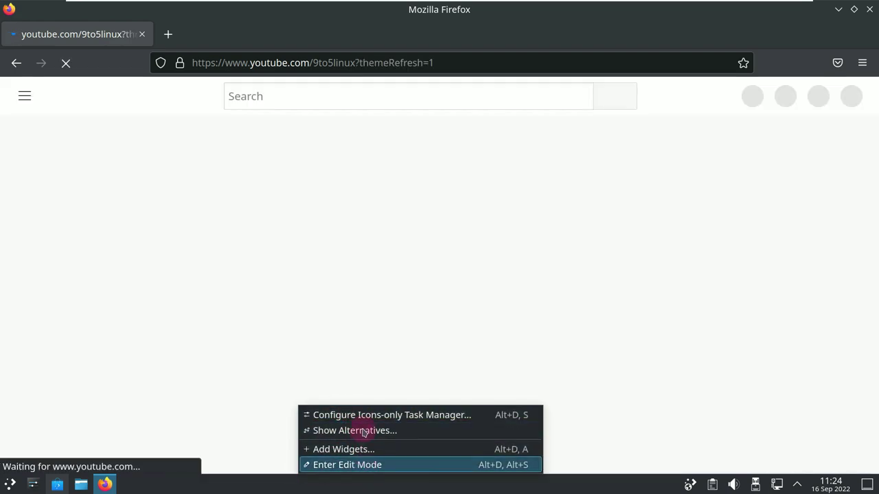
left_click(421, 33)
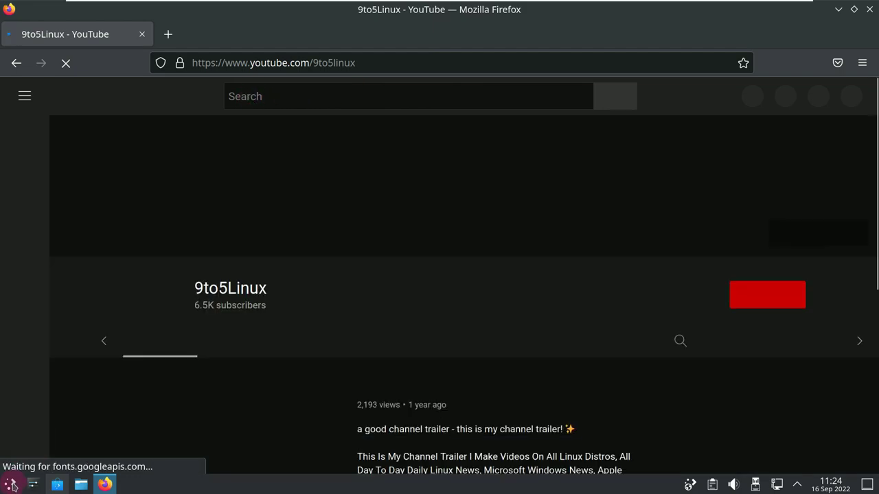
Look through the application launcher's categories from Utilities up to All Applications, and close the launcher.
left_click(11, 483)
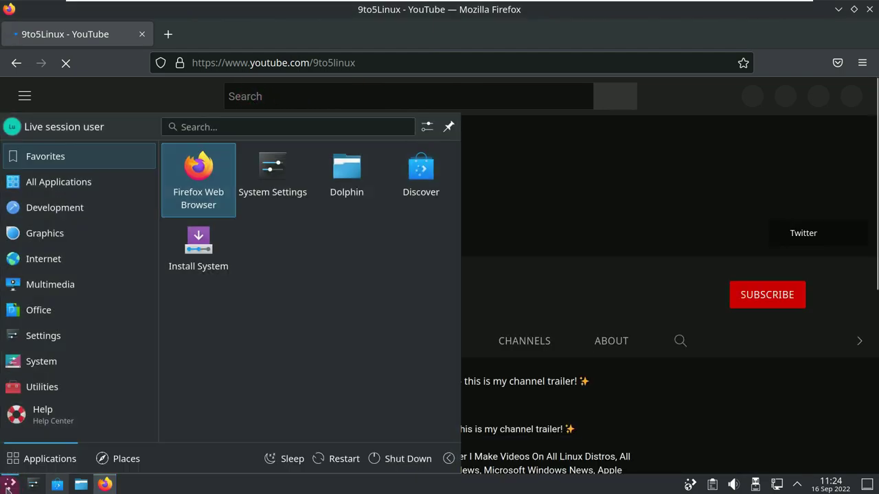
left_click(40, 387)
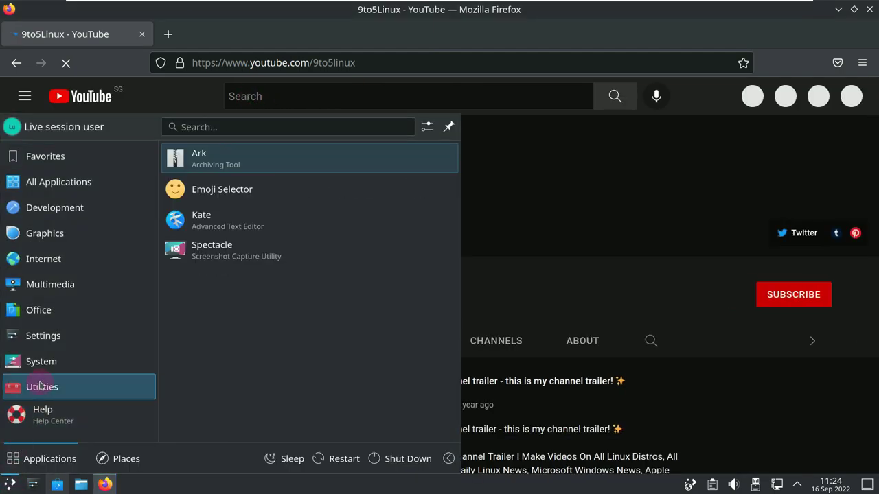
left_click(39, 367)
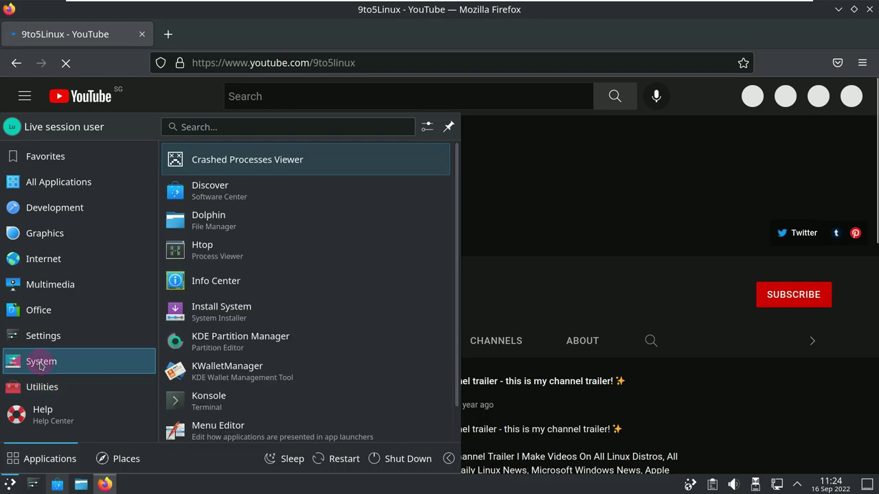
scroll(223, 345, "down", 1)
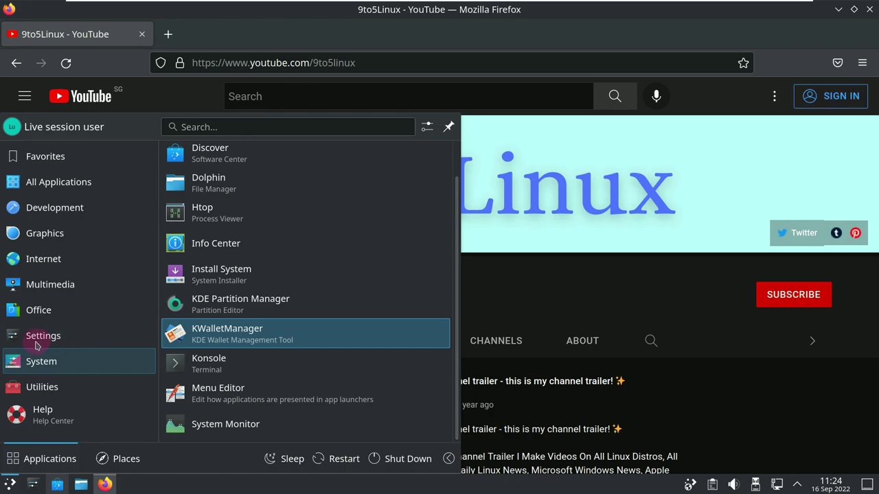
left_click(61, 339)
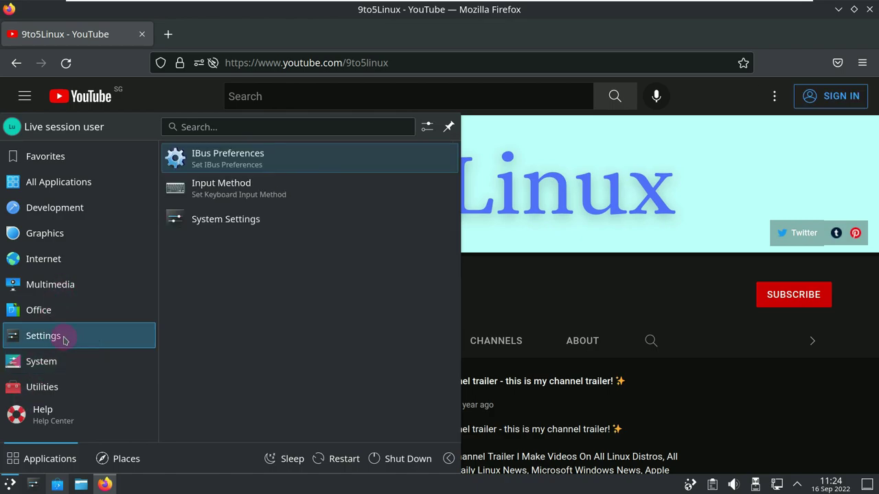
left_click(67, 314)
left_click(67, 282)
left_click(61, 257)
left_click(61, 239)
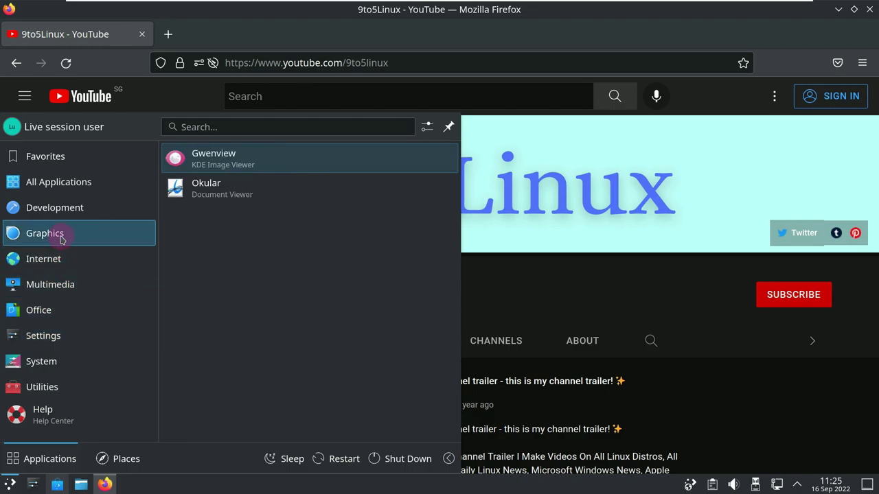
left_click(61, 207)
left_click(65, 182)
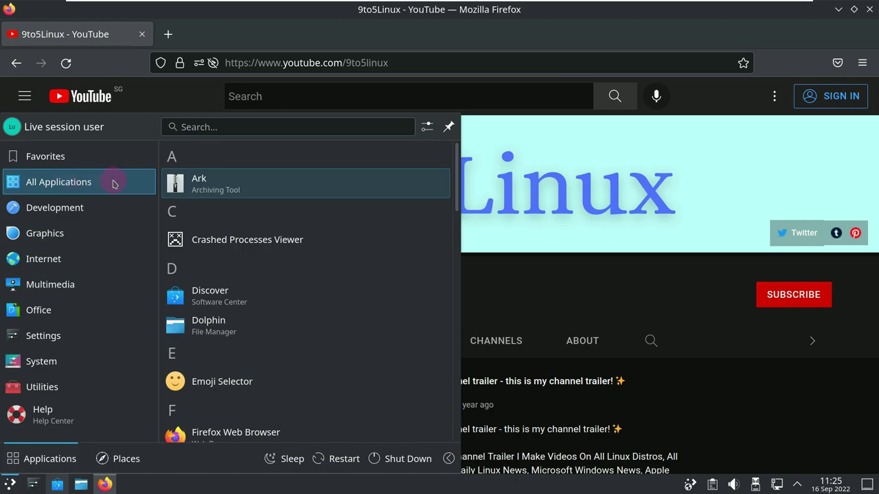
left_click(546, 128)
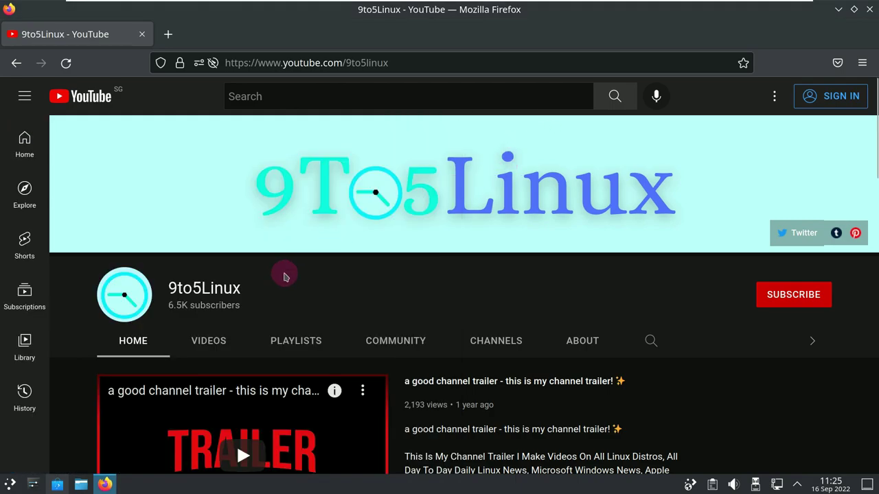
Highlight the 9to5Linux channel name, search within the channel for "kde plasma", and look through the resulting videos.
left_click_drag(241, 289, 165, 288)
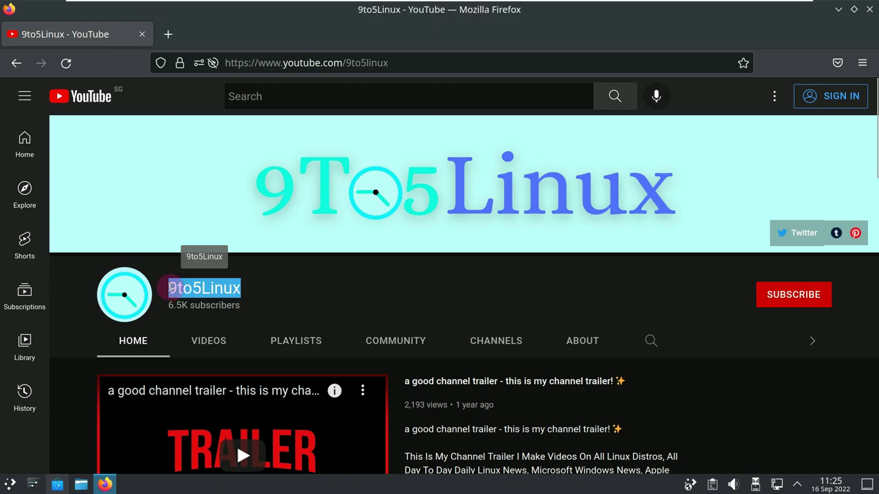
left_click(649, 341)
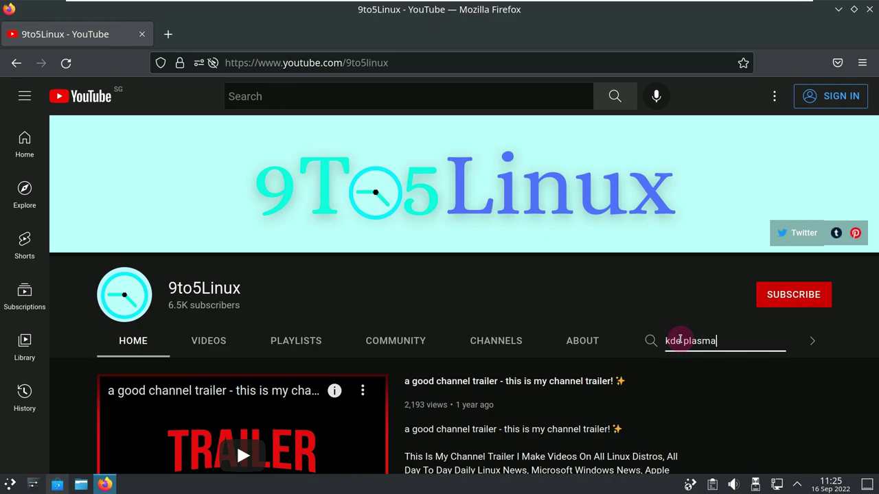
key("Return")
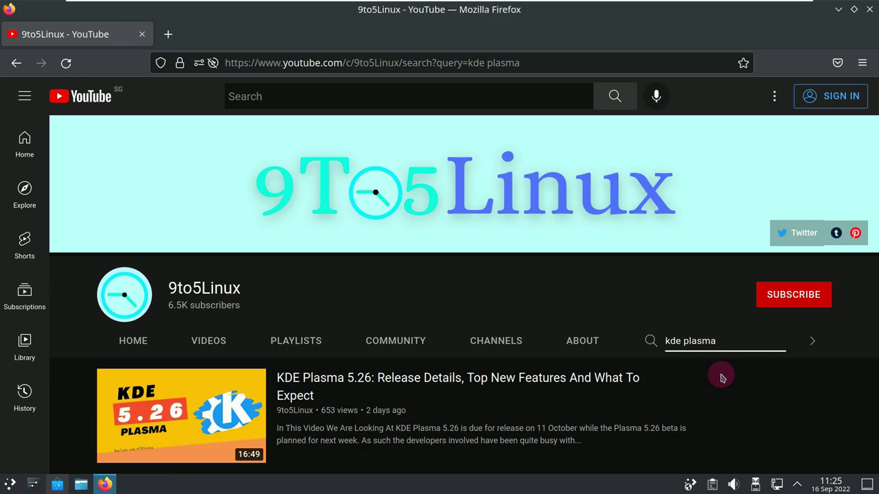
scroll(721, 375, "down", 2)
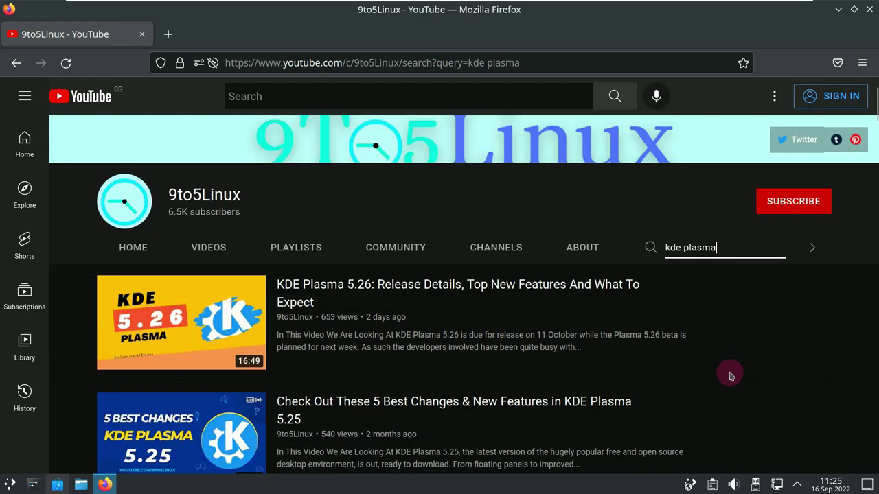
scroll(730, 375, "down", 4)
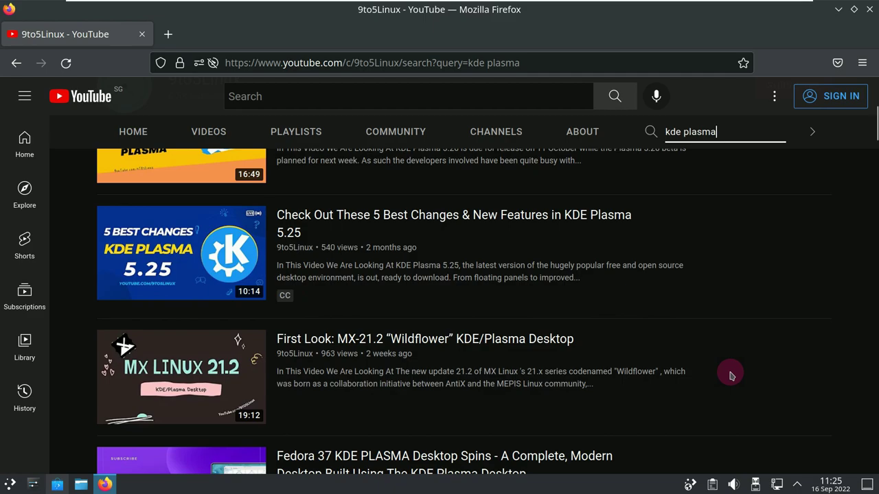
scroll(731, 374, "down", 7)
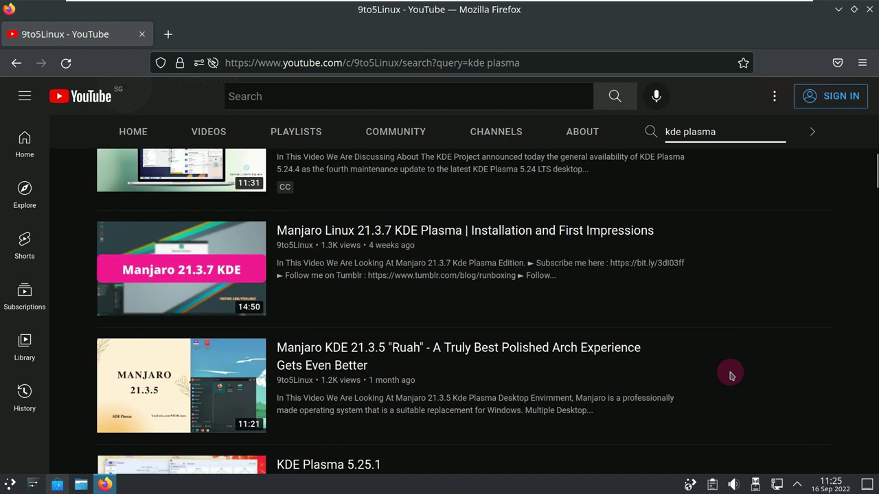
scroll(730, 375, "down", 7)
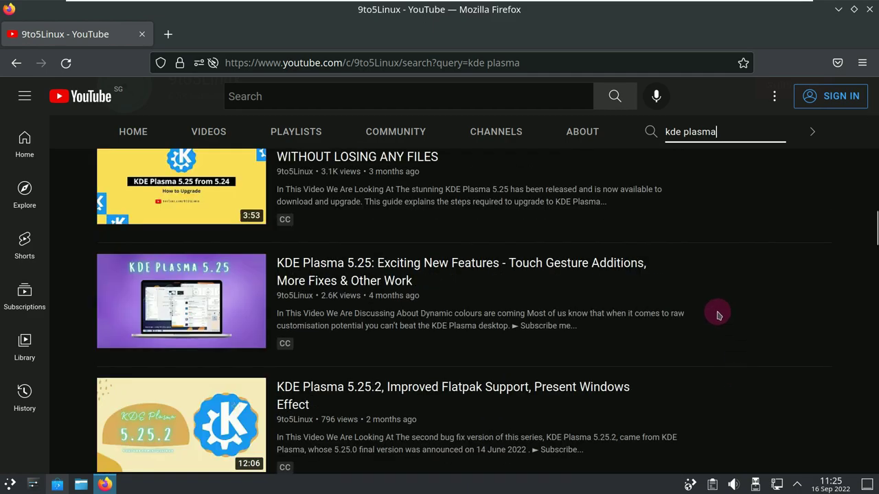
Open the channel's About page, and look through the application launcher's Computer places down to Trash before closing it.
left_click(593, 142)
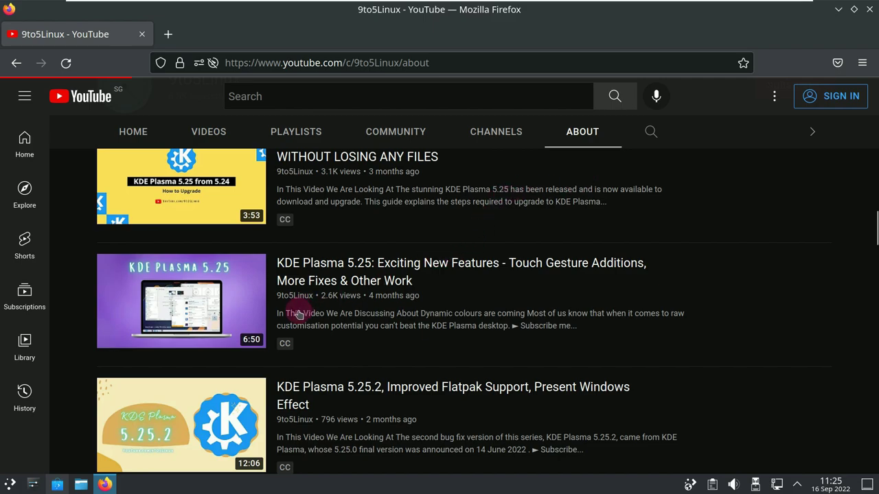
left_click(12, 487)
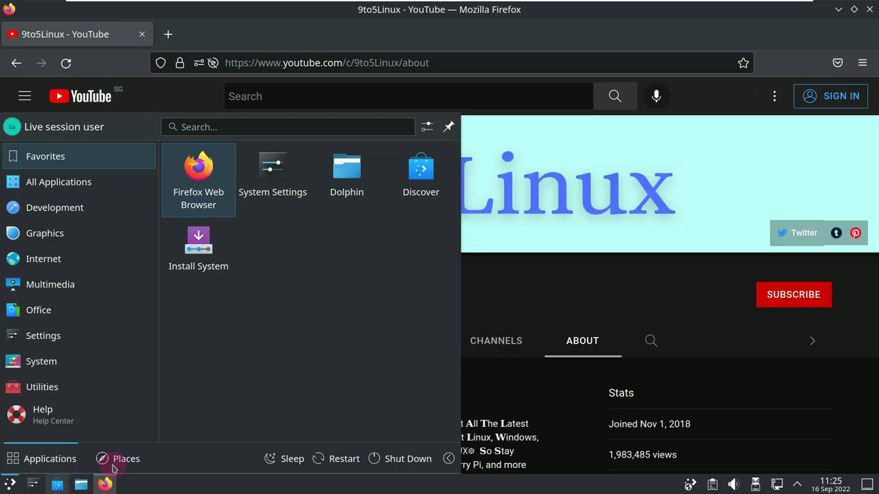
left_click(114, 467)
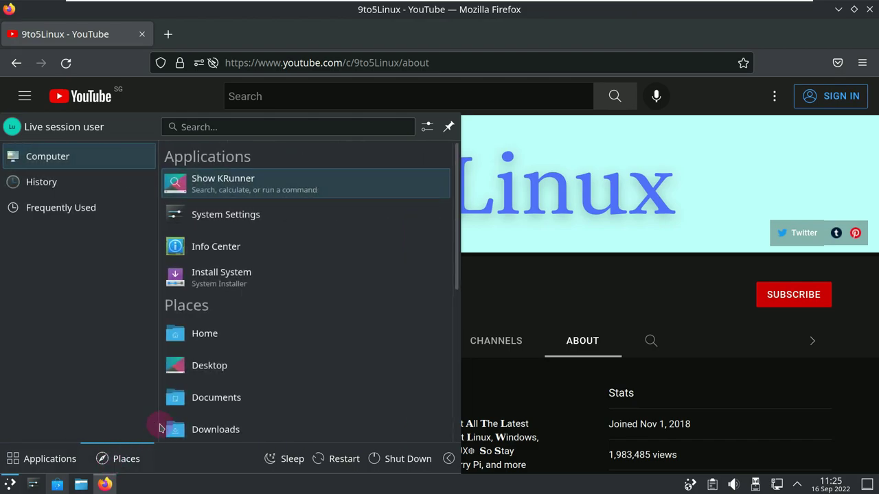
scroll(282, 353, "down", 1)
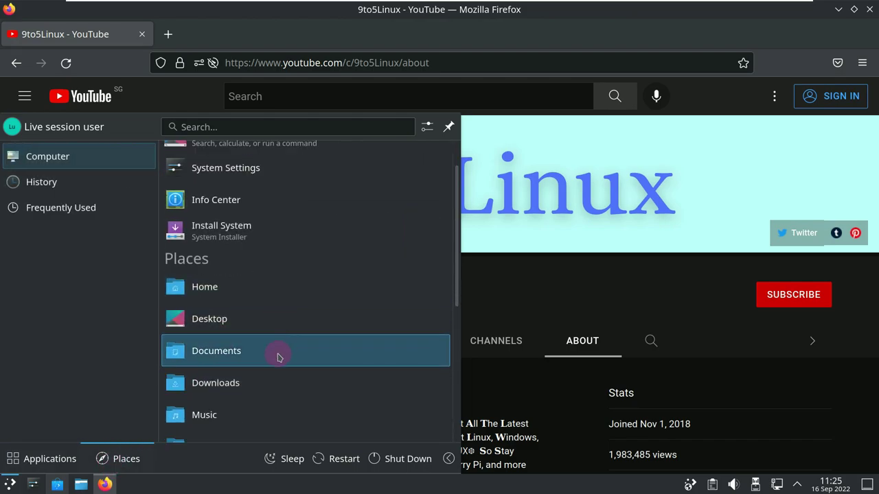
scroll(281, 364, "down", 7)
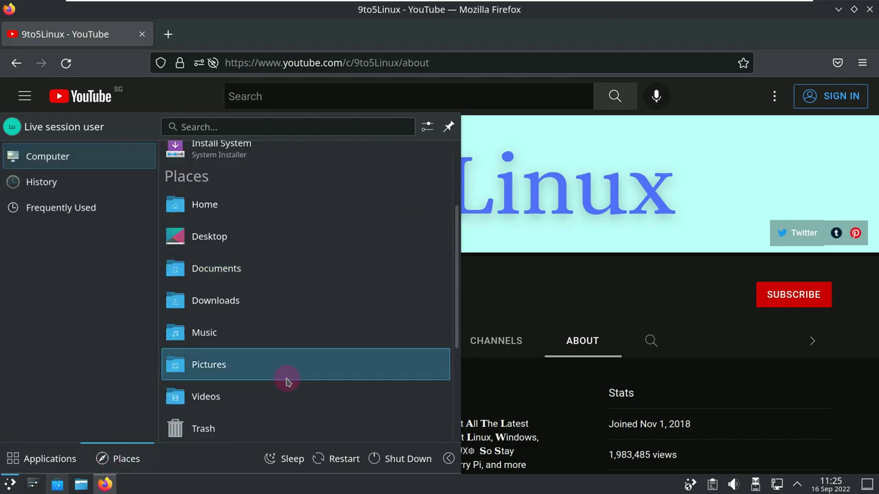
left_click(559, 291)
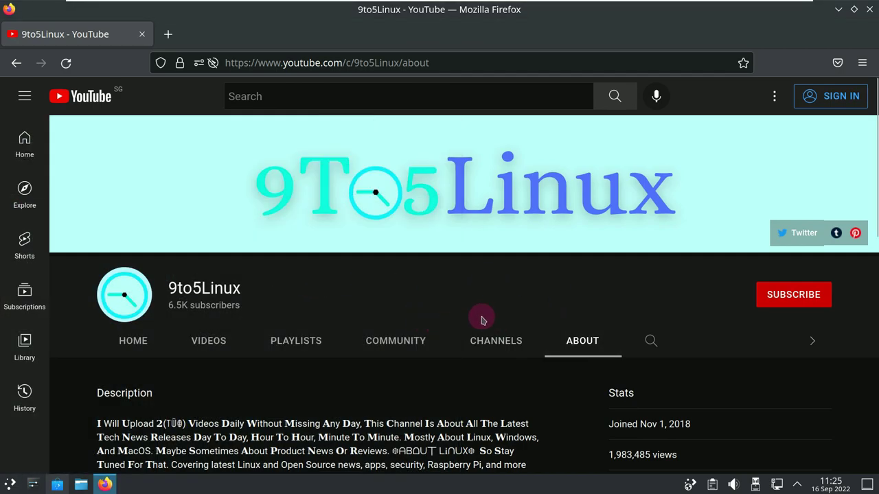
Examine the channel's About description, highlighting the daily upload sentence and the weekly schedule with its subscribe line.
scroll(480, 316, "down", 2)
left_click_drag(362, 330, 98, 330)
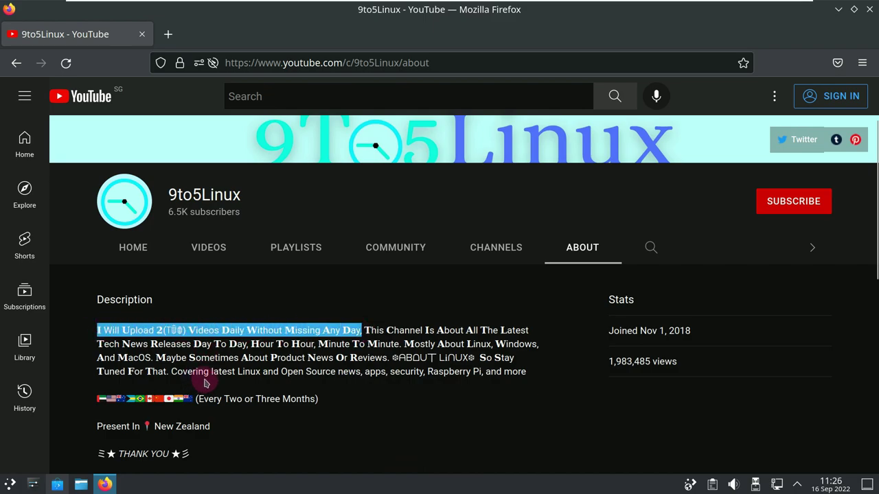
scroll(205, 383, "down", 4)
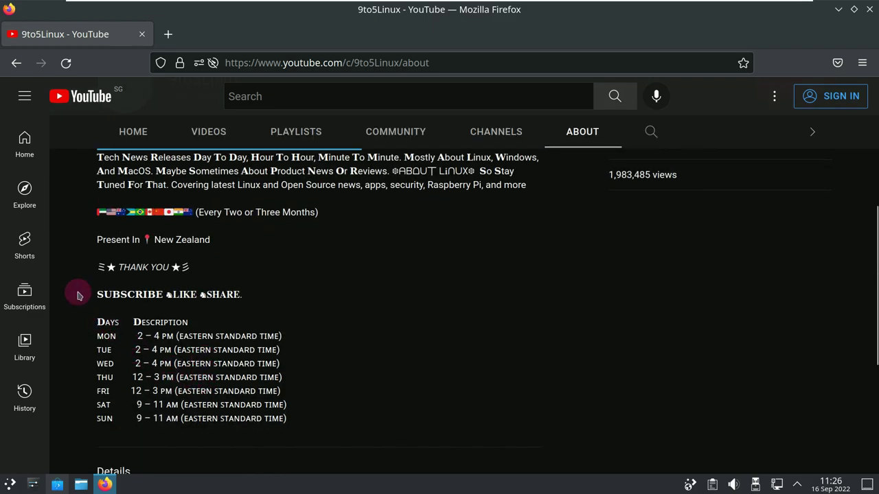
left_click_drag(98, 290, 291, 419)
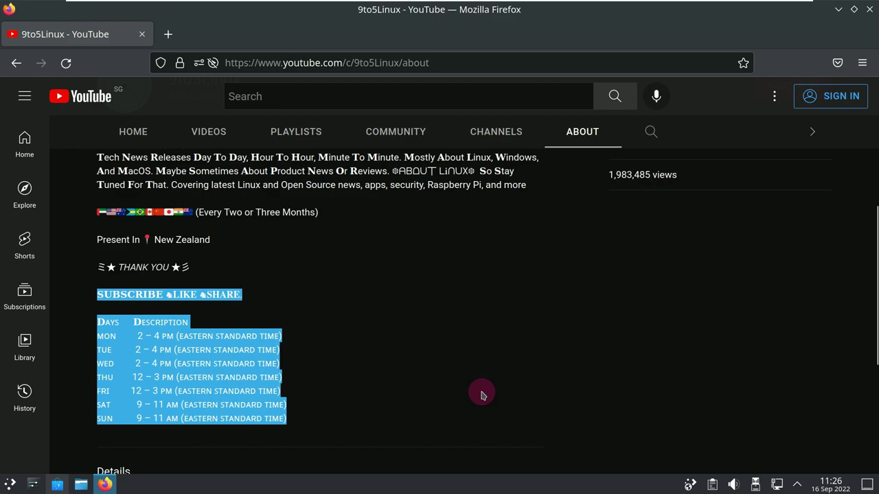
Try to subscribe to the 9to5Linux channel, dismiss the sign-in prompt, and close the Firefox window.
scroll(480, 395, "up", 6)
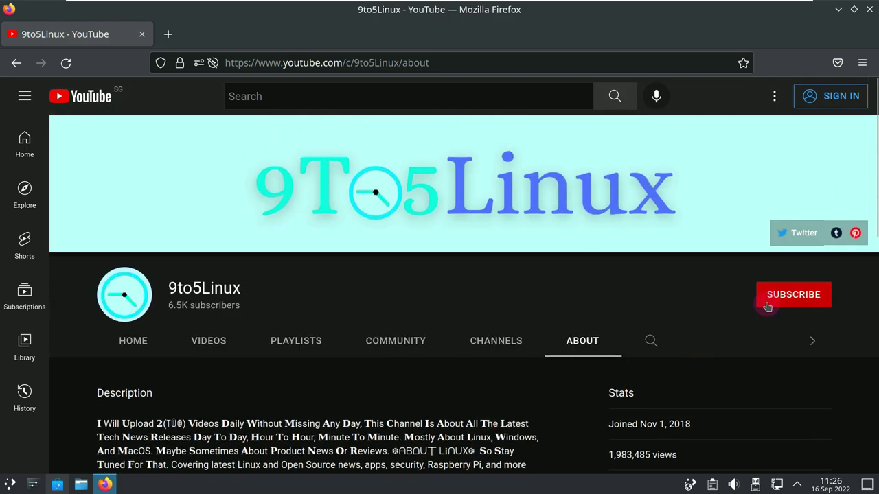
left_click(767, 307)
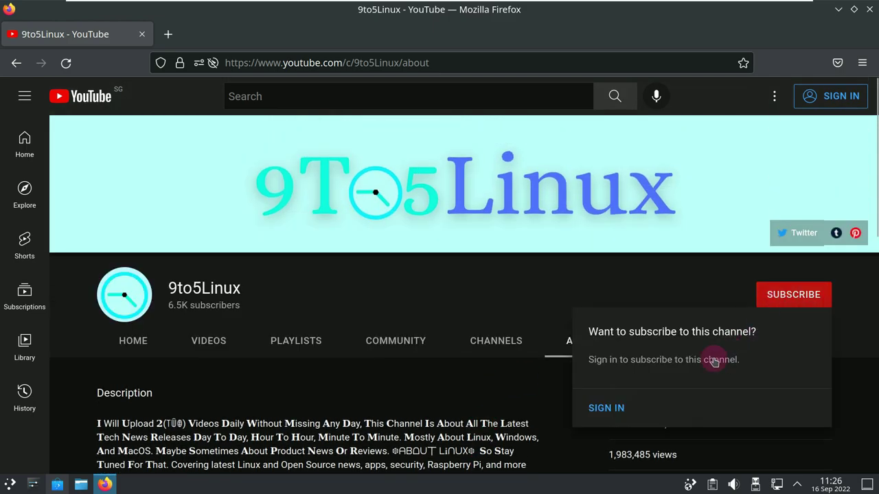
left_click(505, 296)
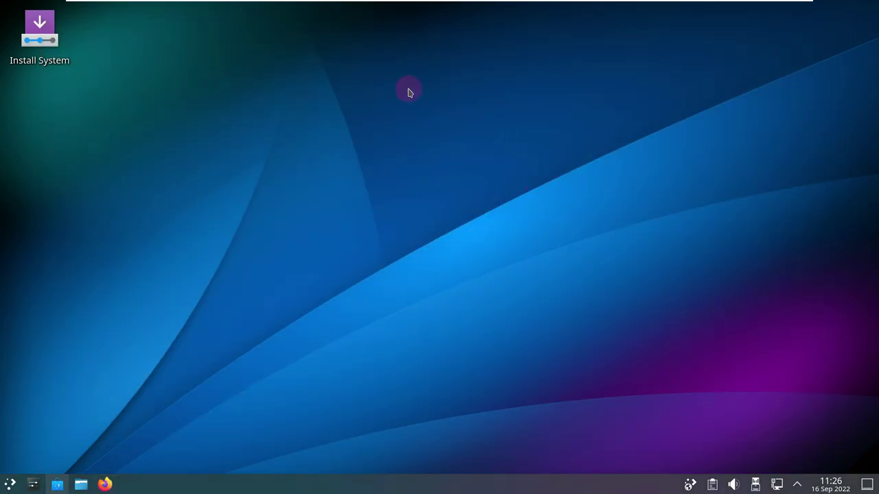
Open the desktop's wallpaper settings and go back to the first wallpapers in the list.
right_click(287, 103)
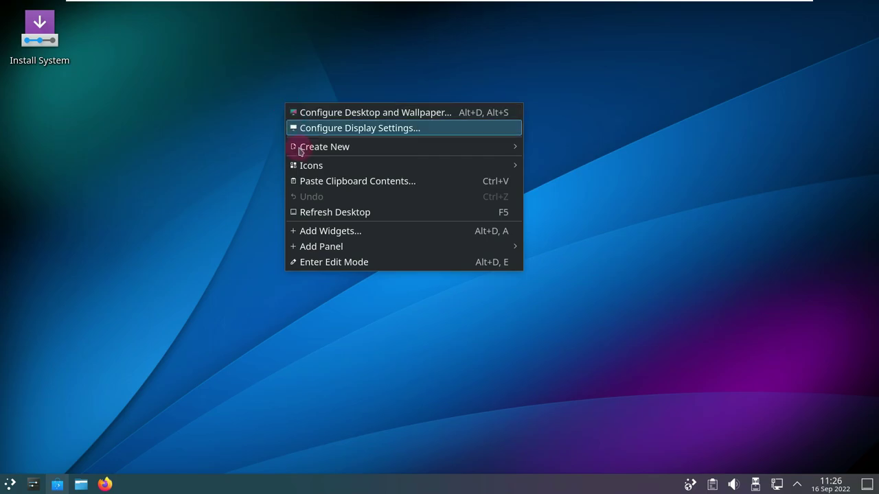
left_click(355, 114)
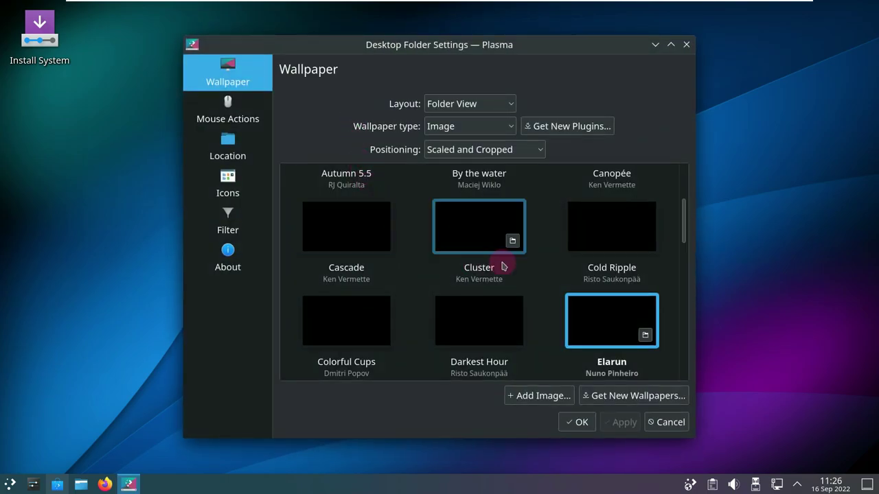
left_click_drag(684, 226, 686, 176)
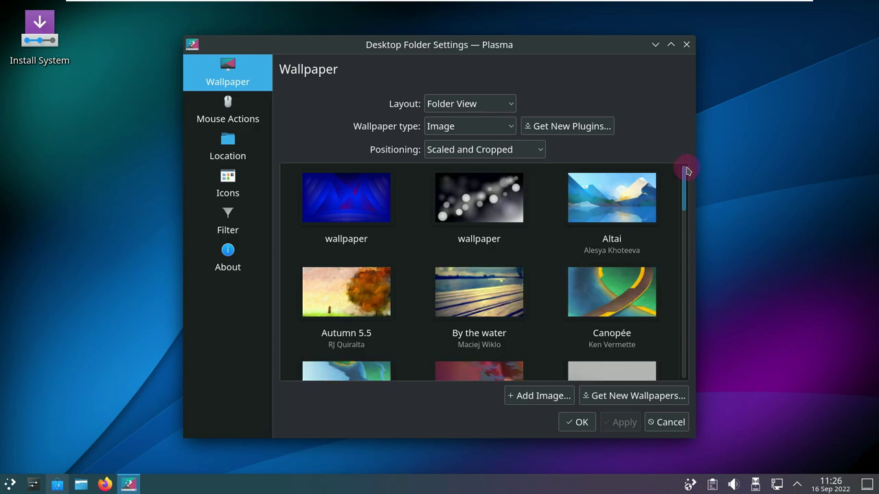
Close the Dolphin window showing the wallpaper's folder, and apply the first blue wallpaper in the list to the desktop.
left_click(350, 206)
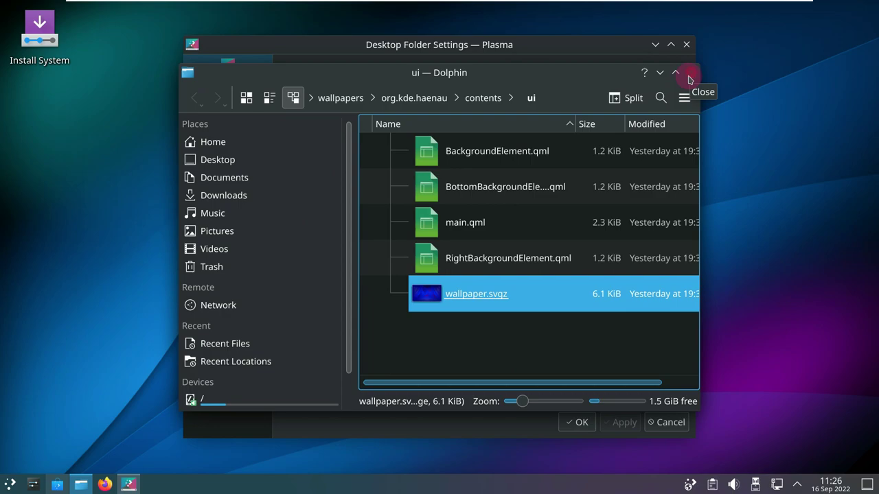
left_click(689, 78)
left_click(329, 214)
left_click(624, 422)
left_click(577, 423)
Apply the Path forest wallpaper from the end of the list, moving the settings window aside to reveal the desktop.
scroll(609, 264, "down", 10)
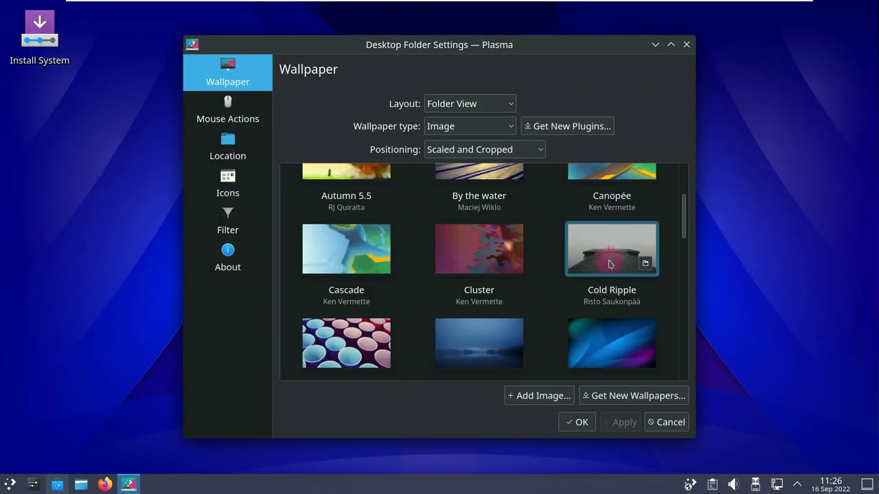
scroll(609, 264, "down", 10)
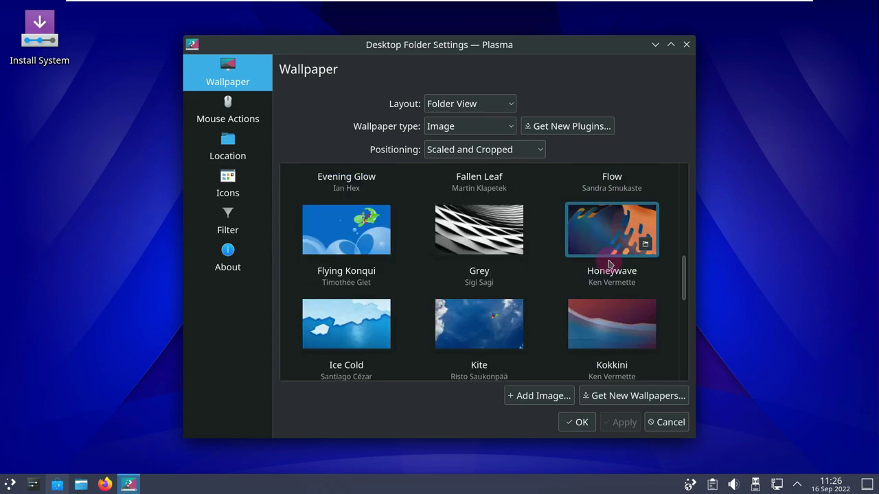
scroll(609, 264, "down", 5)
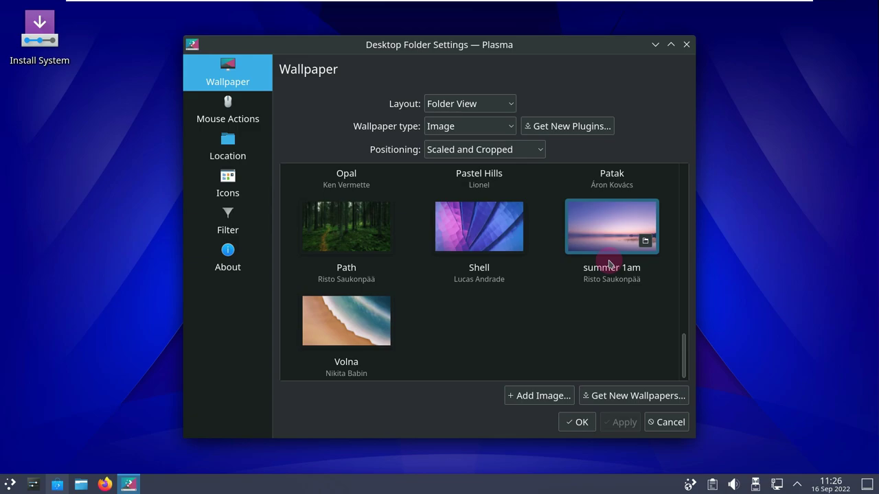
left_click_drag(448, 50, 549, 77)
left_click(450, 279)
left_click_drag(578, 114, 650, 59)
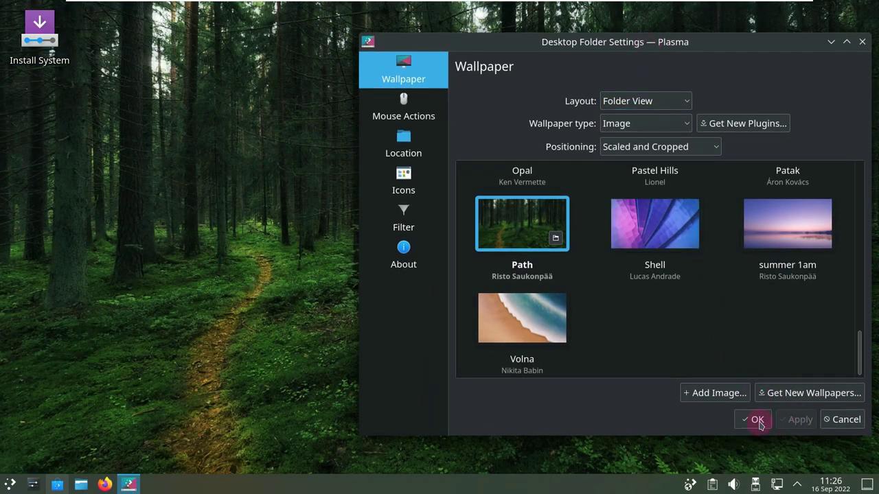
Accept the wallpaper settings and open Discover from the launcher's favorites in a maximized window.
left_click(757, 420)
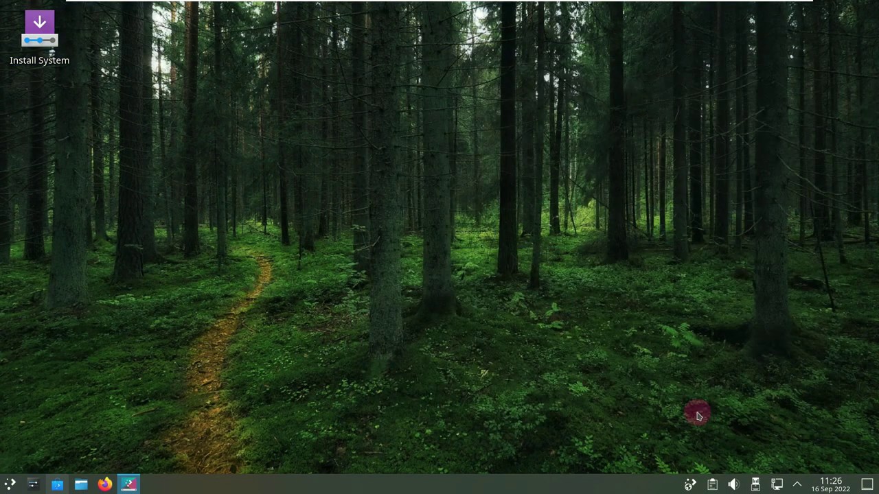
left_click(11, 487)
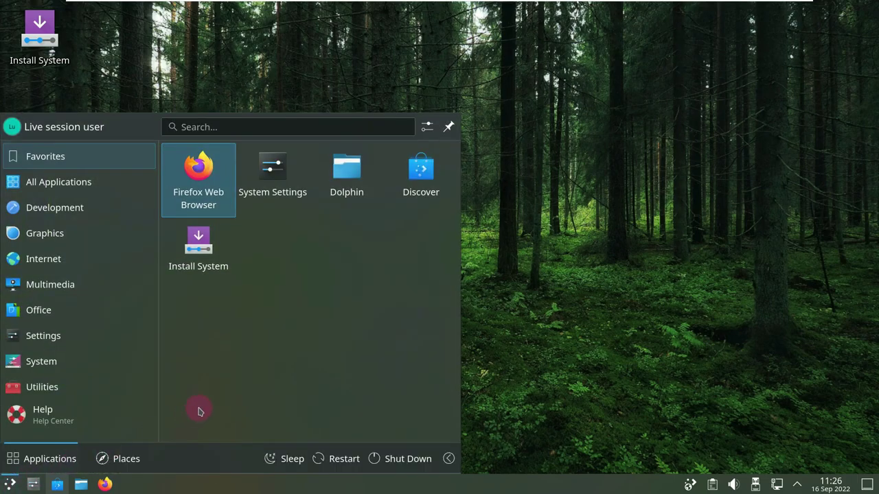
left_click(432, 170)
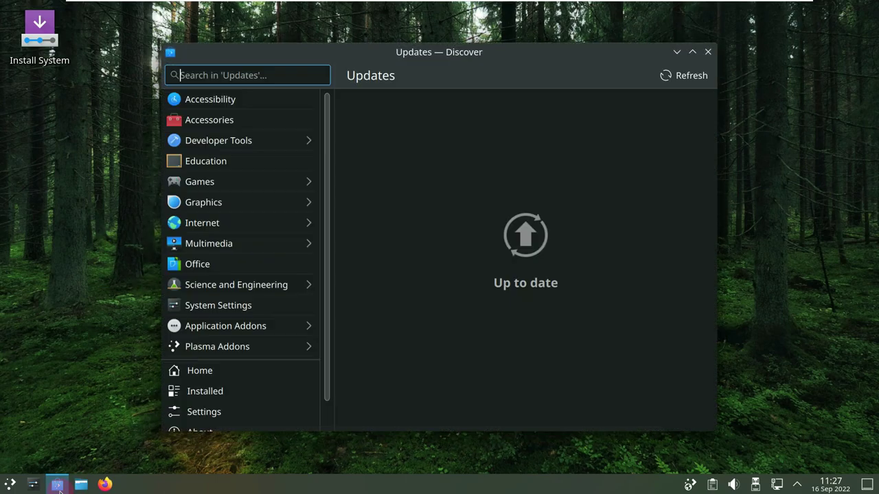
left_click(692, 52)
View Discover's About page, the software sources on its Settings page, and the list of installed applications.
left_click(36, 445)
left_click(50, 427)
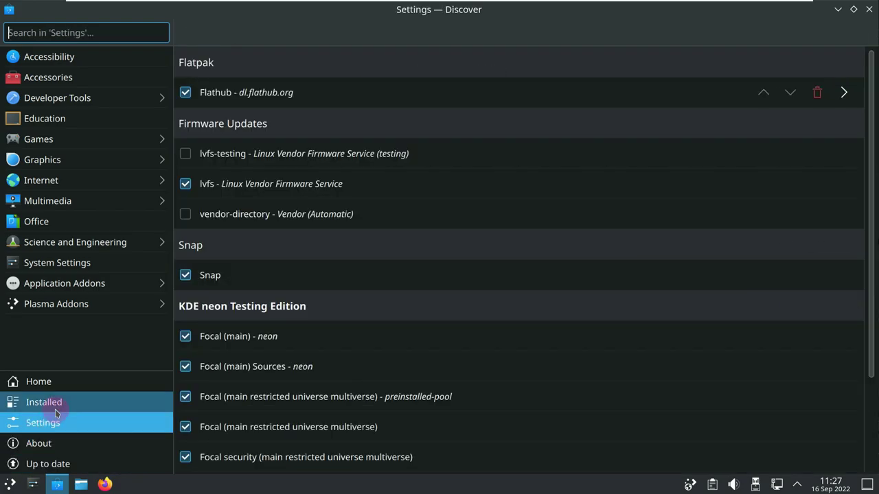
left_click(54, 406)
left_click(55, 421)
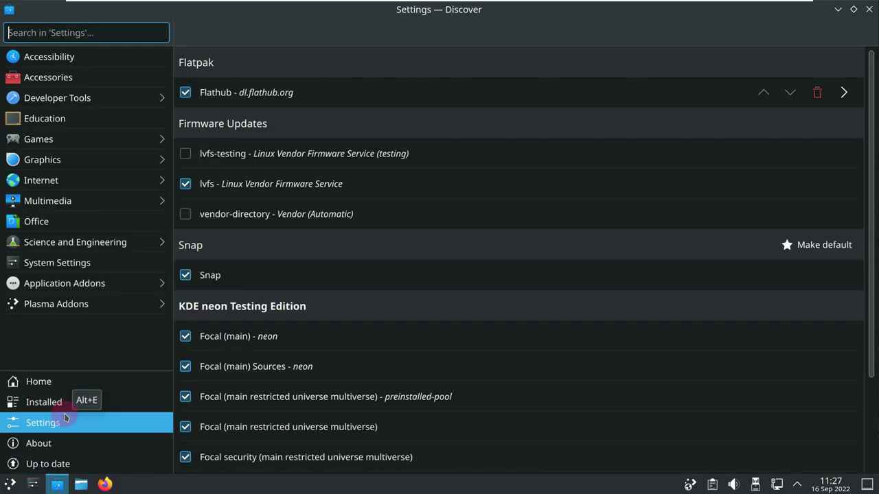
scroll(402, 340, "down", 1)
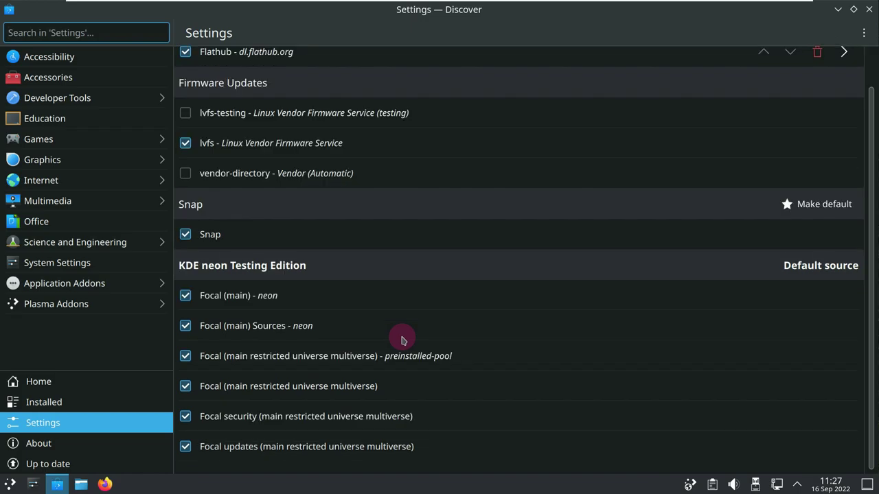
left_click(85, 402)
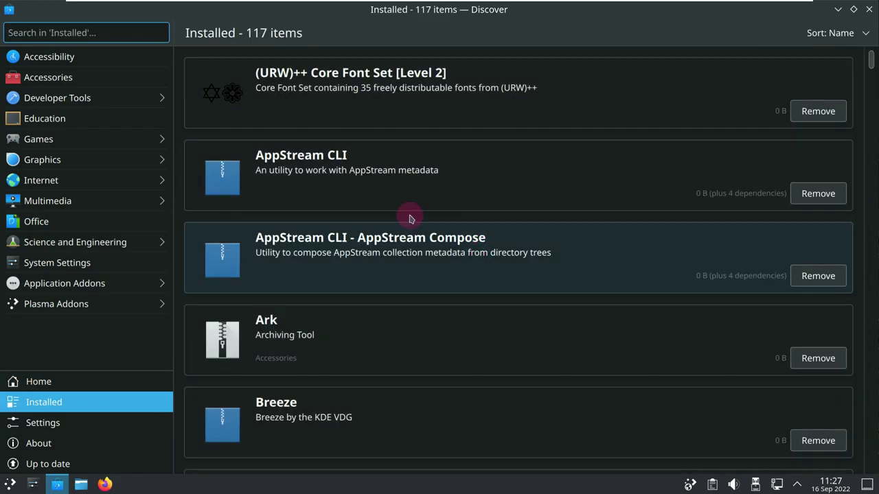
Browse the Plasma Addons category in Discover, going through the add-ons sorted by rating.
left_click(139, 305)
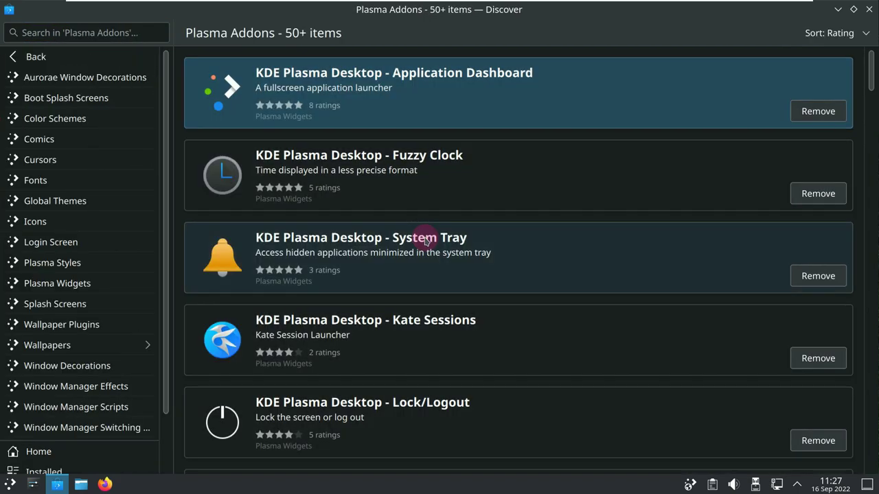
scroll(425, 240, "down", 5)
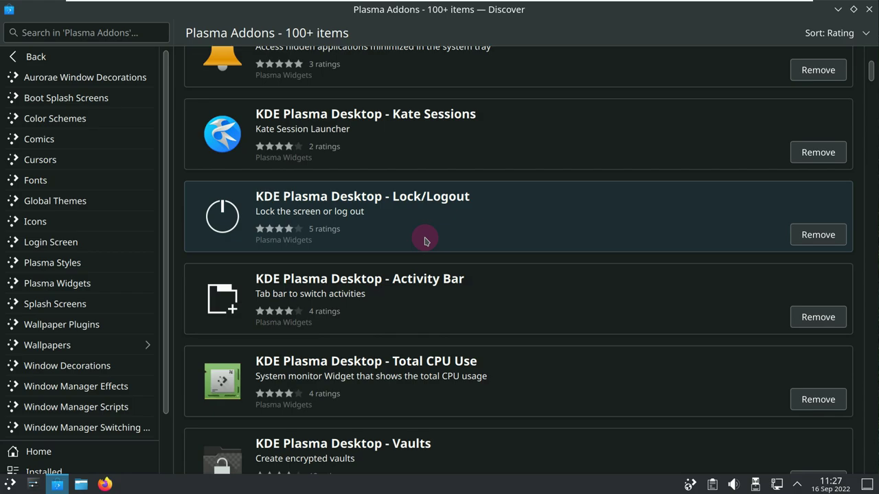
scroll(585, 186, "down", 3)
scroll(585, 185, "up", 3)
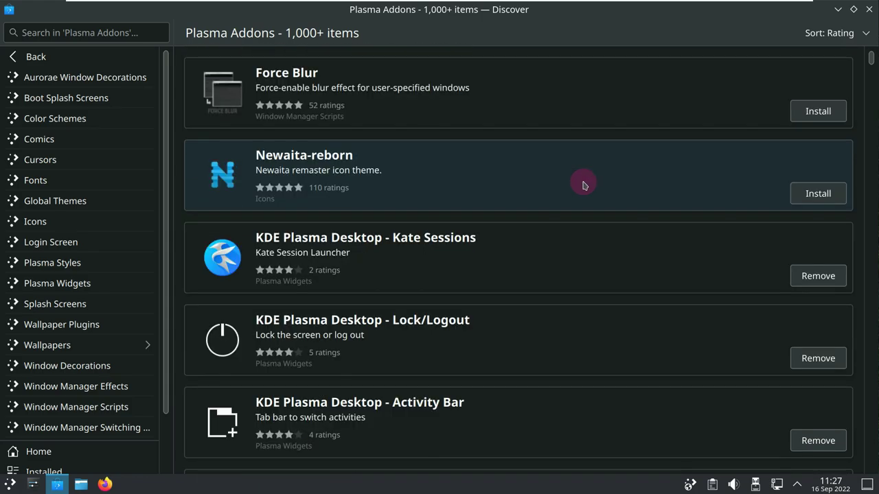
View the details of the Kate Sessions, Application Dashboard, Fuzzy Clock, System Tray, Force Blur and Newaita-reborn add-ons.
left_click(484, 249)
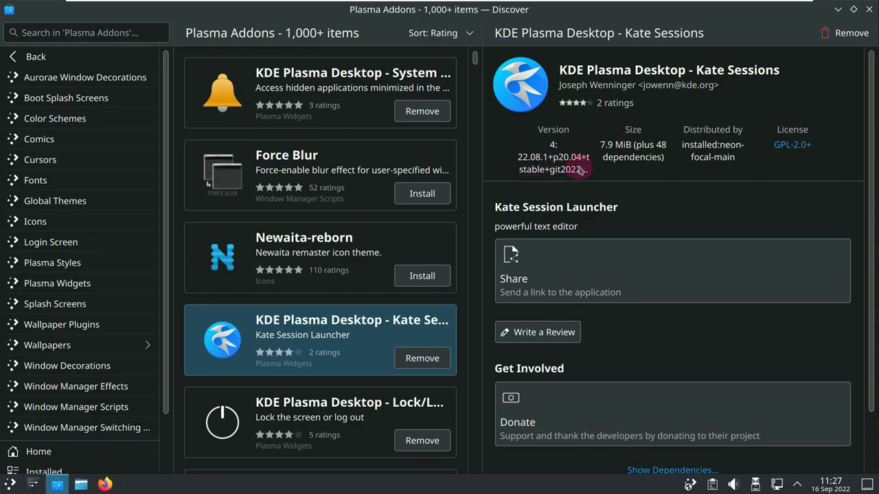
scroll(365, 184, "up", 2)
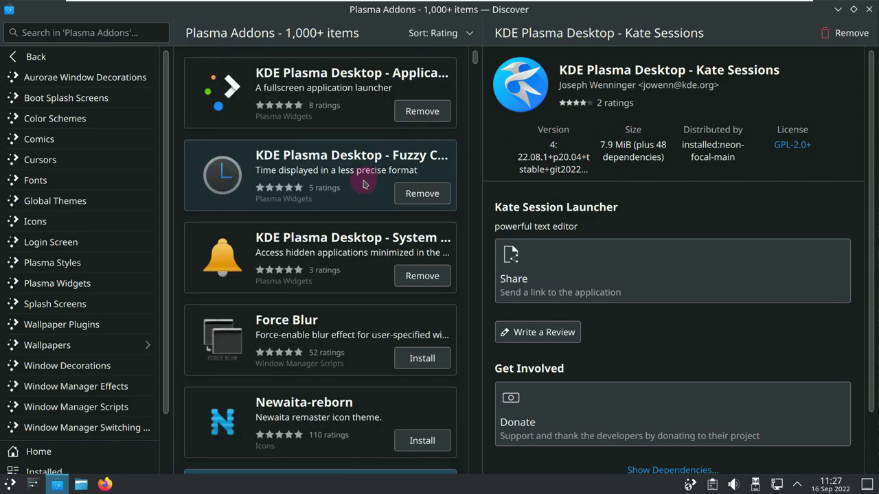
left_click(317, 90)
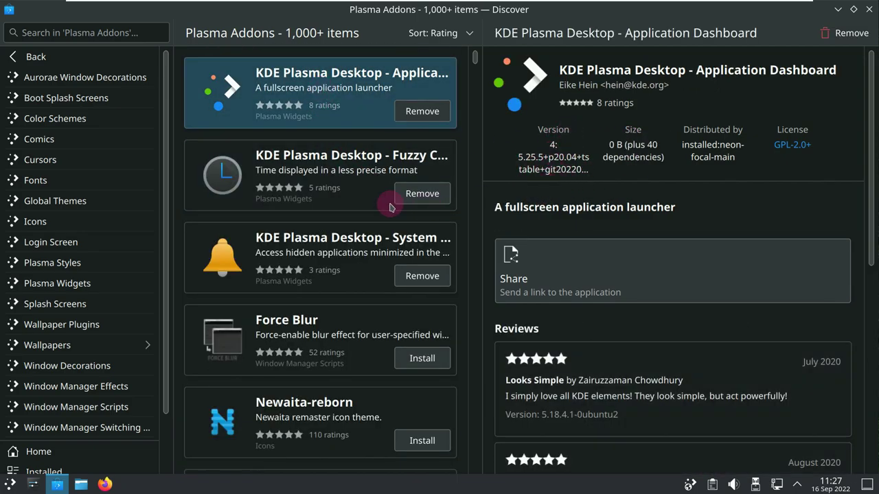
left_click(326, 164)
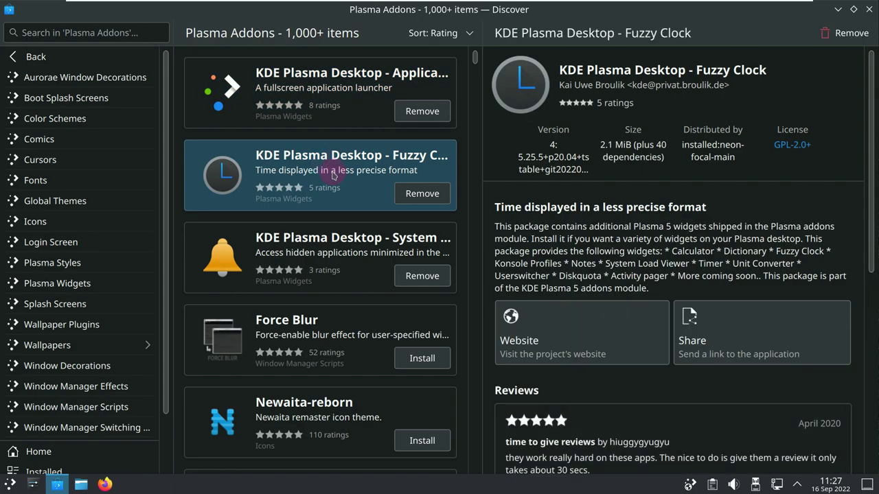
left_click(329, 251)
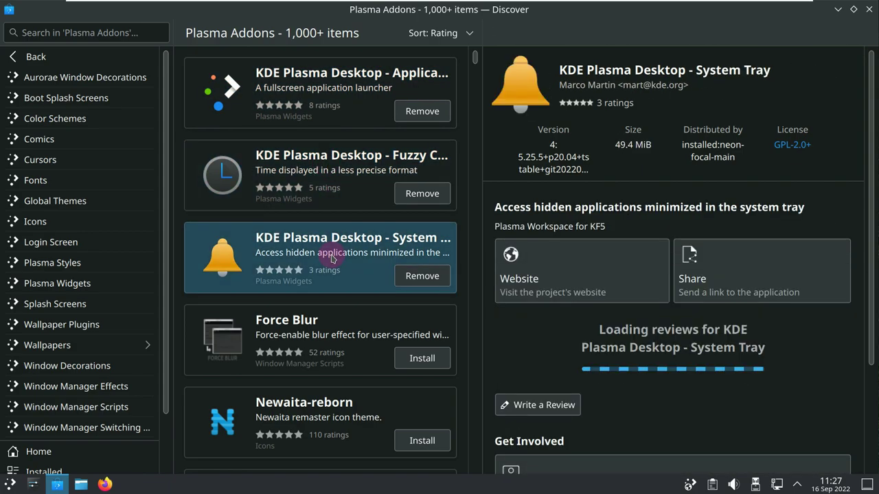
left_click(331, 327)
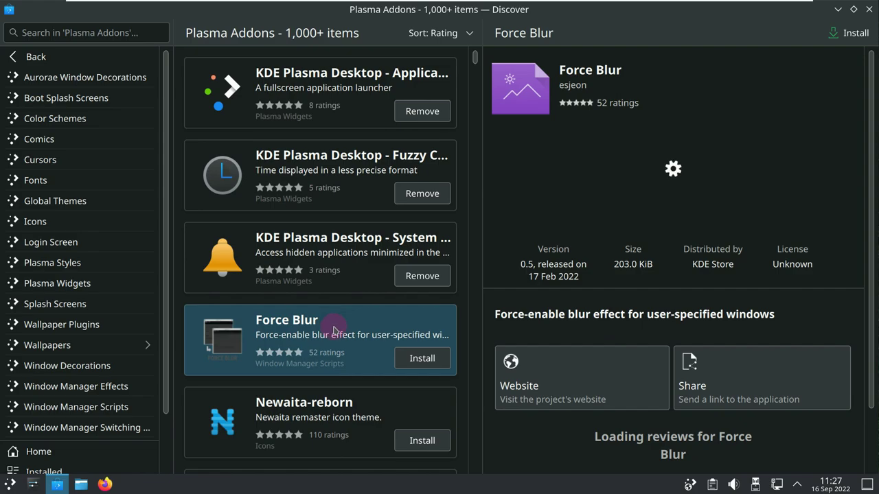
left_click(331, 403)
scroll(290, 320, "down", 3)
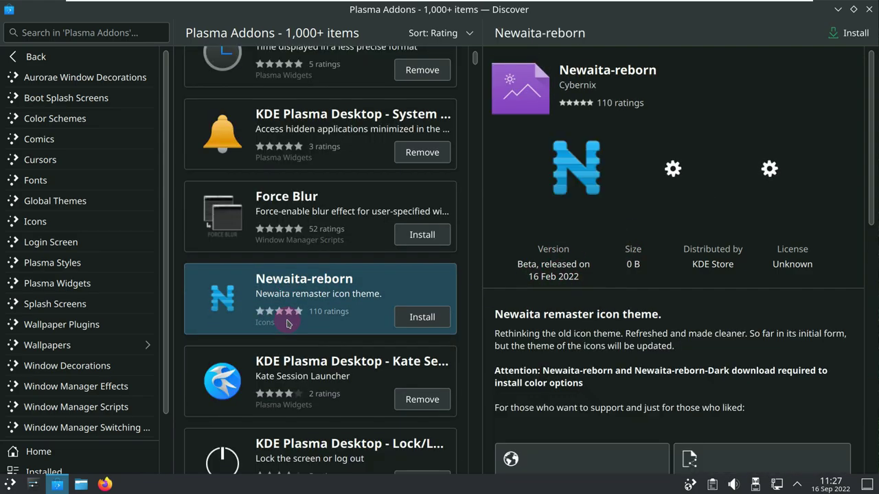
scroll(153, 273, "down", 2)
scroll(103, 282, "up", 2)
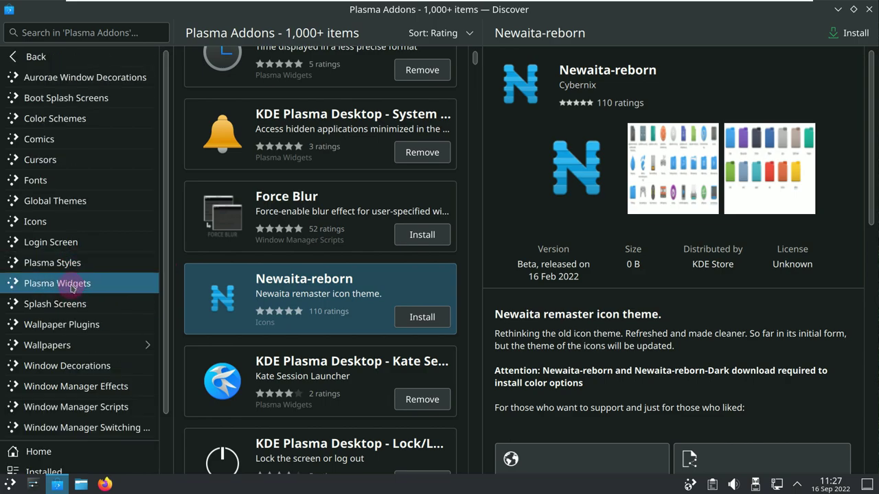
Return to Discover's featured applications, reopen the Plasma Addons category, and close Discover.
left_click(53, 62)
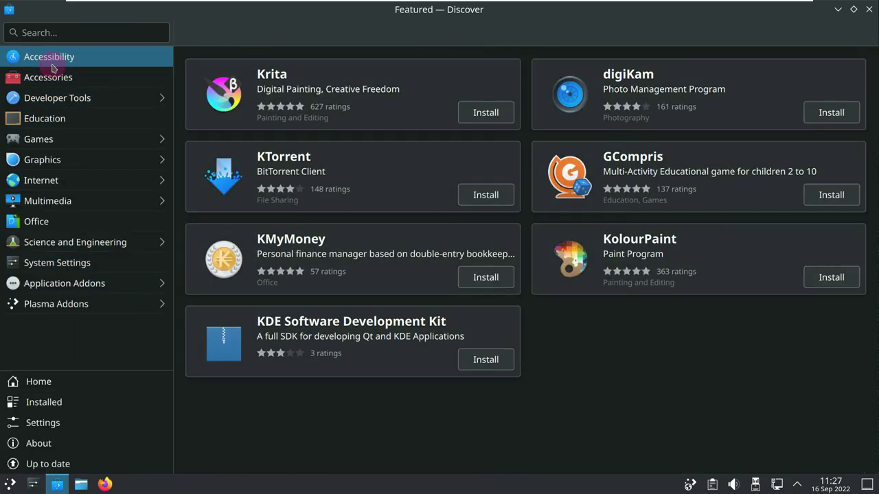
left_click(76, 304)
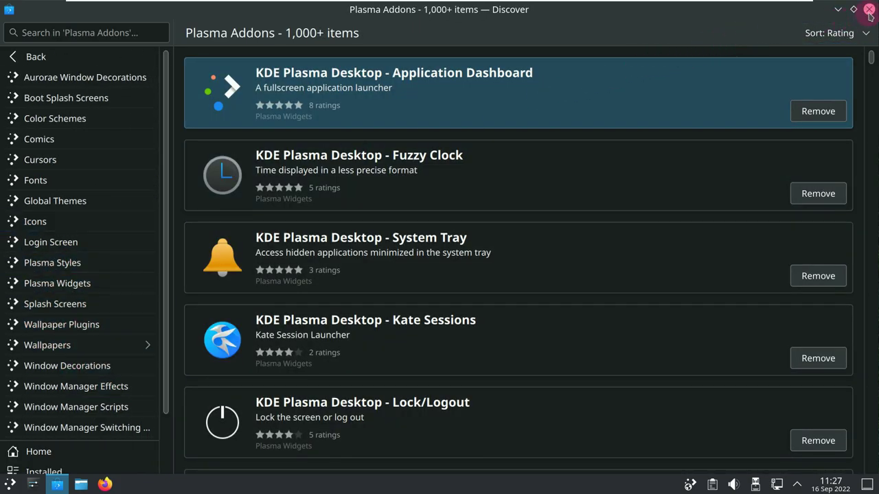
left_click(869, 13)
Open Info Center from the launcher's System category to view the About this System details.
left_click(14, 484)
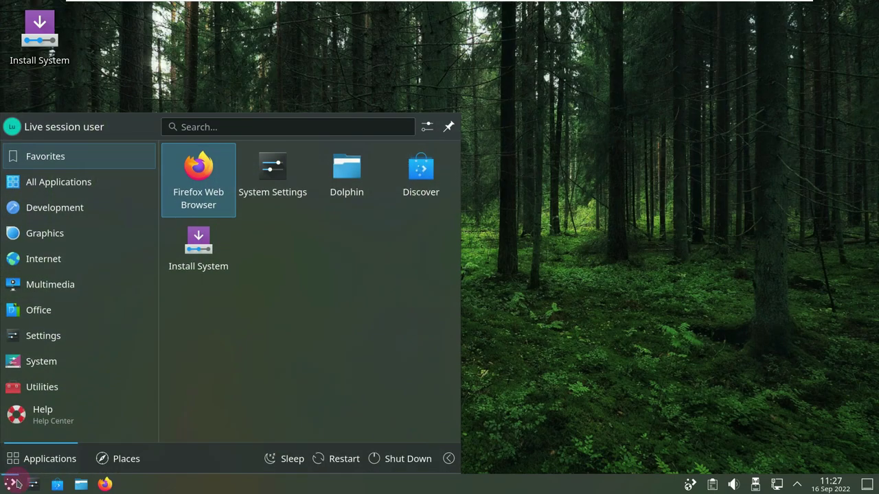
mouse_move(85, 362)
left_click(234, 281)
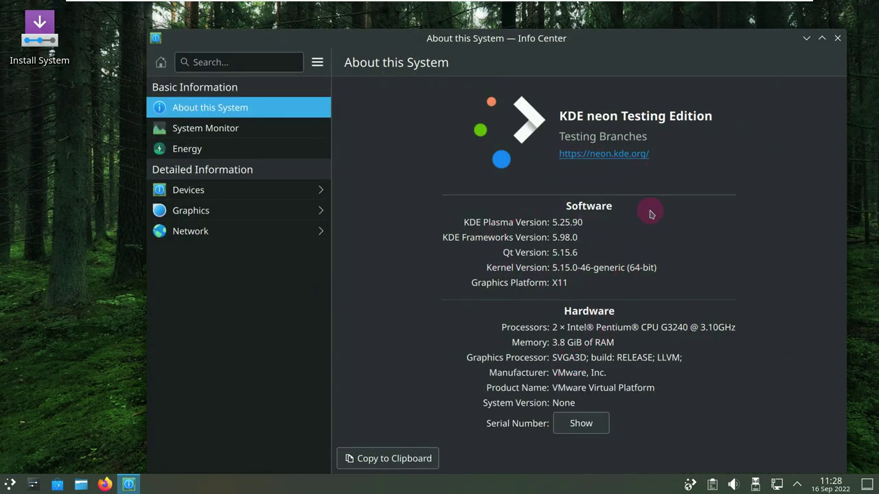
Launch System Monitor from Info Center, minimize it, and close the Info Center window.
left_click(236, 129)
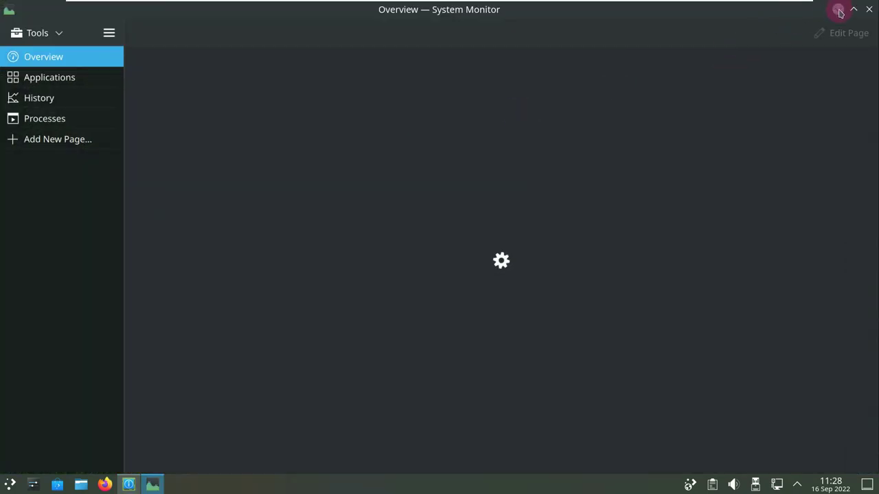
left_click(838, 9)
left_click(837, 39)
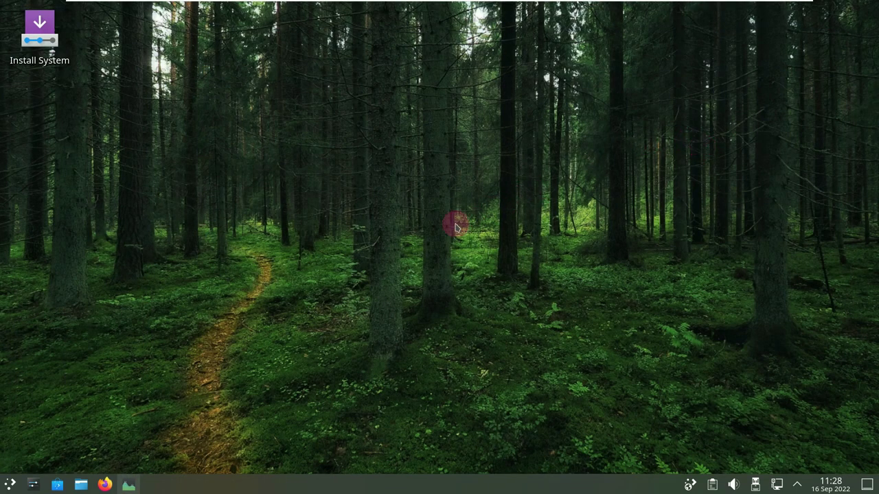
Restore System Monitor and view its Overview, Applications and History pages.
left_click(129, 484)
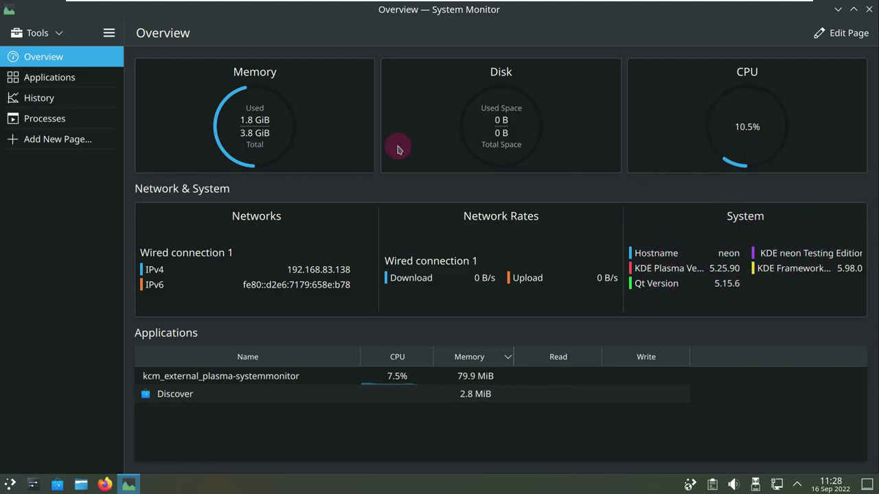
left_click(96, 86)
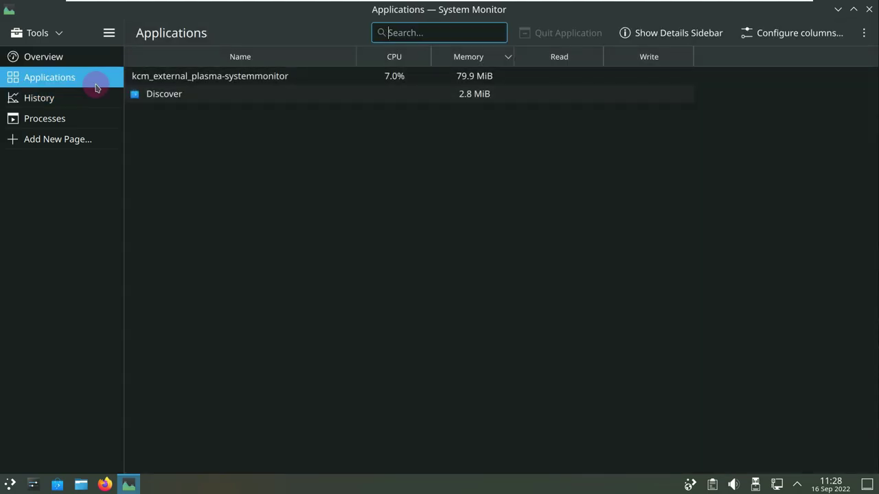
left_click(99, 102)
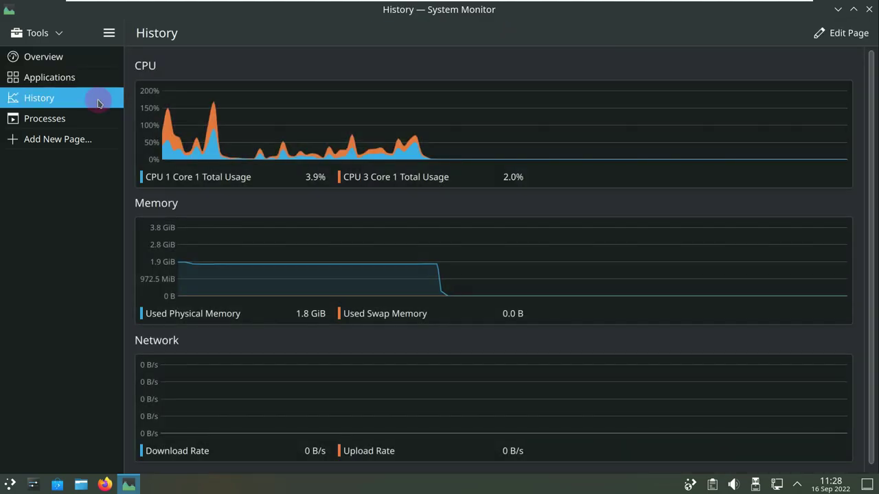
scroll(414, 169, "down", 1)
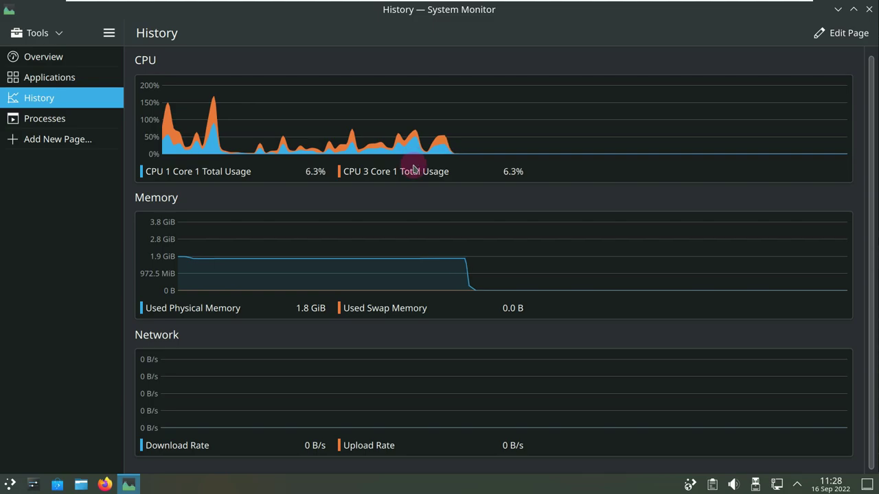
scroll(414, 169, "up", 1)
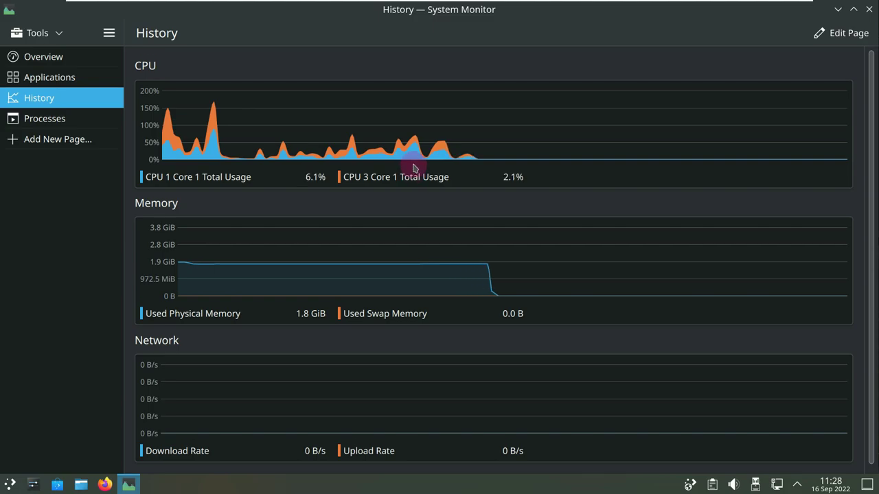
Look through the process tree on System Monitor's Processes page and close System Monitor.
left_click(108, 126)
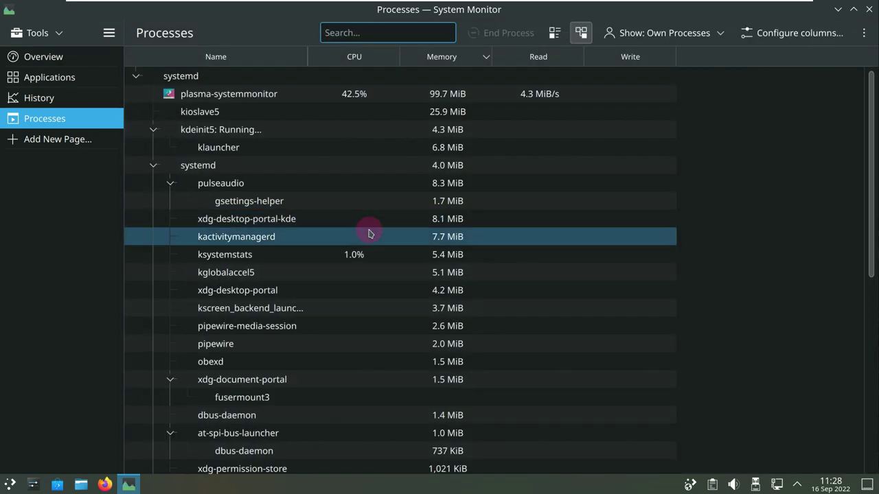
scroll(369, 234, "down", 7)
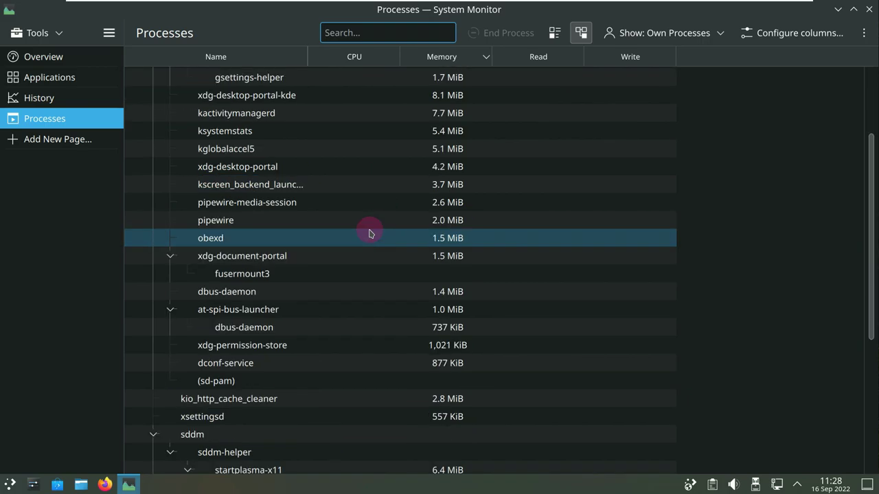
scroll(369, 234, "down", 1)
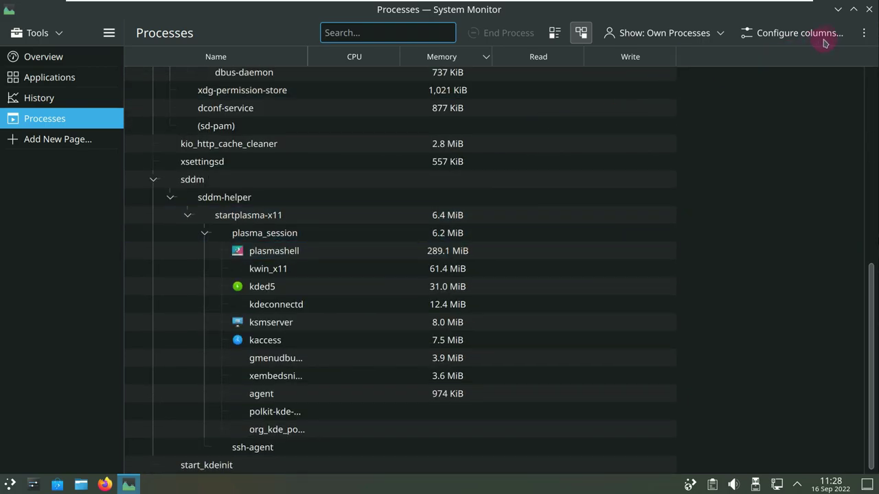
left_click(862, 36)
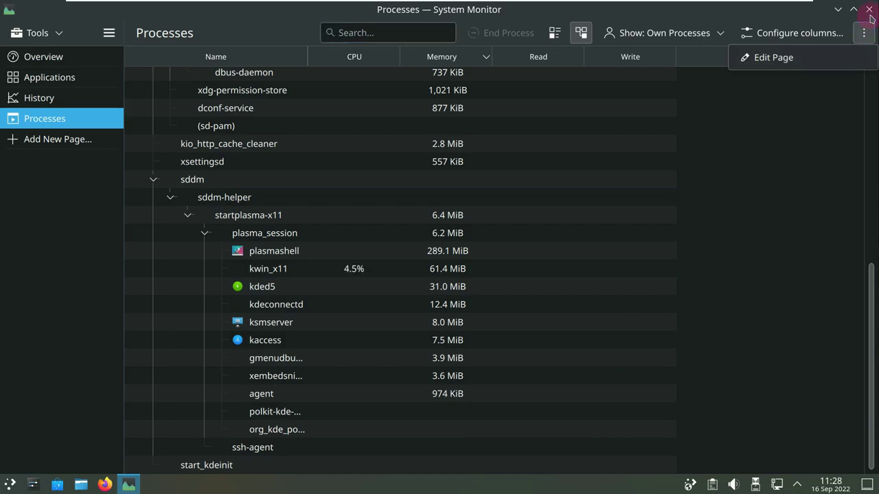
left_click(869, 15)
right_click(389, 154)
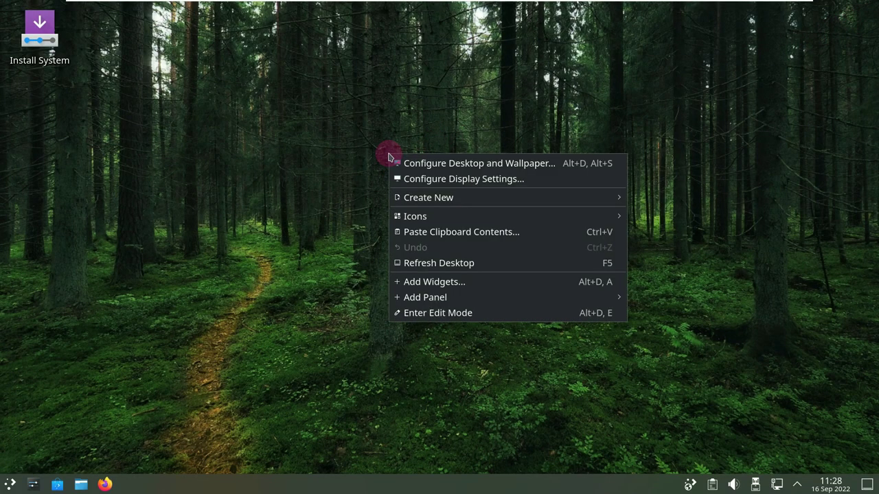
left_click(267, 190)
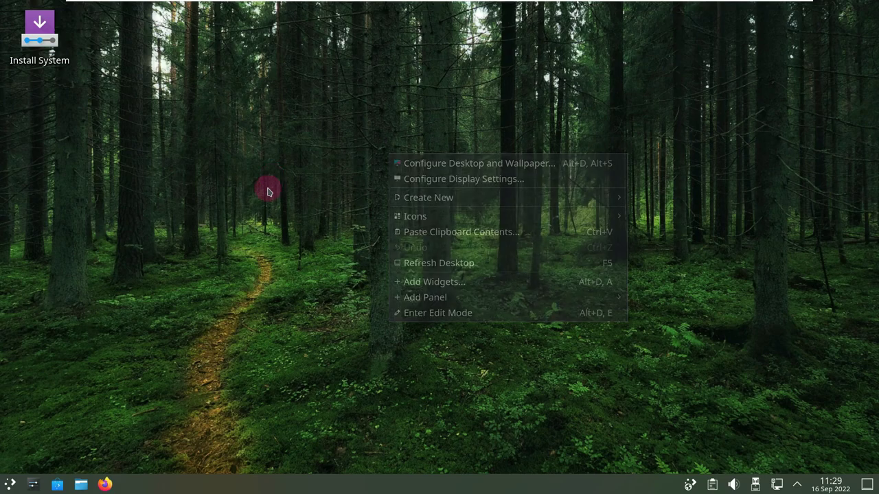
Lock the live session from the application launcher's additional session options.
left_click(9, 484)
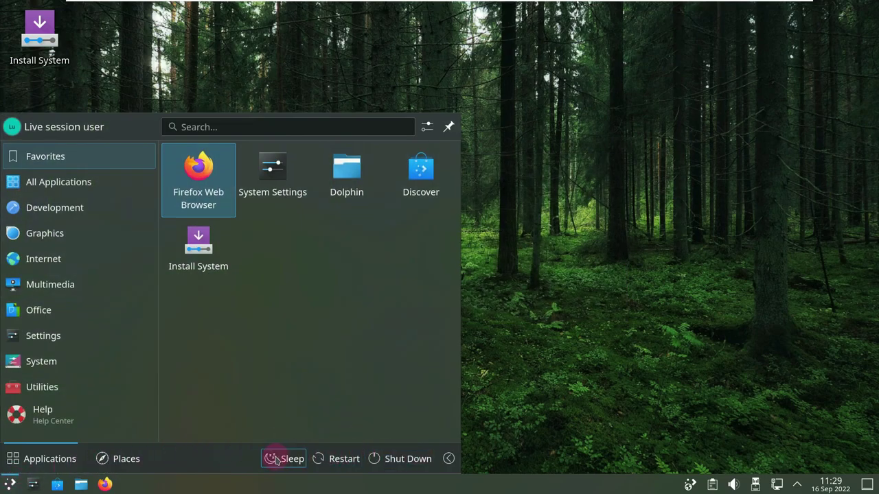
left_click(449, 458)
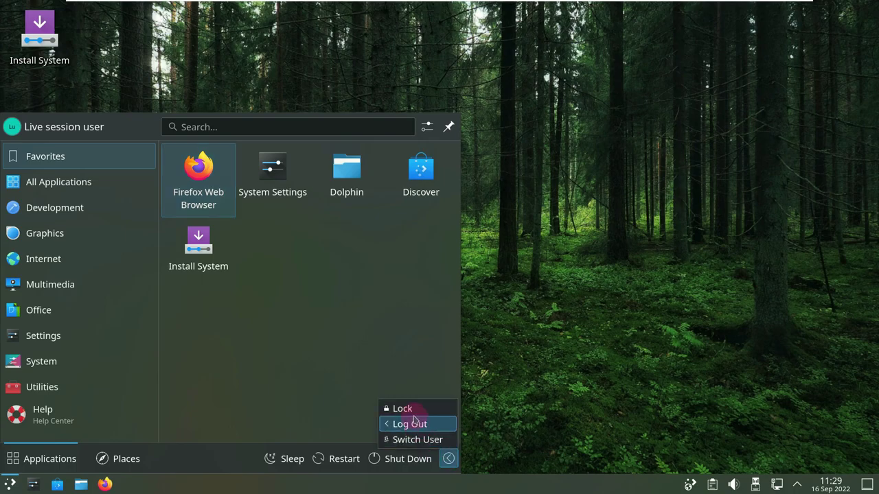
left_click(415, 415)
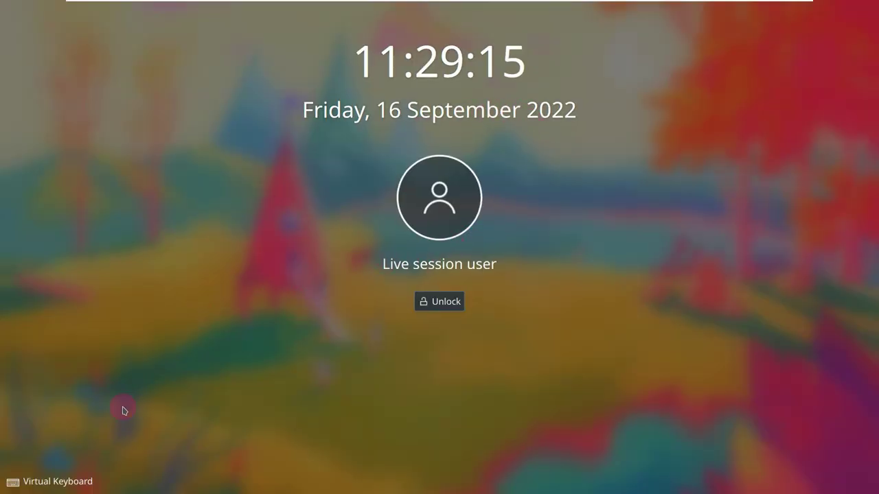
Show and hide the virtual keyboard on the lock screen, and unlock the session.
left_click(71, 480)
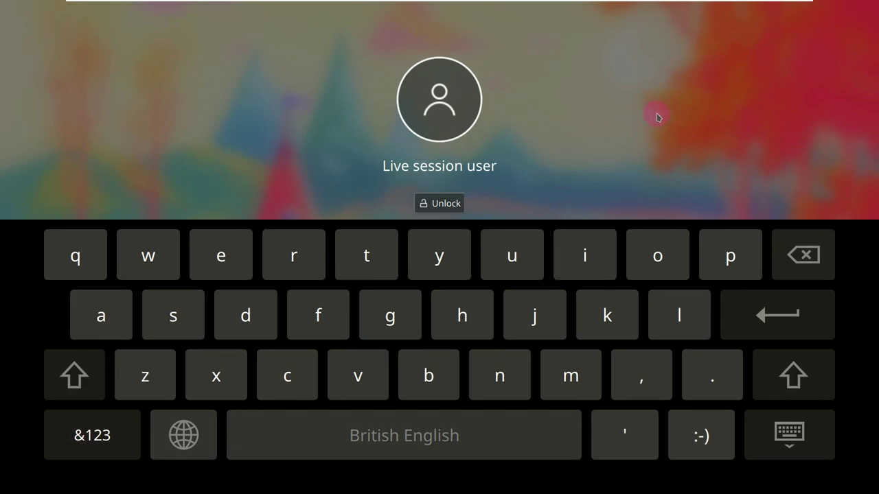
left_click(764, 435)
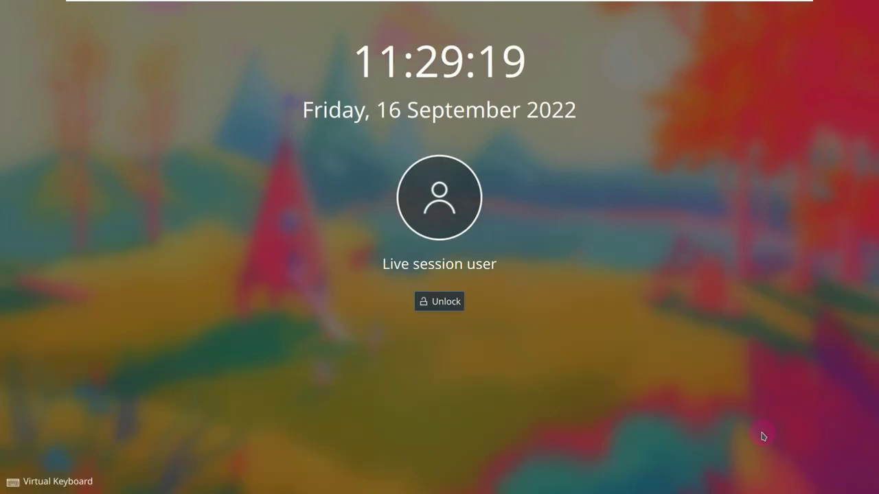
left_click(423, 309)
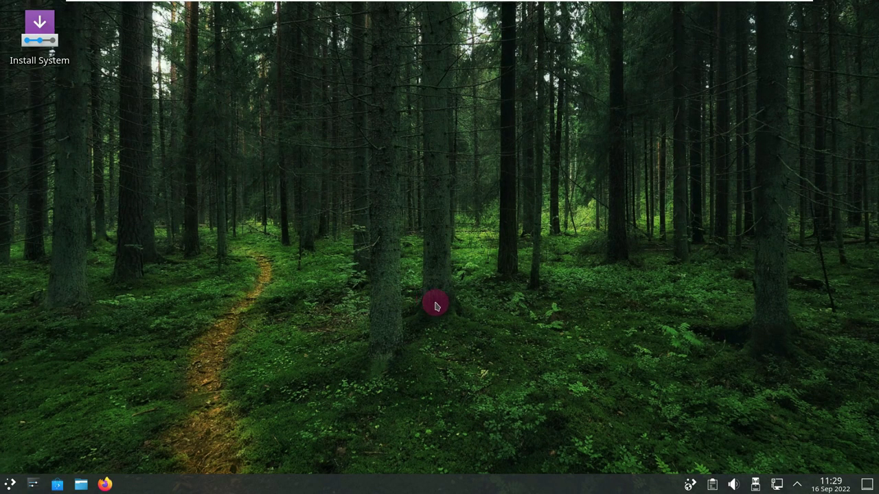
Shut down the live system from the application launcher and confirm the shutdown.
left_click(10, 485)
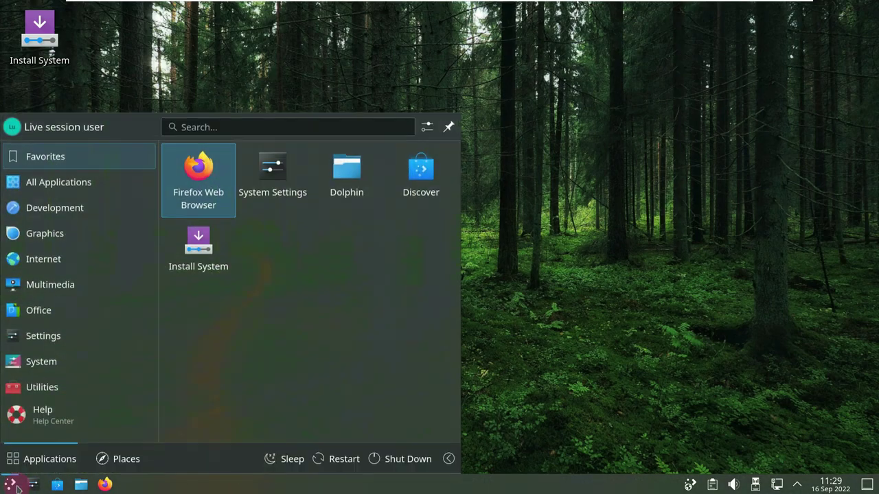
left_click(433, 459)
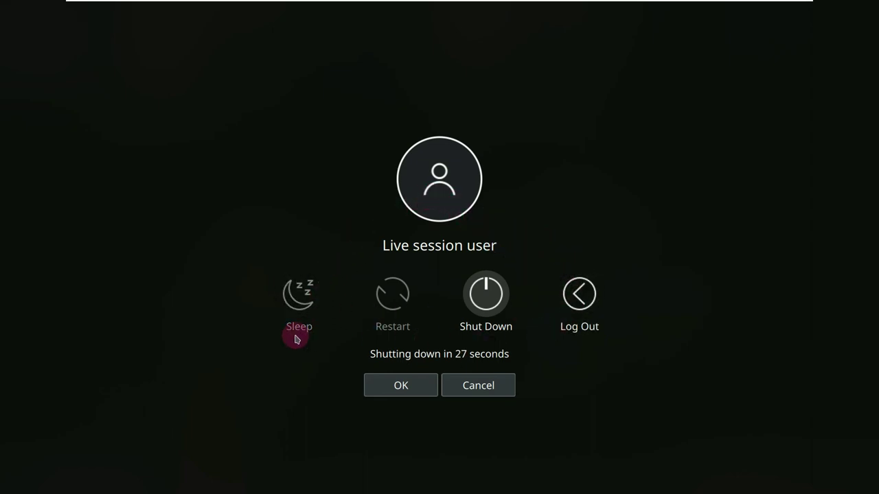
left_click(486, 294)
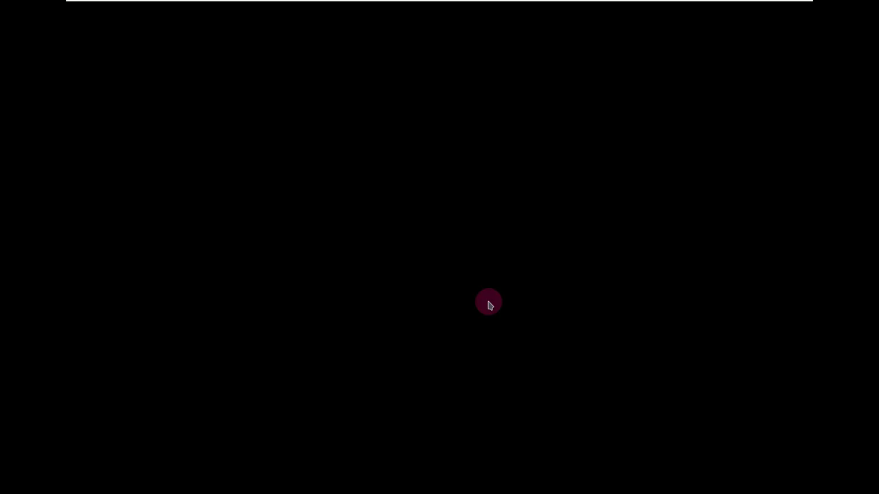